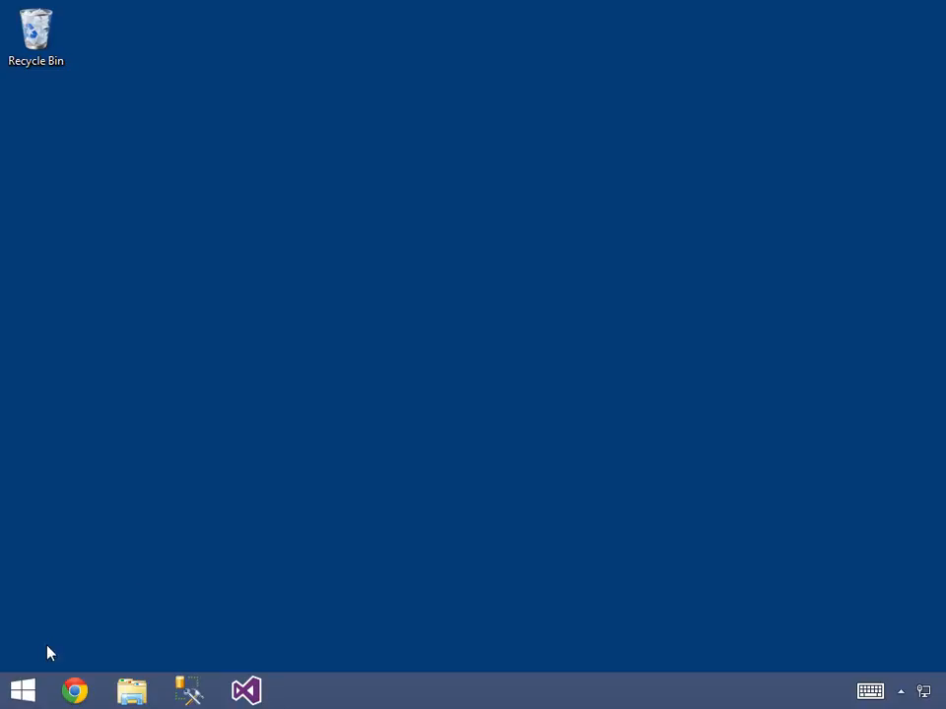
- Find and launch SQL Server 2014 Management Studio
{"action": "left_click", "coordinate": [24, 691]}
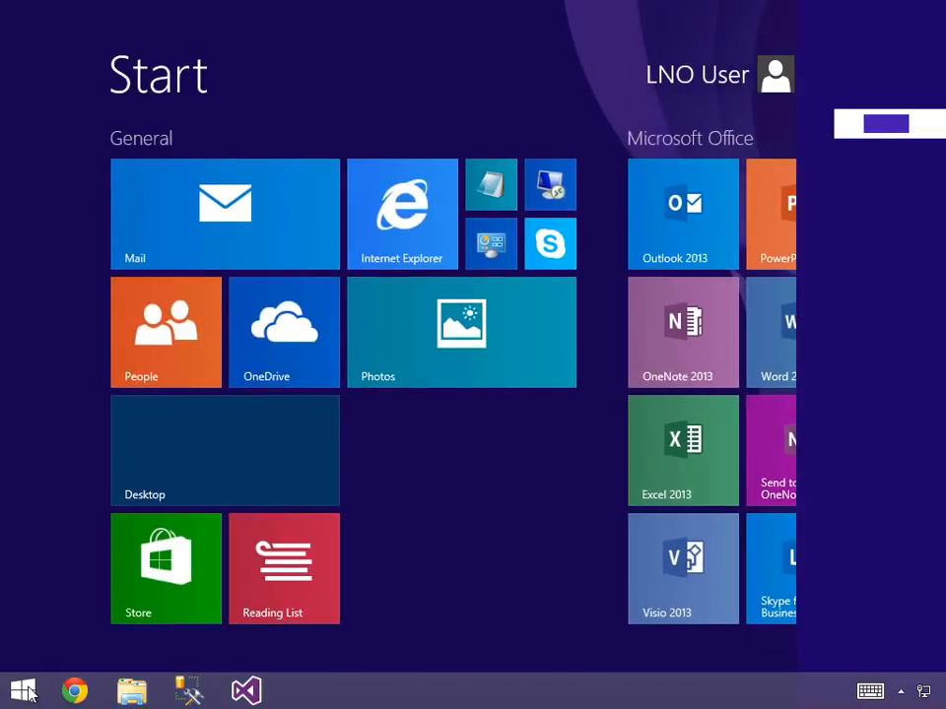
{"action": "type", "text": "sql server man"}
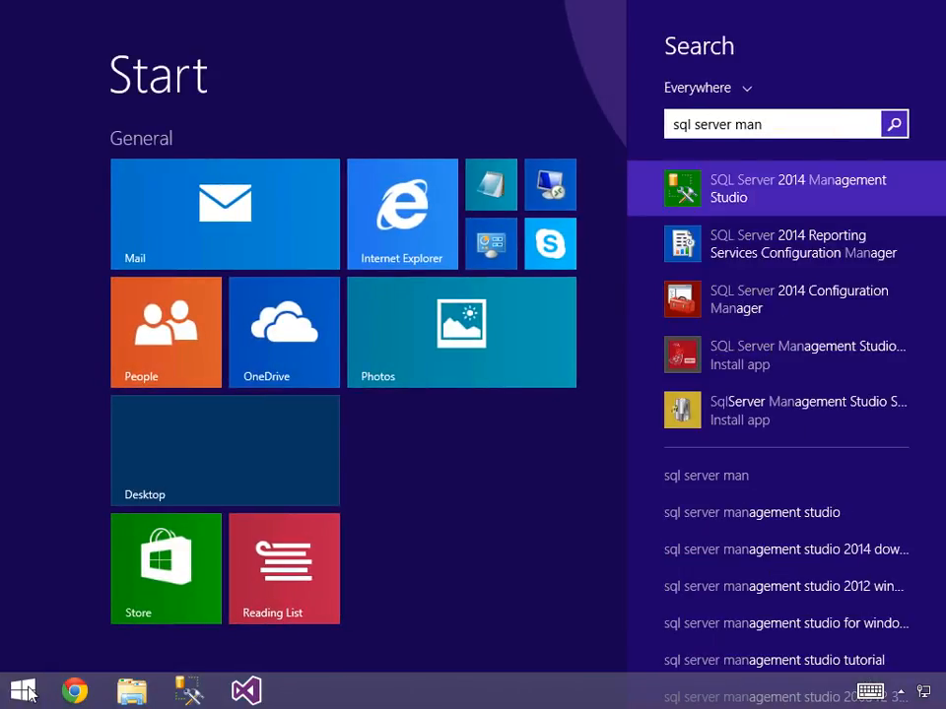
{"action": "left_click", "coordinate": [761, 193]}
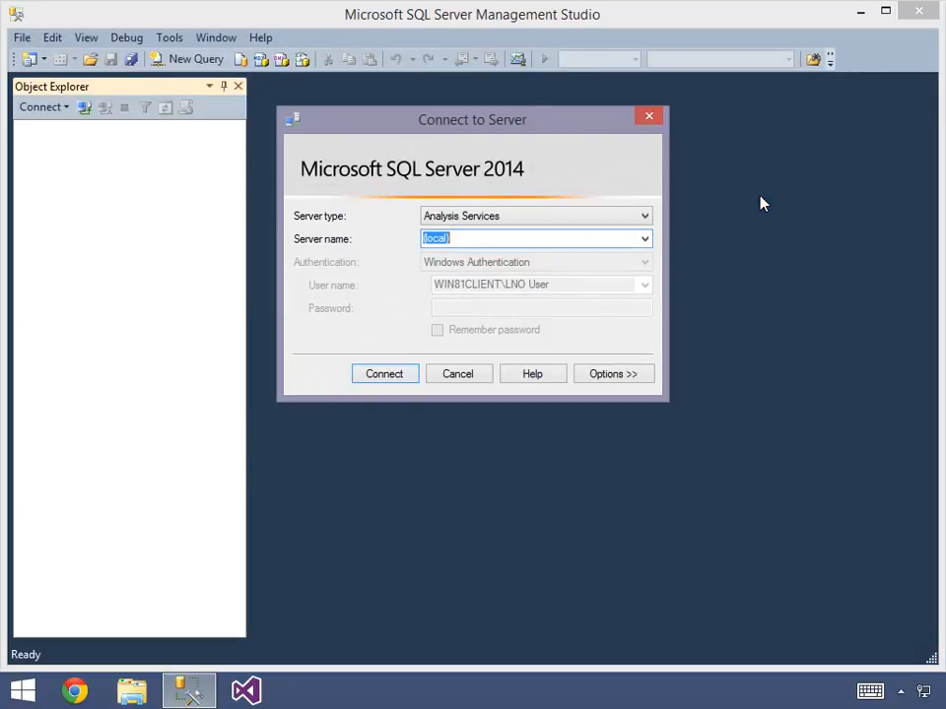
- Connect to the Database Engine on the local server "." using Windows Authentication
{"action": "left_click", "coordinate": [526, 216]}
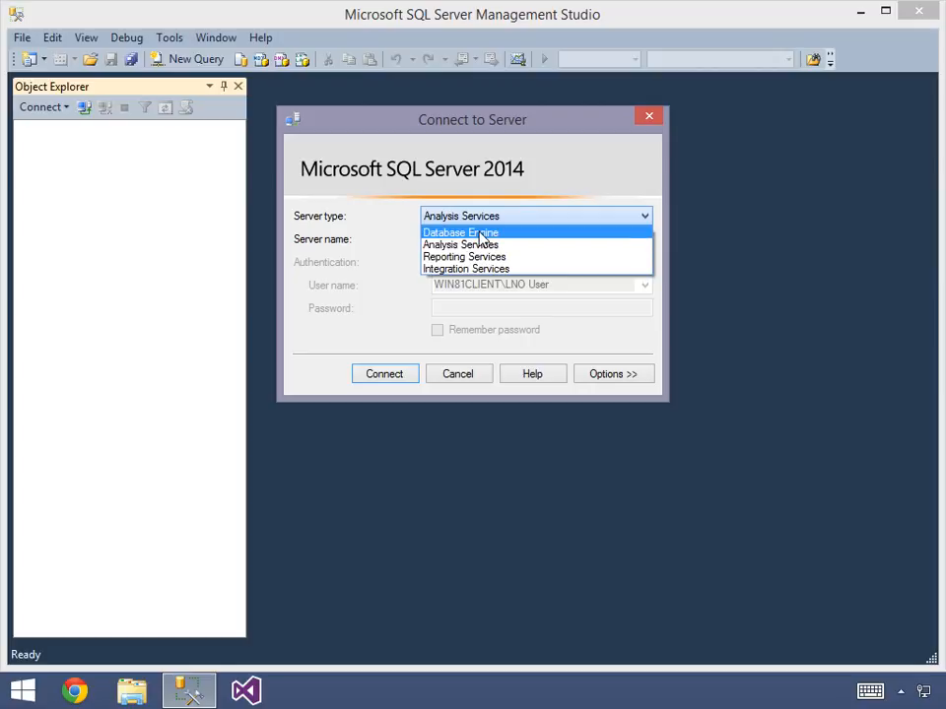
{"action": "left_click", "coordinate": [481, 237]}
{"action": "left_click", "coordinate": [473, 239]}
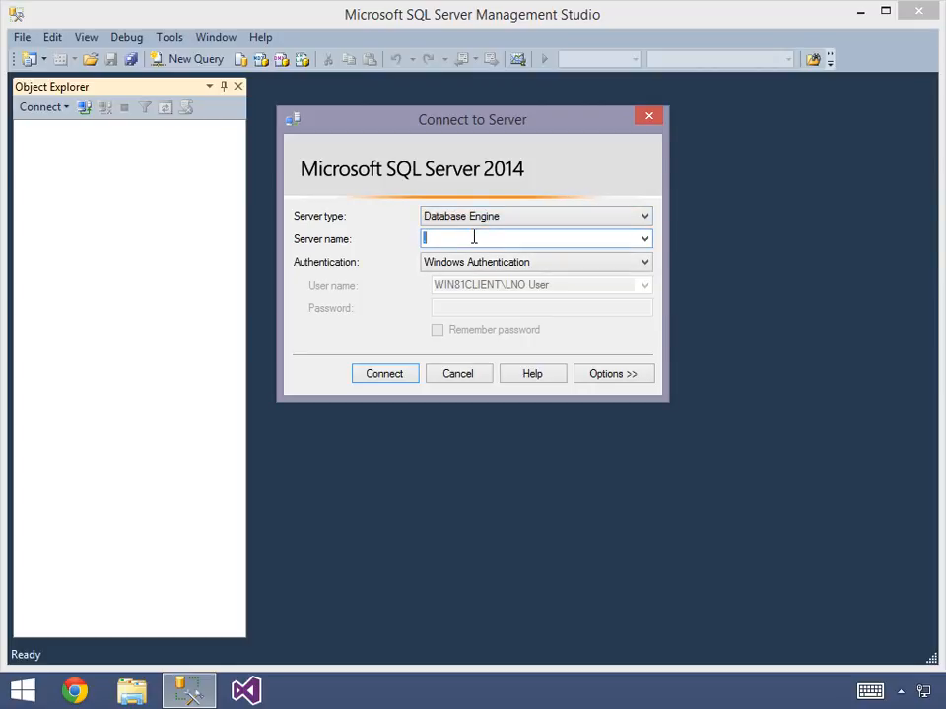
{"action": "type", "text": "."}
{"action": "left_click", "coordinate": [390, 379]}
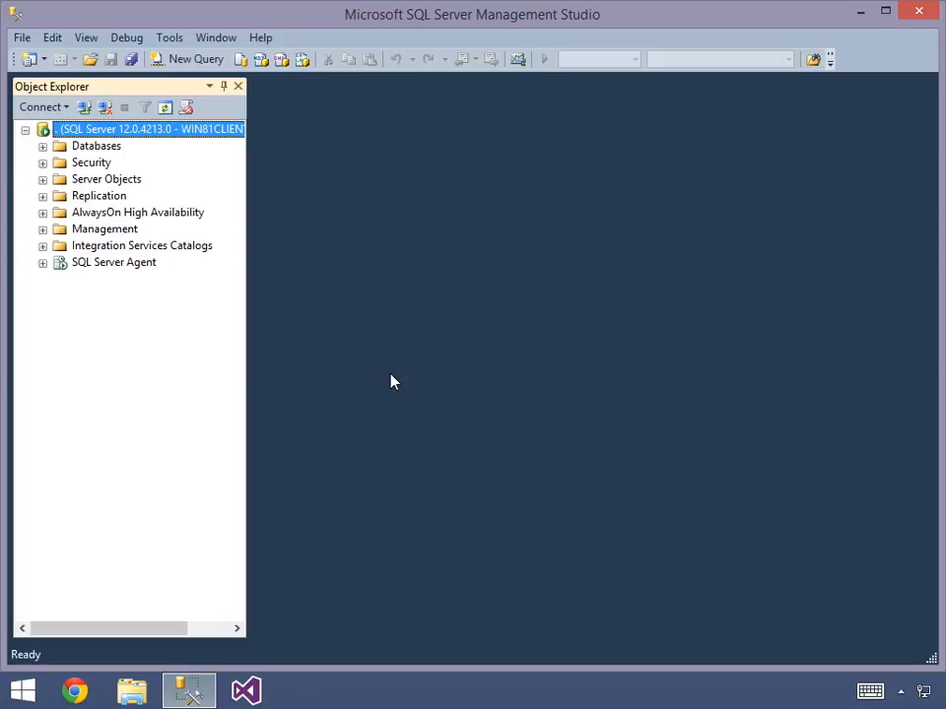
- Expand the tables of the AdventureWorksDW2014 database and look over its dimension and fact tables, including dbo.DimCurrency and dbo.FactCallCenter
{"action": "left_click", "coordinate": [43, 146]}
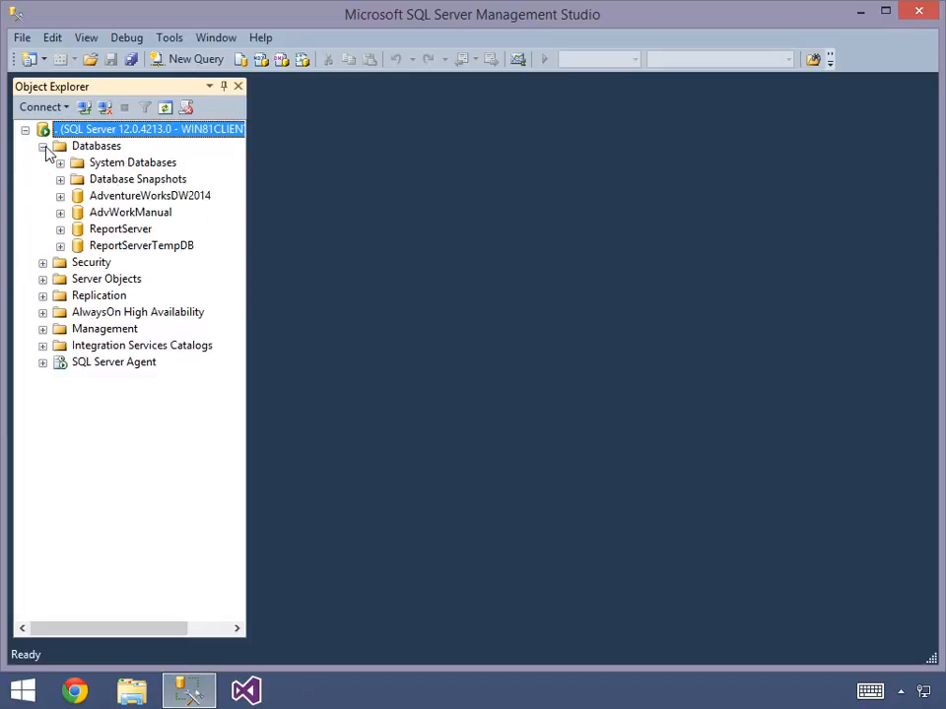
{"action": "left_click", "coordinate": [84, 203]}
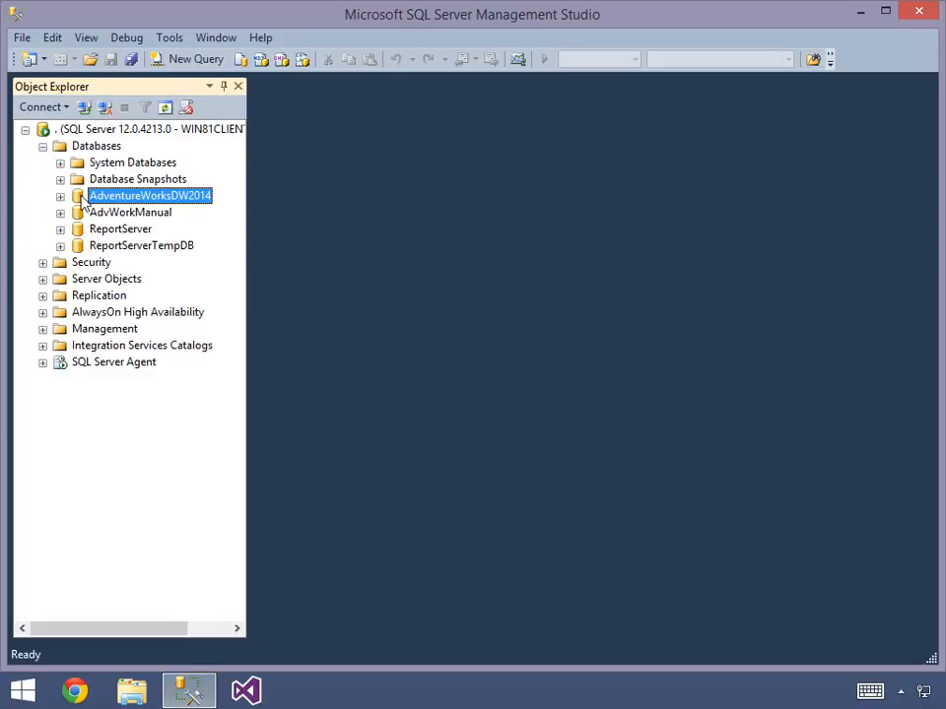
{"action": "left_click", "coordinate": [60, 196]}
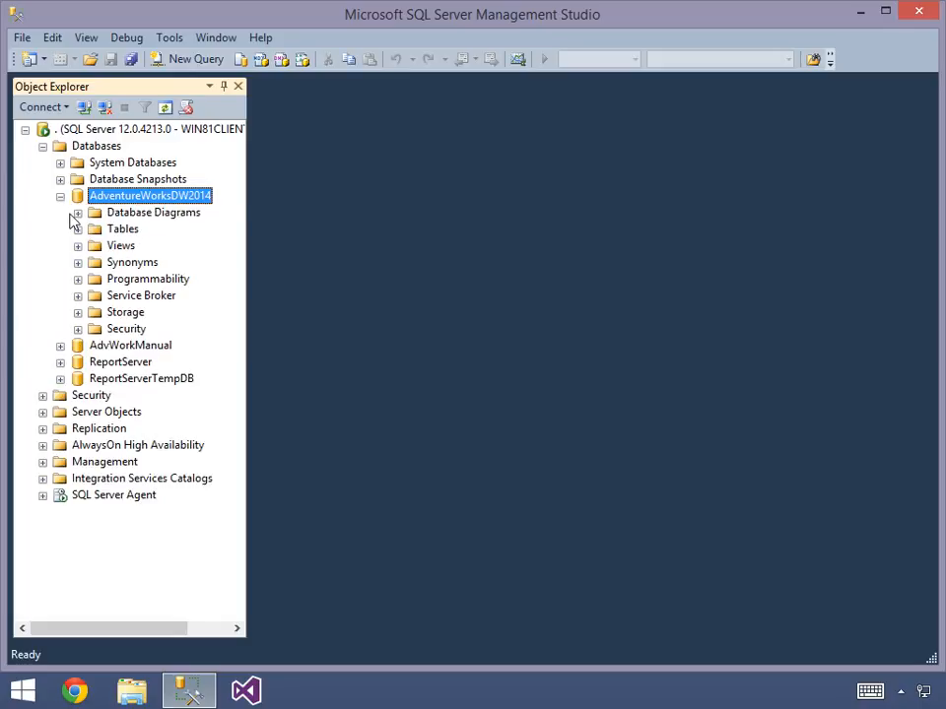
{"action": "left_click", "coordinate": [78, 230]}
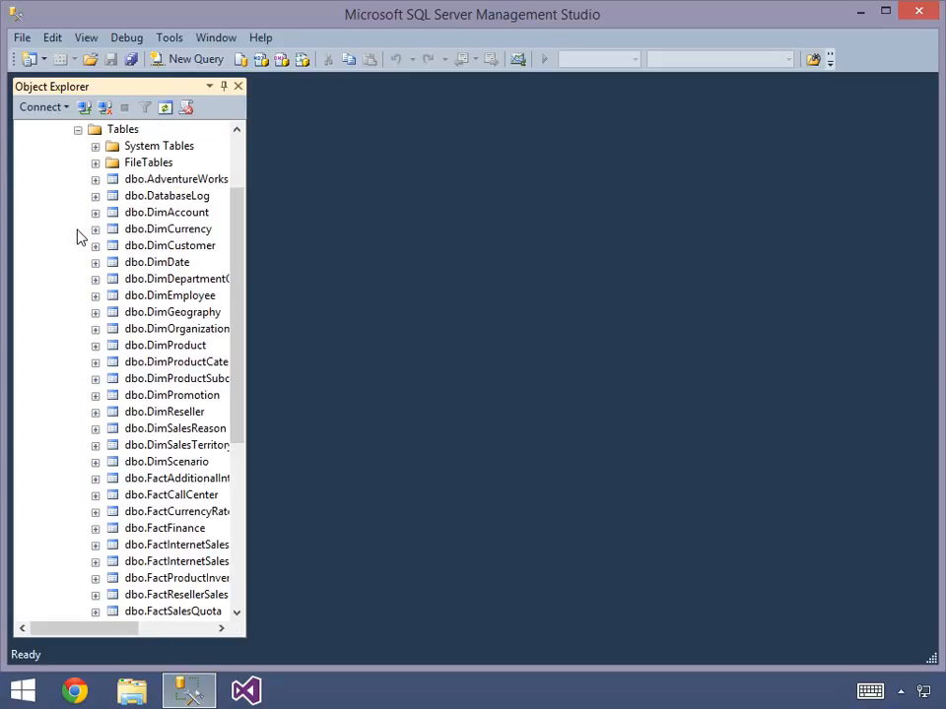
{"action": "left_click", "coordinate": [169, 231]}
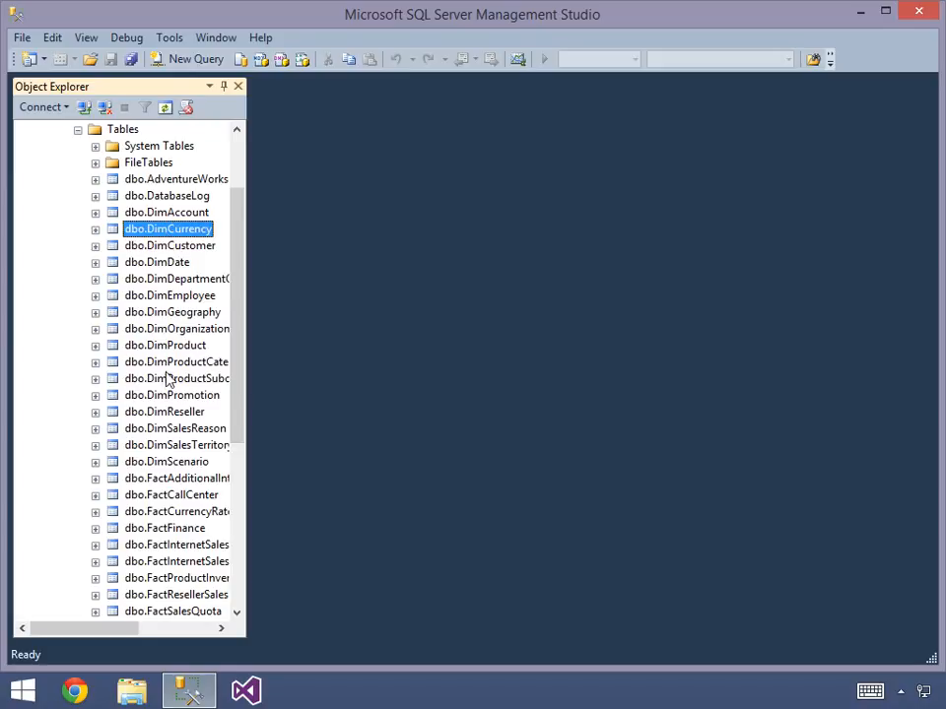
{"action": "left_click", "coordinate": [175, 497]}
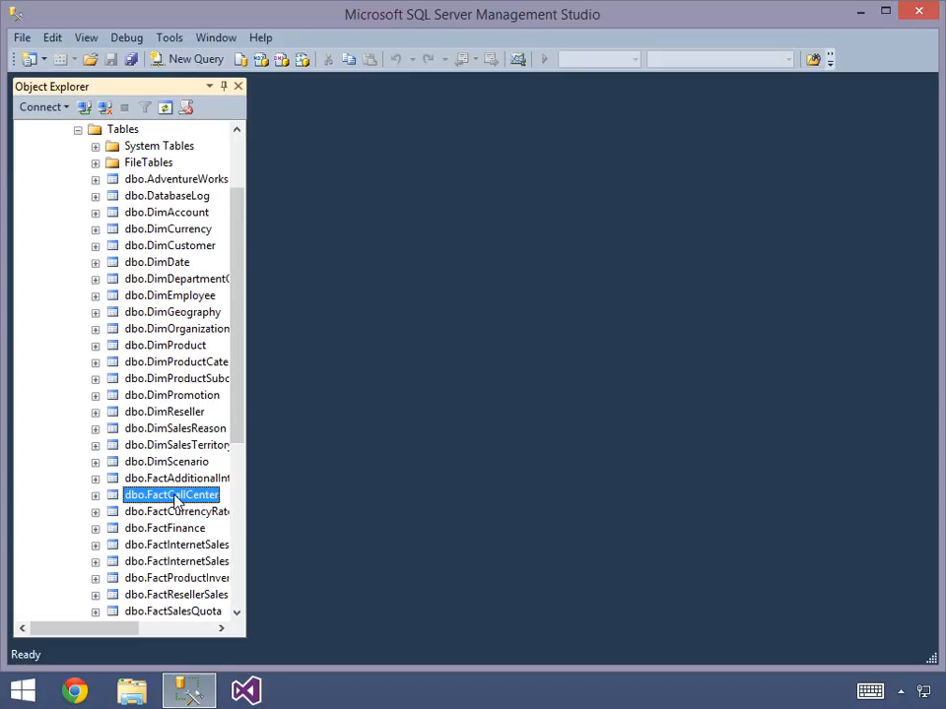
- Query the top 1000 rows of dbo.DimDate and close the connection properties to examine the day columns in the results
{"action": "right_click", "coordinate": [173, 264]}
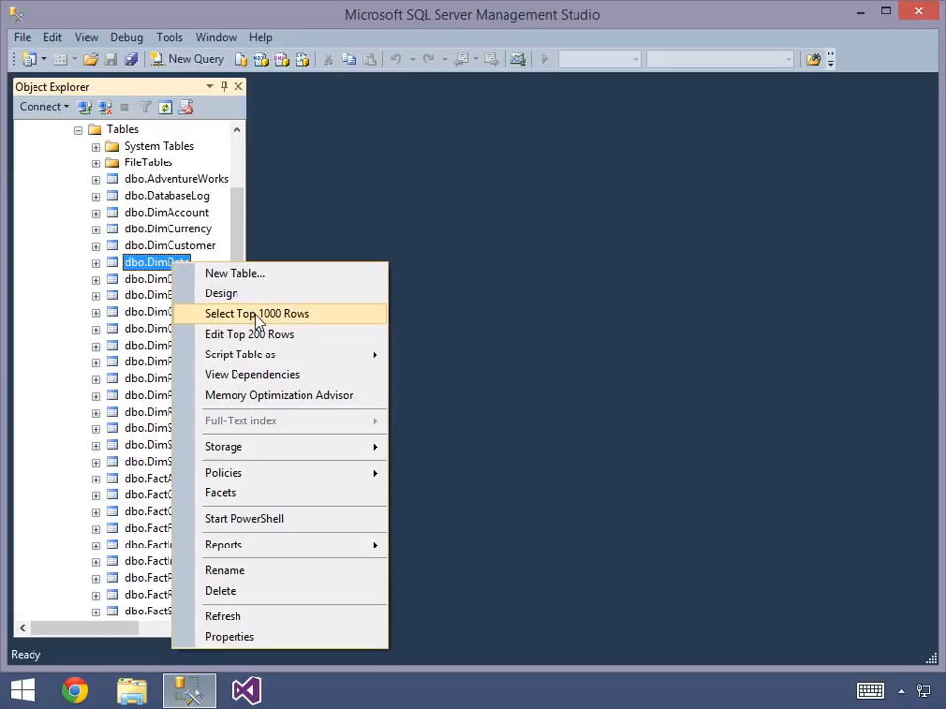
{"action": "left_click", "coordinate": [257, 316]}
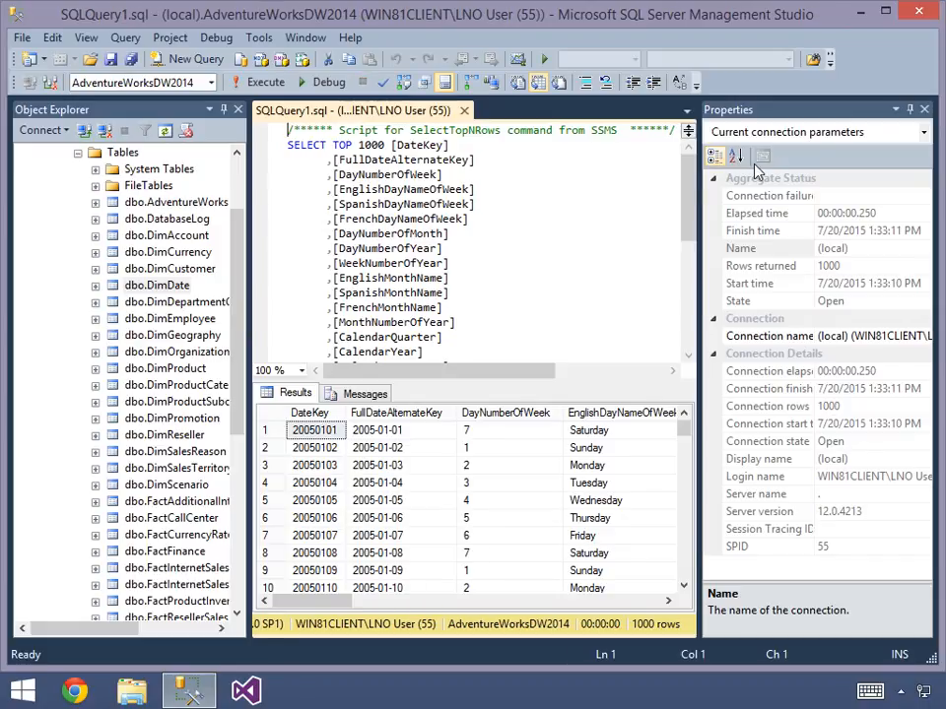
{"action": "left_click", "coordinate": [924, 109]}
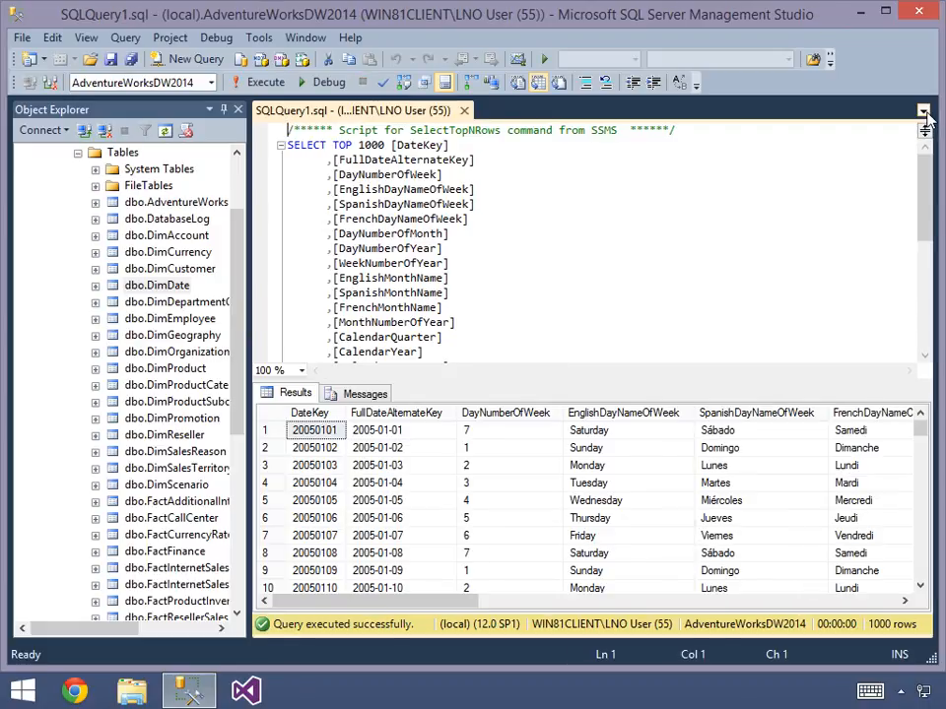
{"action": "left_click", "coordinate": [558, 453]}
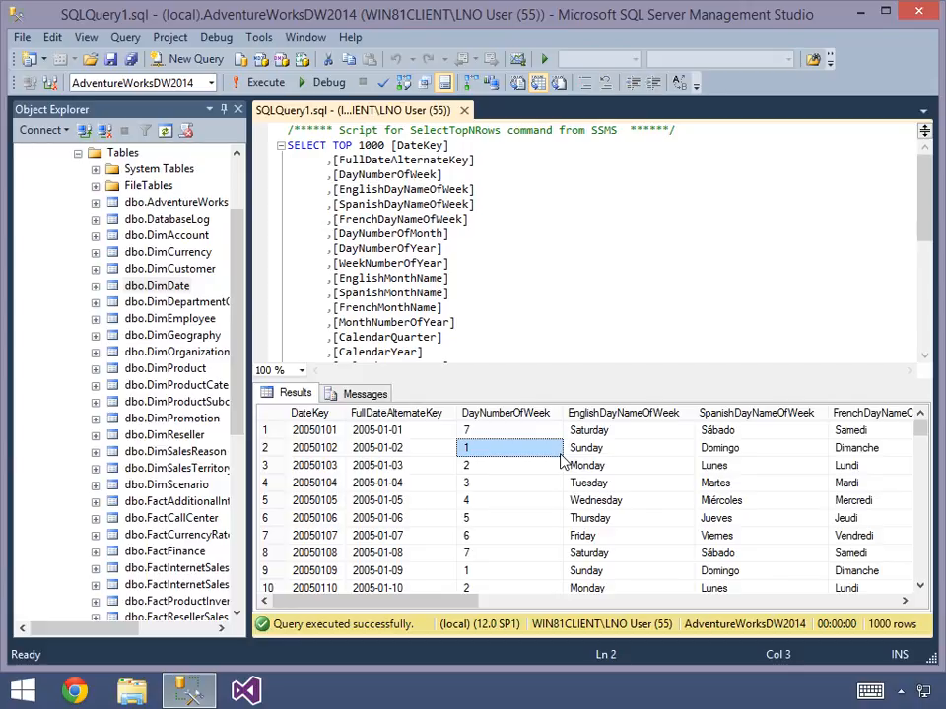
- Query the top 1000 rows of dbo.FactInternetSales and examine the second row's keys from ProductKey through SalesTerritoryKey
{"action": "right_click", "coordinate": [185, 570]}
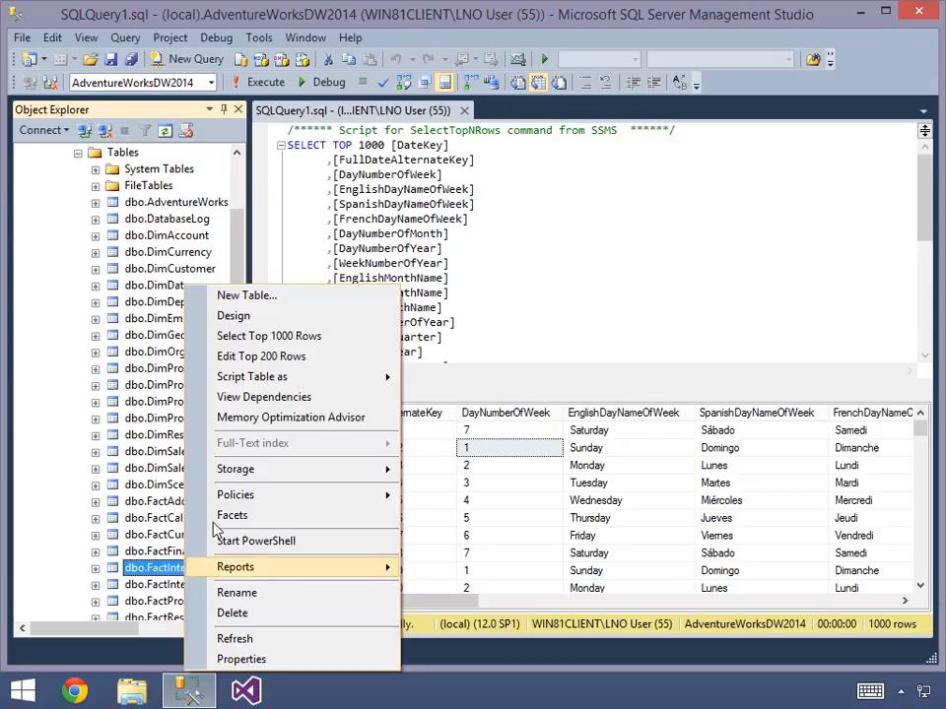
{"action": "left_click", "coordinate": [283, 342]}
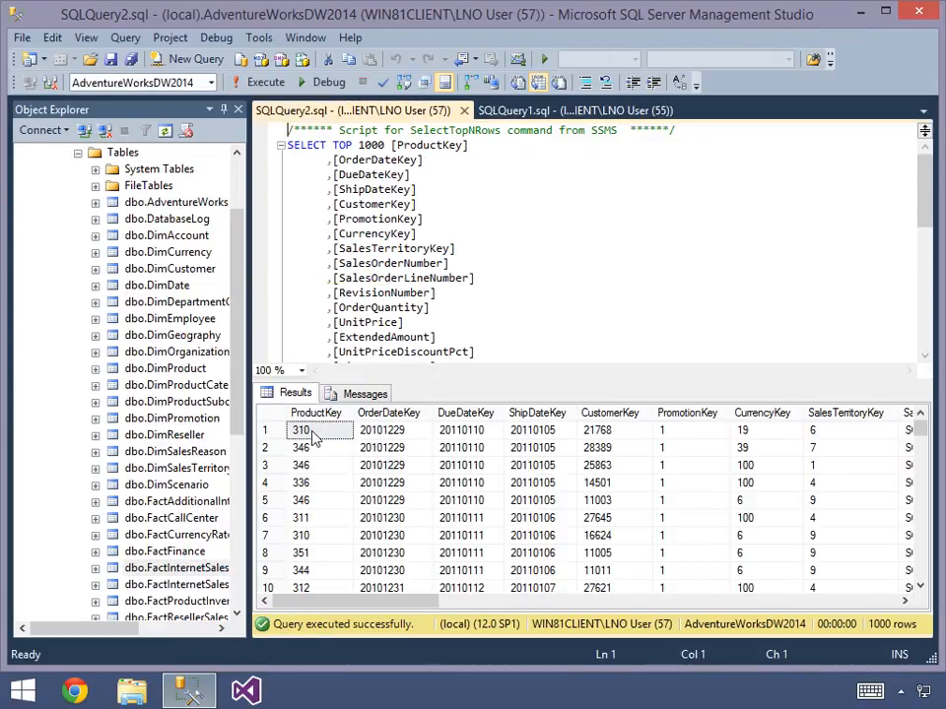
{"action": "left_click", "coordinate": [316, 451]}
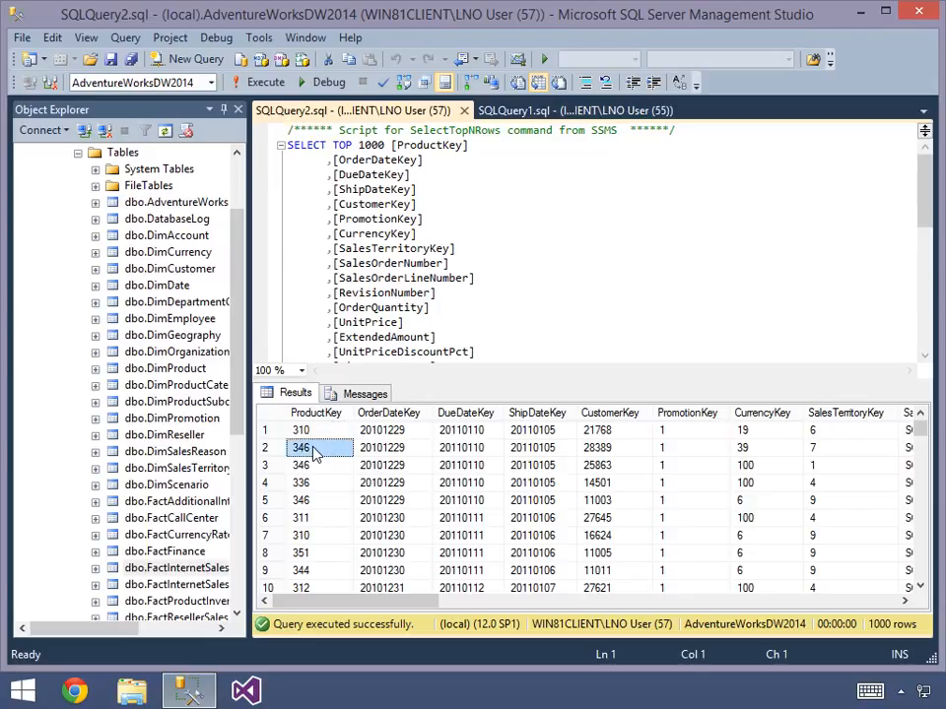
{"action": "left_click", "coordinate": [372, 453]}
{"action": "left_click", "coordinate": [465, 451]}
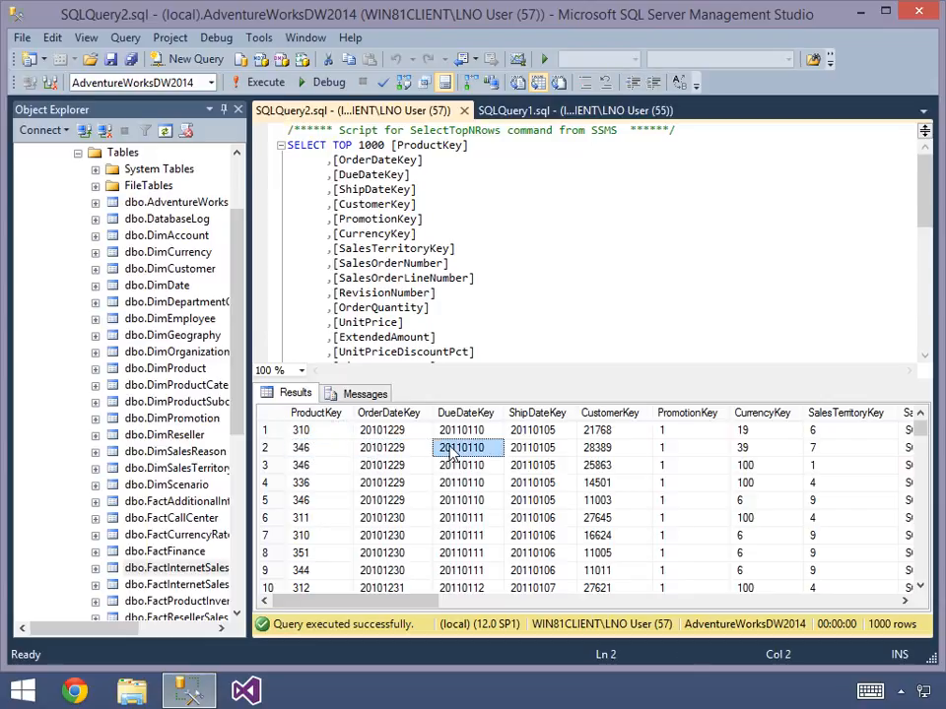
{"action": "left_click", "coordinate": [536, 451]}
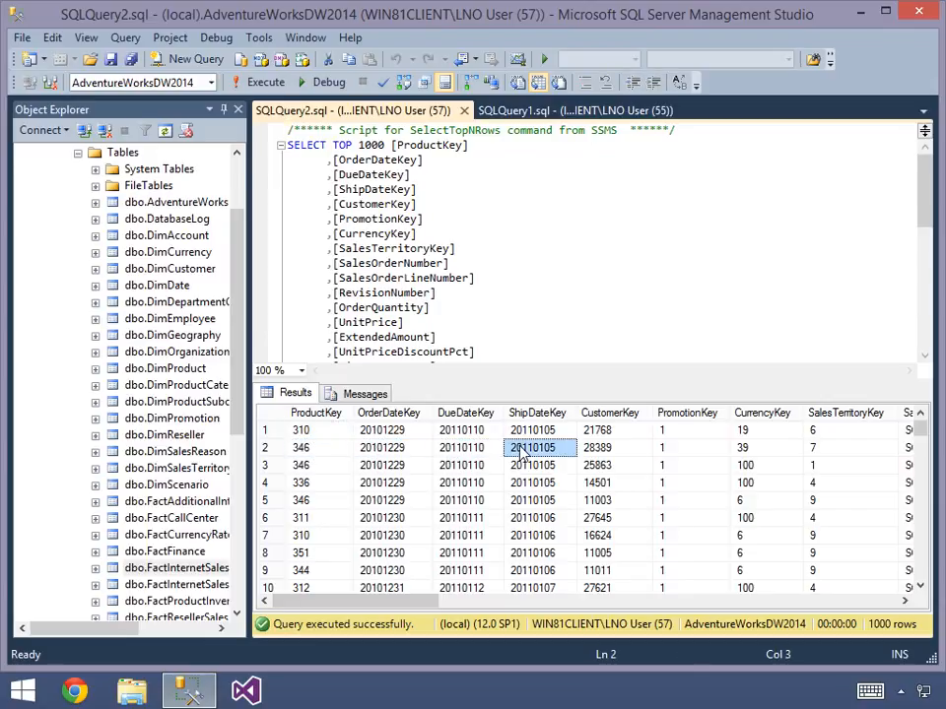
{"action": "left_click", "coordinate": [596, 449]}
{"action": "left_click", "coordinate": [674, 451]}
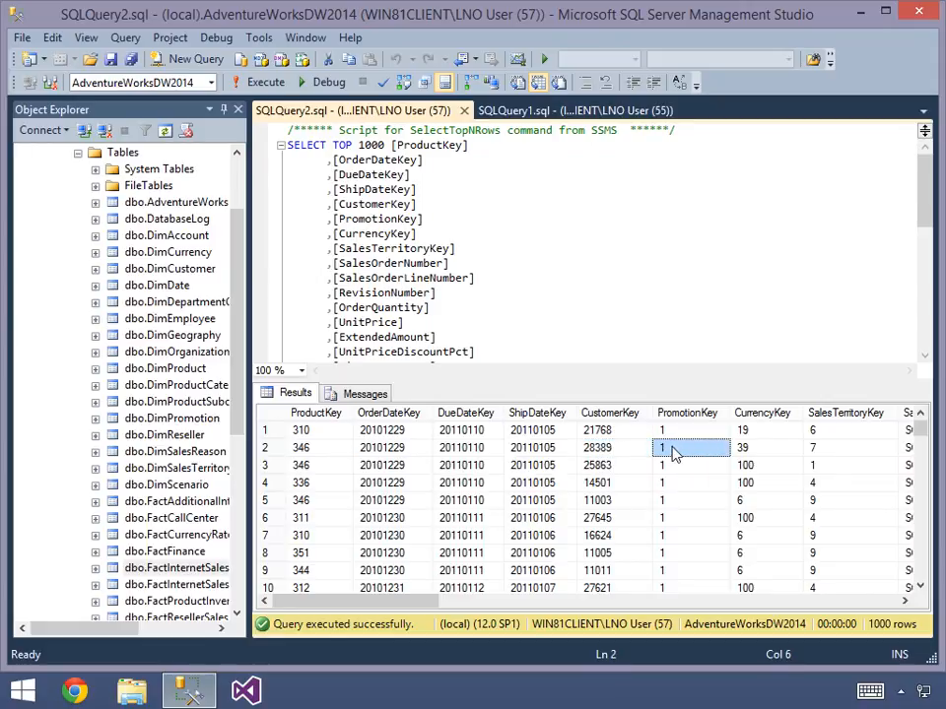
{"action": "left_click", "coordinate": [746, 451]}
{"action": "left_click", "coordinate": [813, 450]}
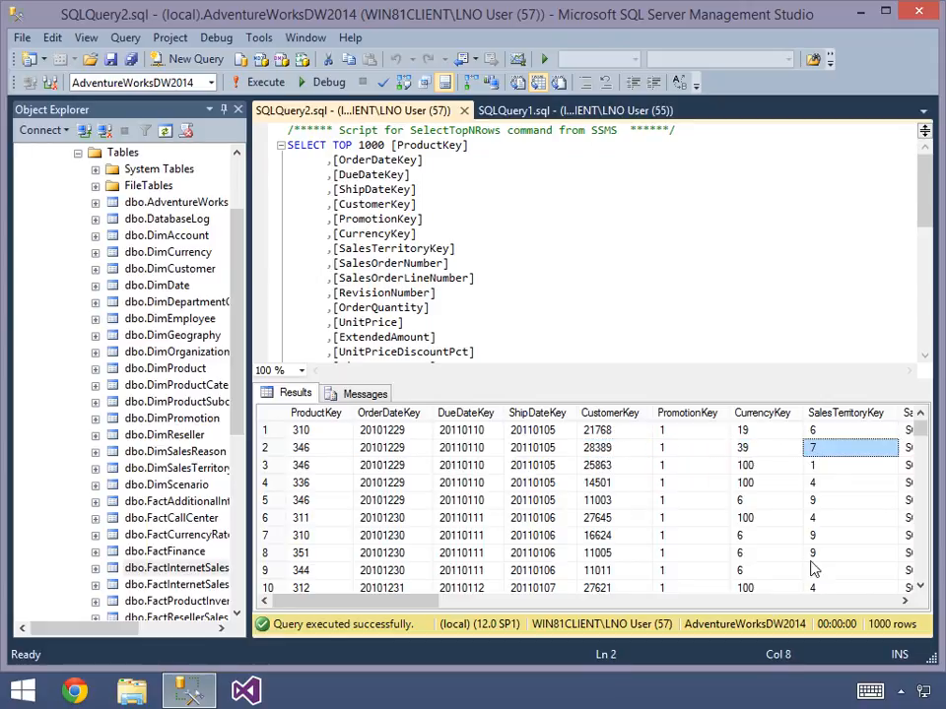
- Examine the OrderQuantity and SalesAmount measure columns in the dbo.FactInternetSales results
{"action": "left_click", "coordinate": [825, 603]}
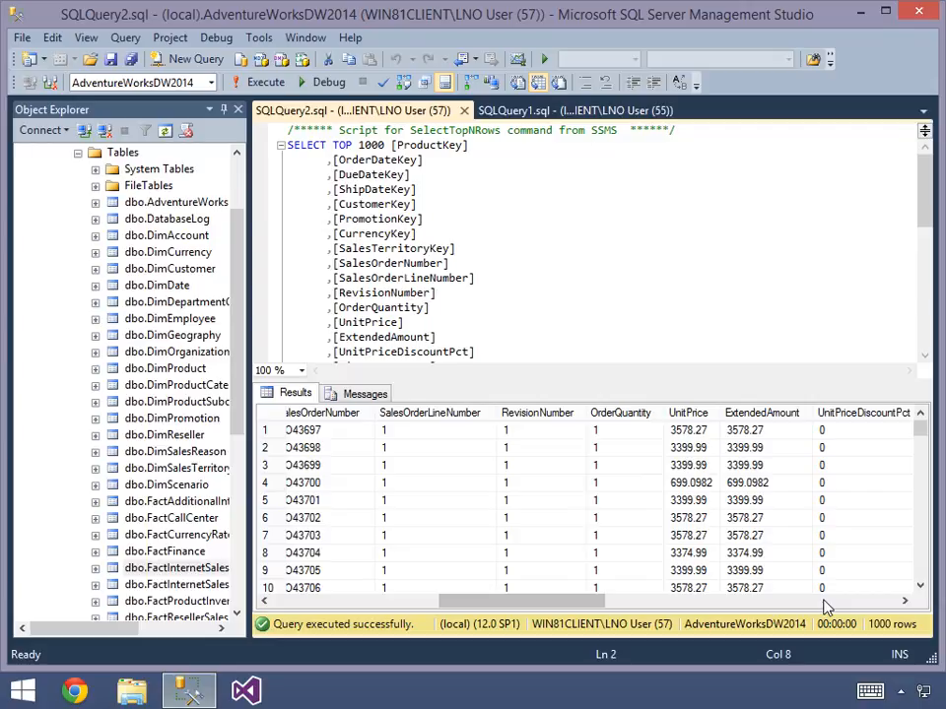
{"action": "left_click", "coordinate": [638, 415]}
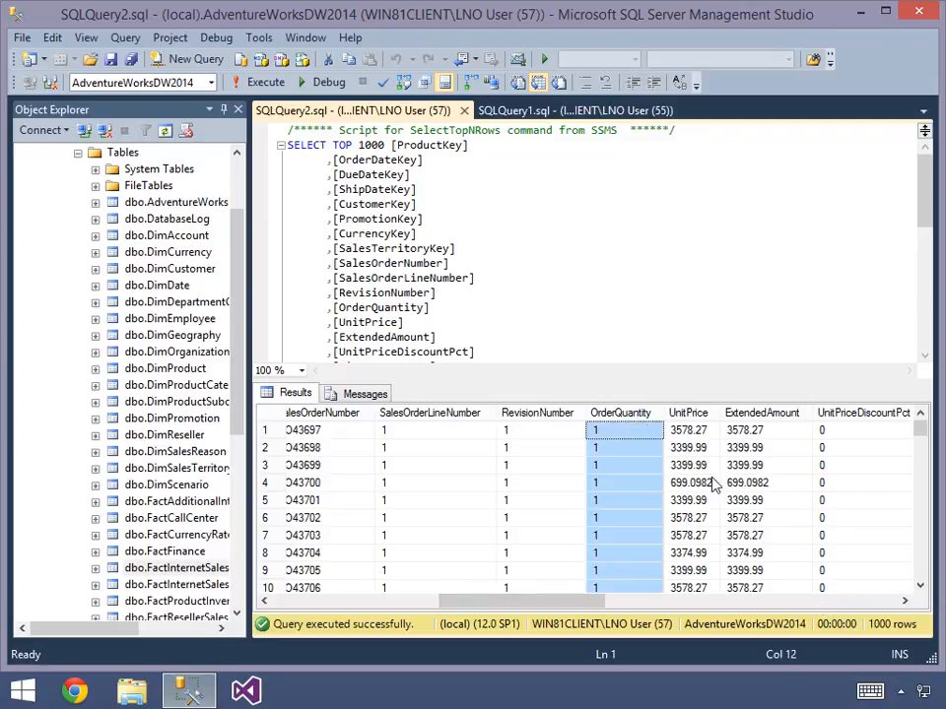
{"action": "left_click", "coordinate": [796, 602]}
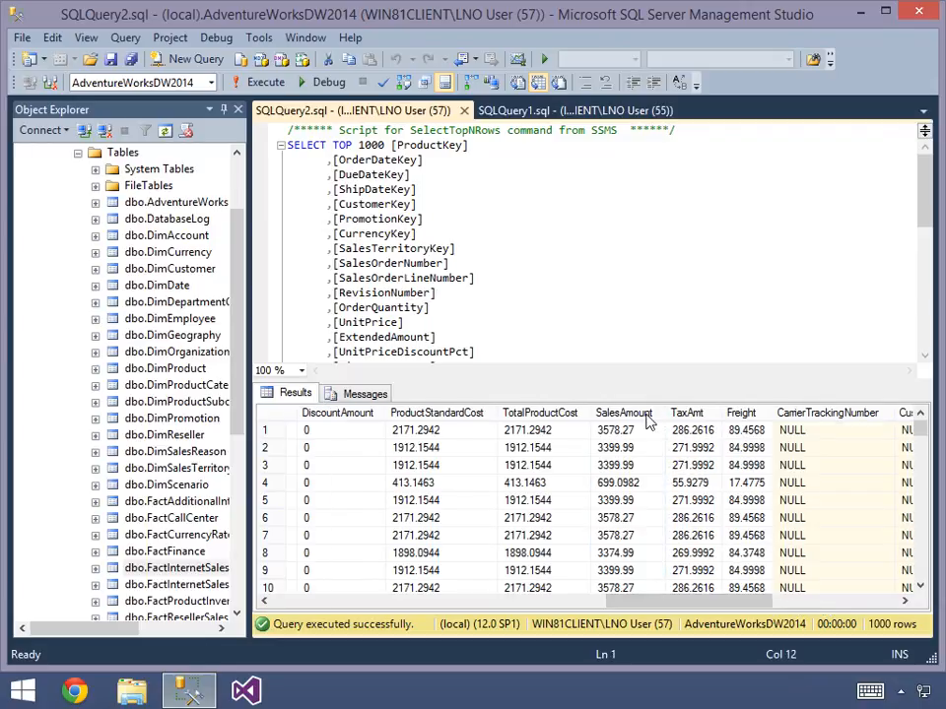
{"action": "left_click", "coordinate": [646, 416]}
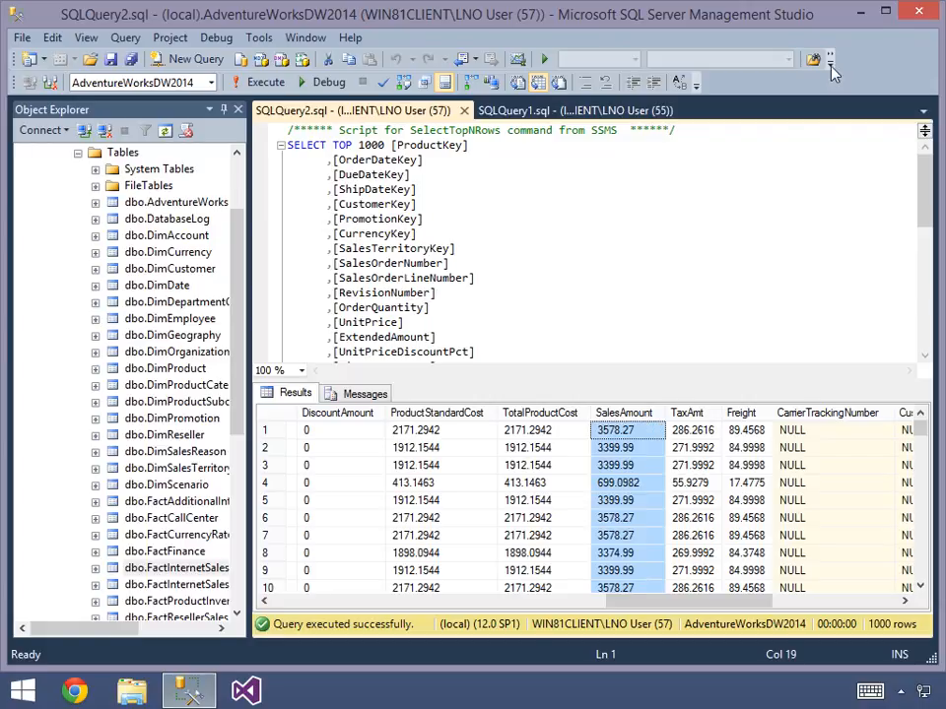
- Minimize Management Studio, then find and launch SQL Server Data Tools for Visual Studio 2013
{"action": "left_click", "coordinate": [863, 16]}
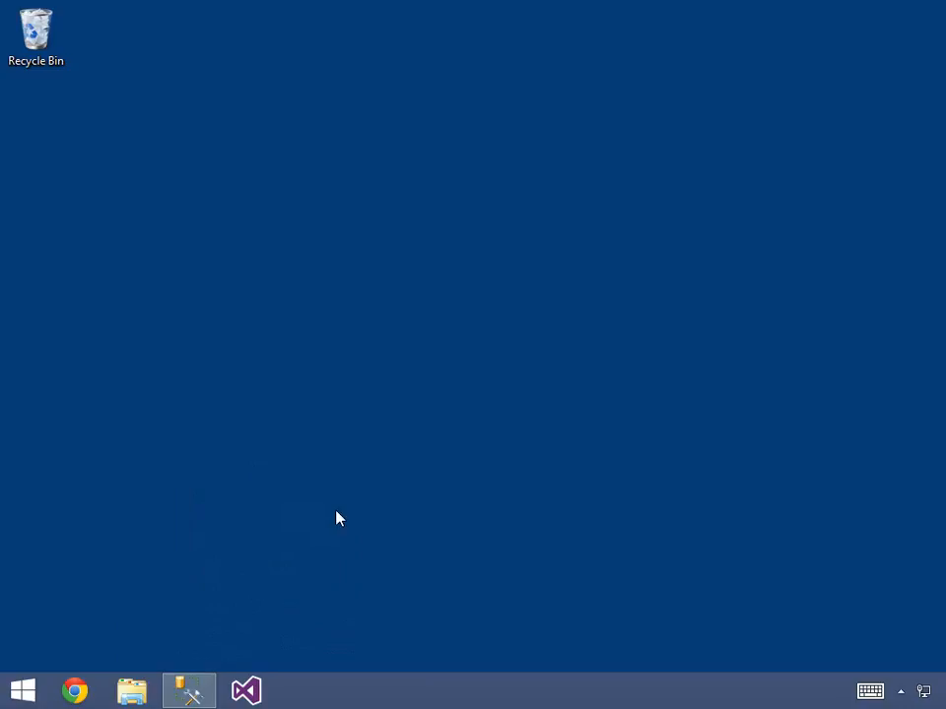
{"action": "left_click", "coordinate": [32, 698]}
{"action": "type", "text": "sql server da"}
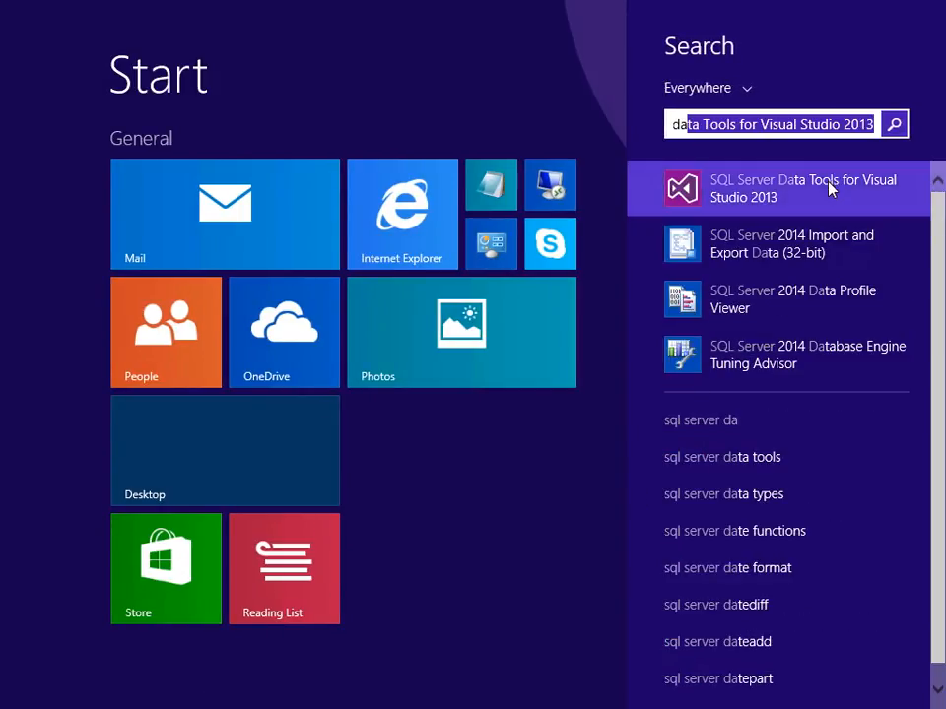
{"action": "left_click", "coordinate": [803, 187]}
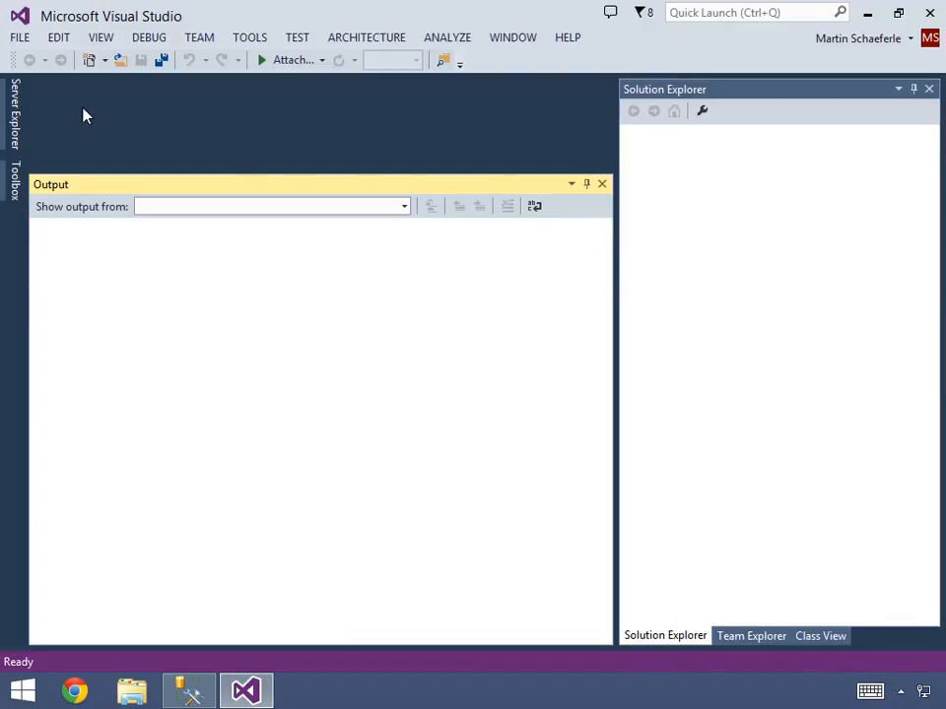
- Open the AWDW2014Multidimensional-EE solution from the AdventureWorks\Enterprise folder on drive C and close the Output window
{"action": "left_click", "coordinate": [20, 39]}
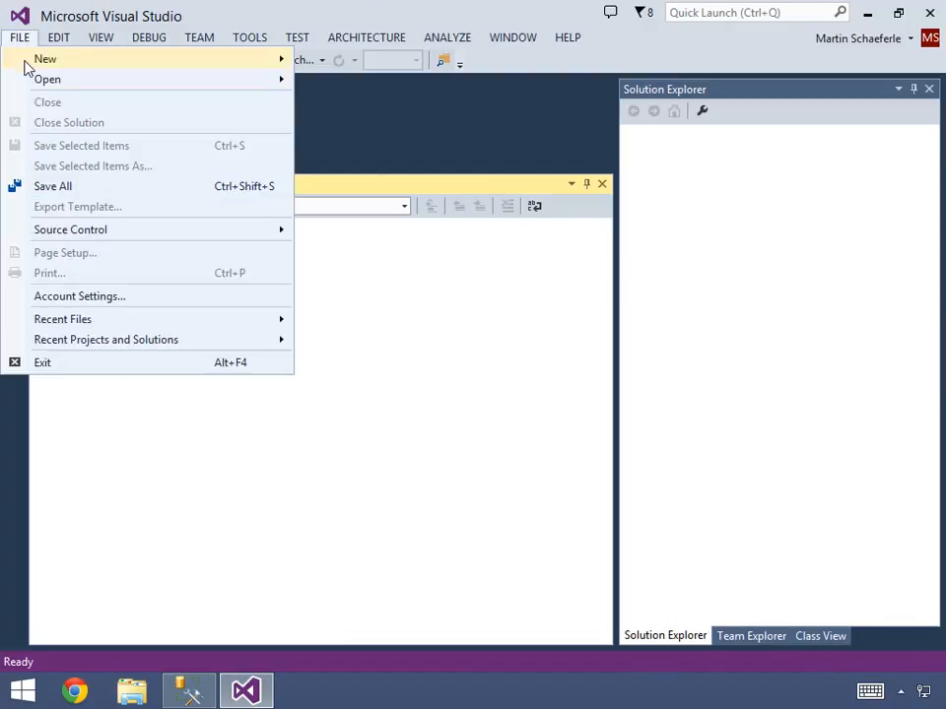
{"action": "mouse_move", "coordinate": [30, 80]}
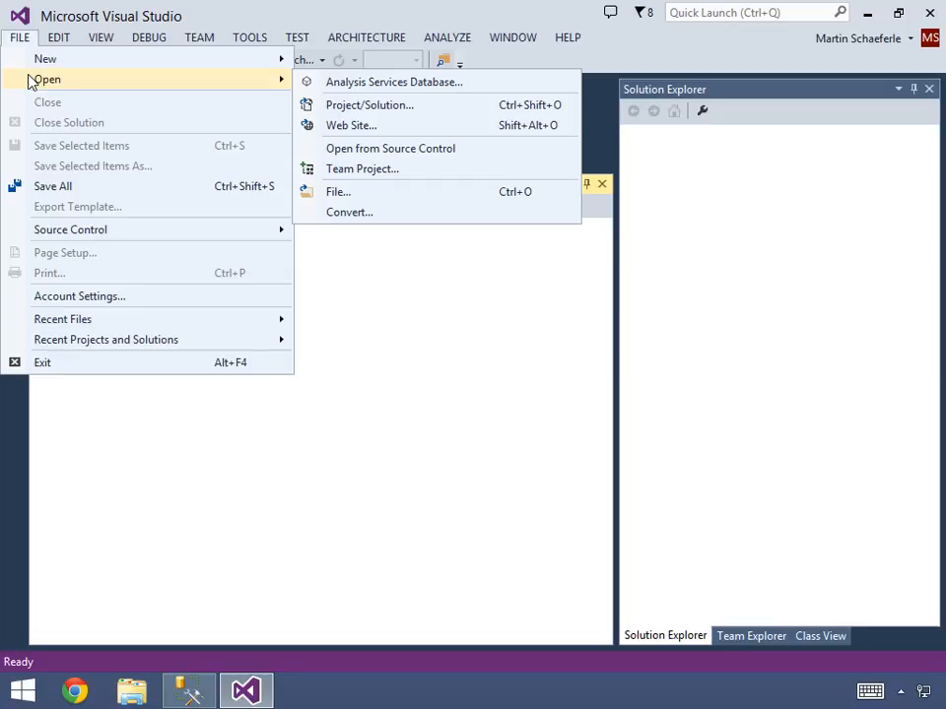
{"action": "left_click", "coordinate": [363, 106]}
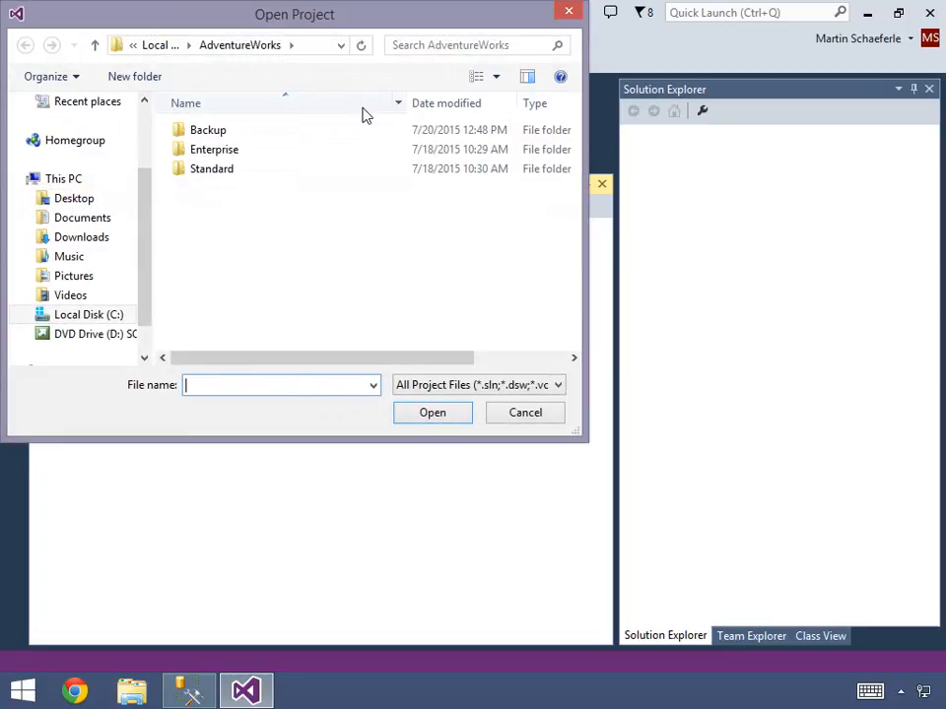
{"action": "left_click", "coordinate": [103, 319]}
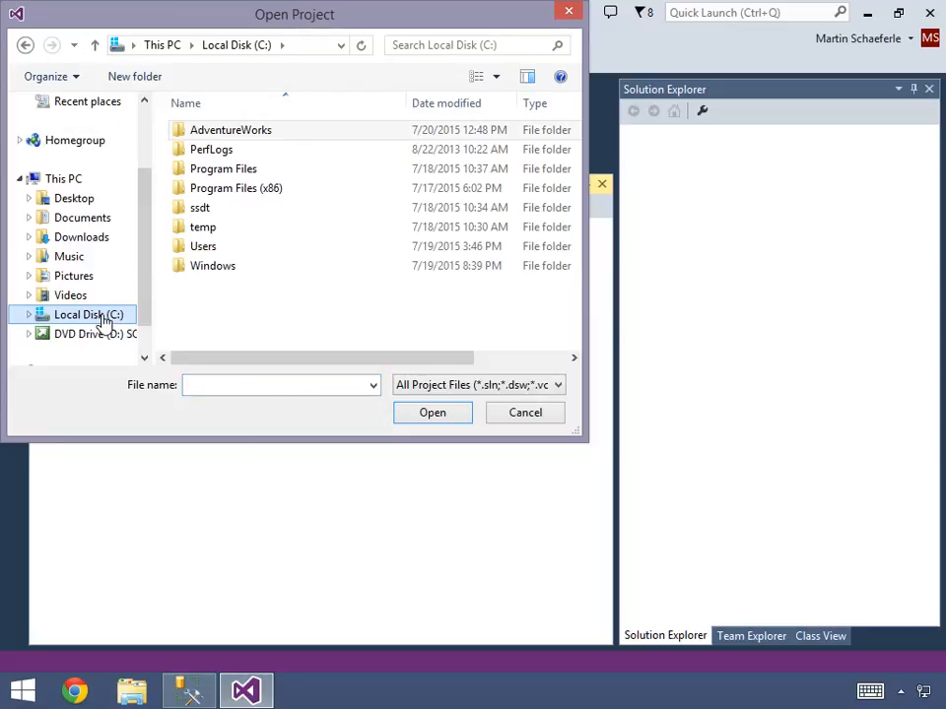
{"action": "double_click", "coordinate": [246, 139]}
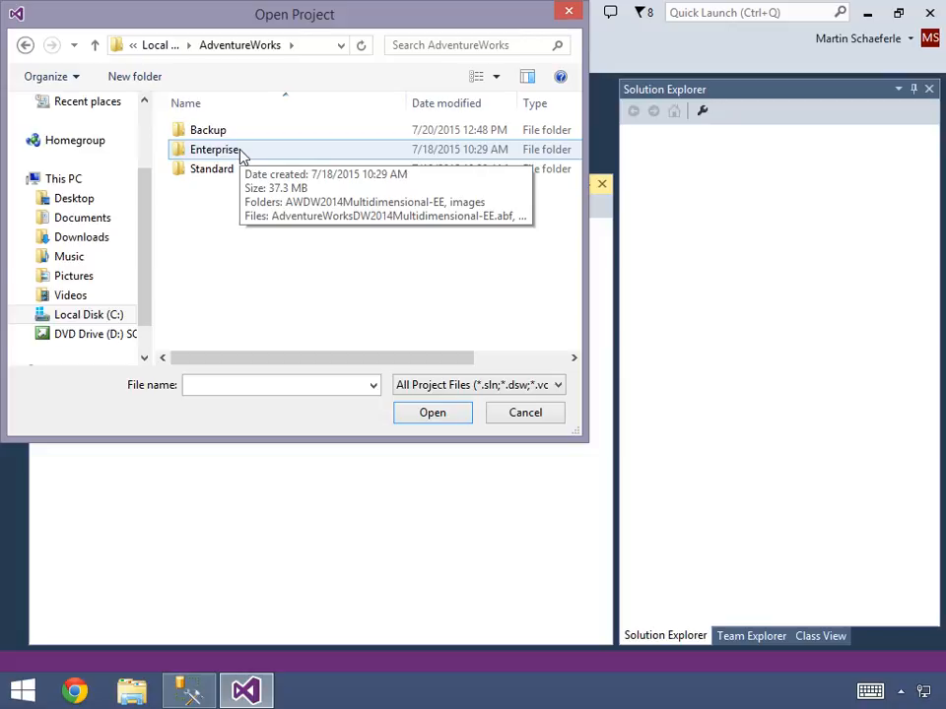
{"action": "double_click", "coordinate": [241, 151]}
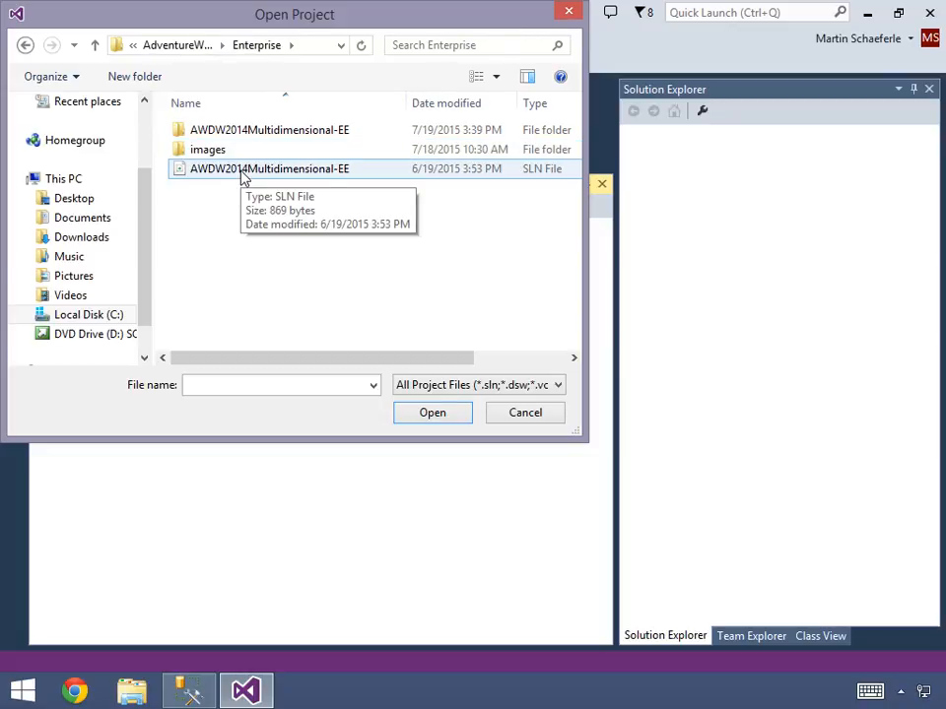
{"action": "left_click", "coordinate": [244, 175]}
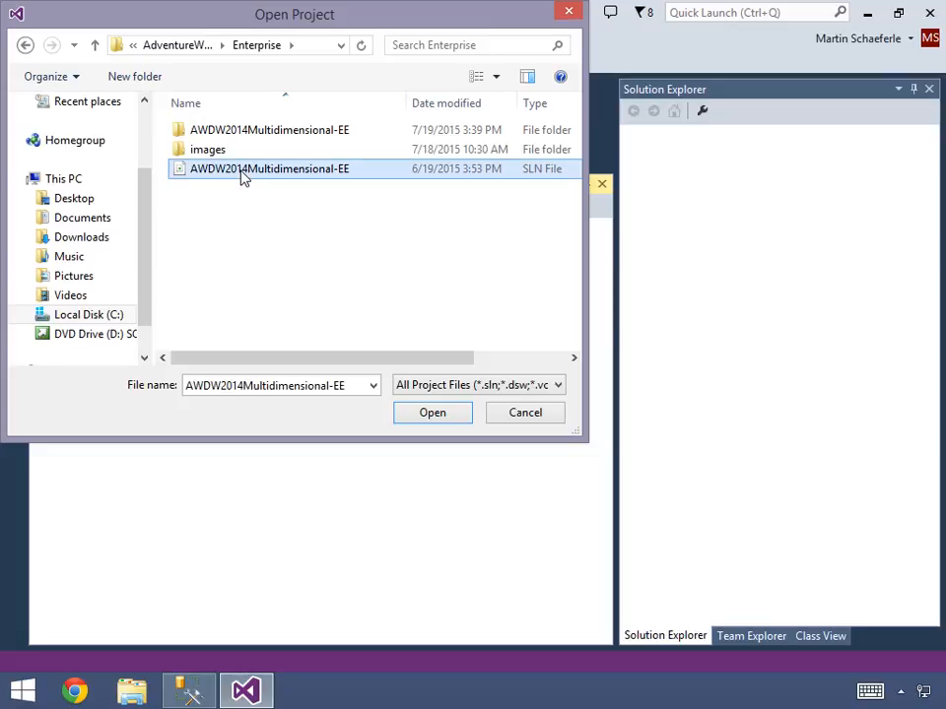
{"action": "double_click", "coordinate": [243, 176]}
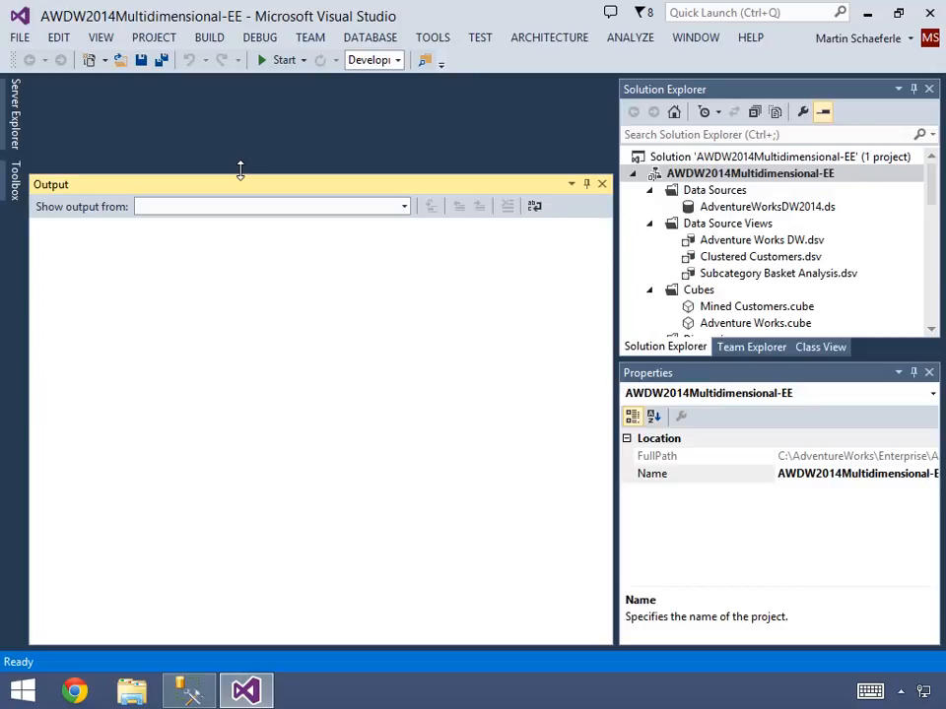
{"action": "left_click_drag", "start_coordinate": [239, 170], "coordinate": [301, 504]}
{"action": "left_click", "coordinate": [601, 517]}
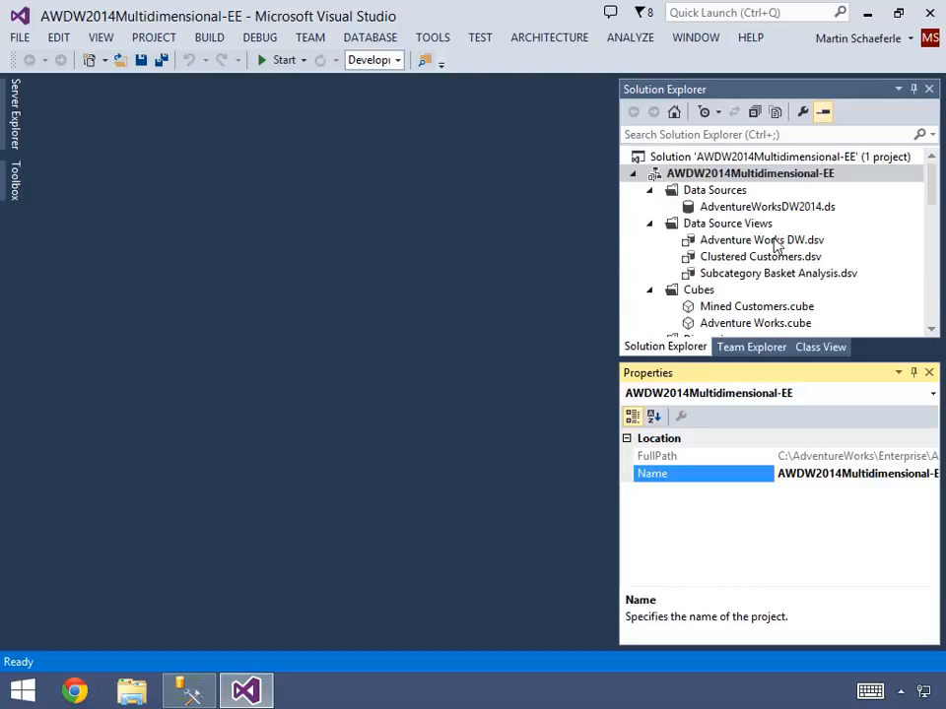
- Open the AdventureWorksDW2014.ds data source, review its connection's server and database names, and test the connection
{"action": "double_click", "coordinate": [816, 210]}
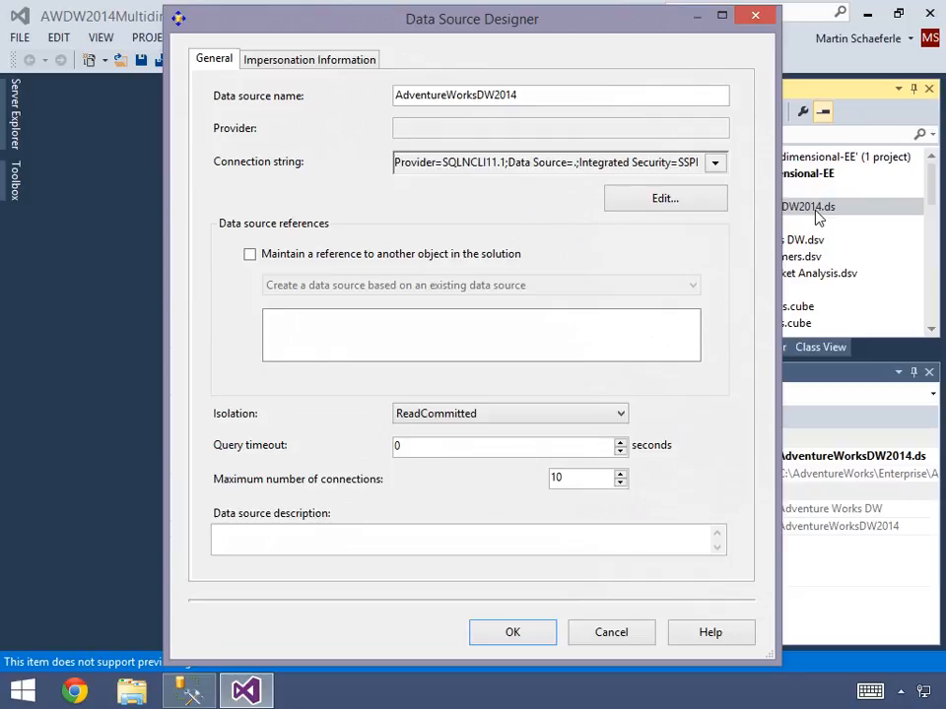
{"action": "left_click", "coordinate": [692, 202]}
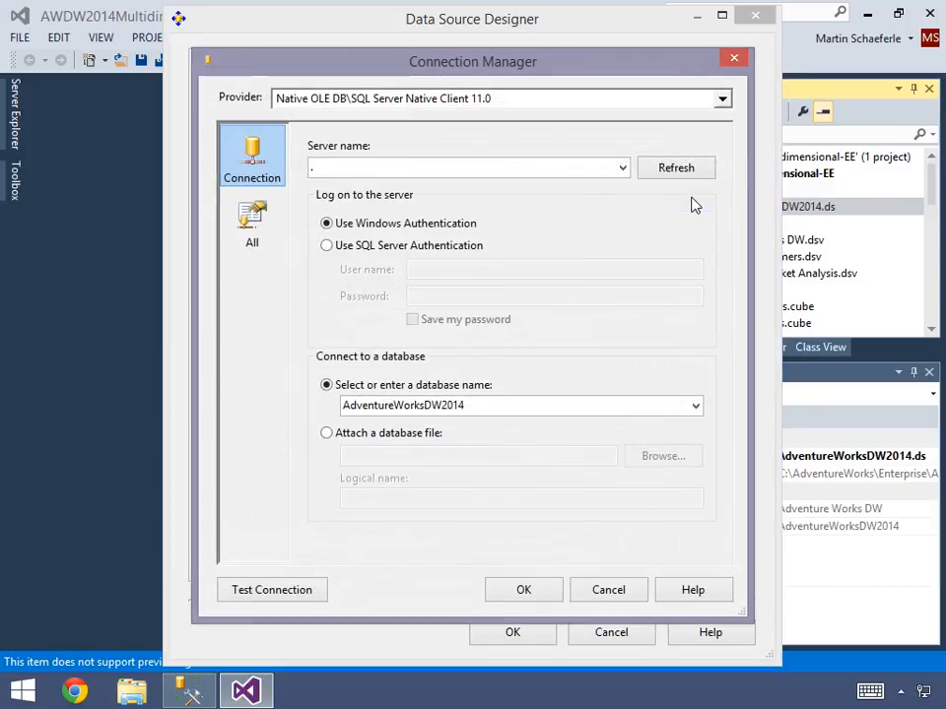
{"action": "left_click", "coordinate": [373, 169]}
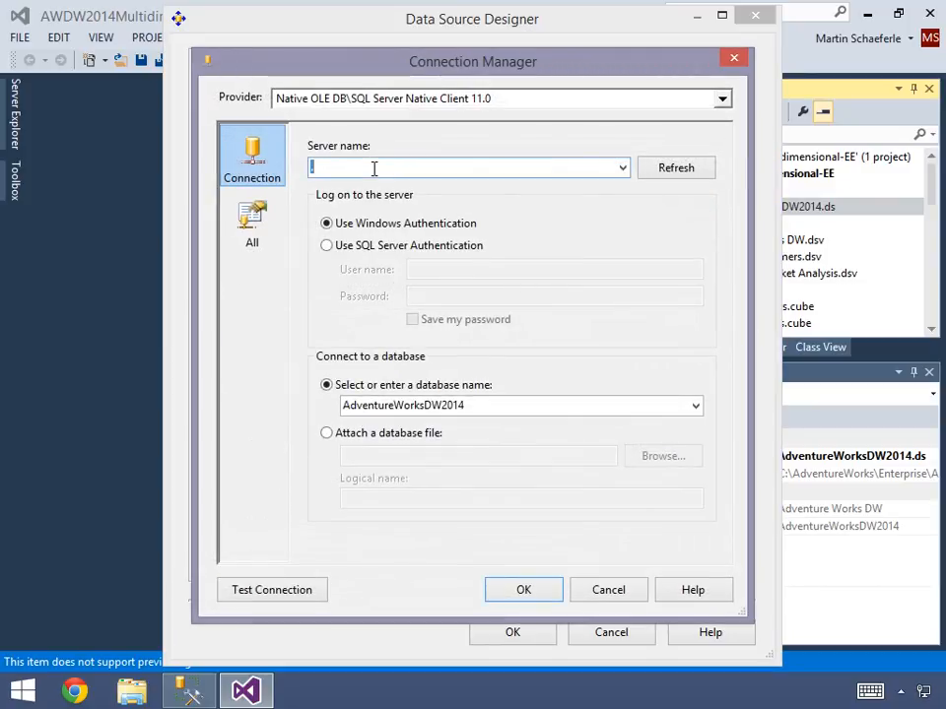
{"action": "left_click", "coordinate": [478, 405]}
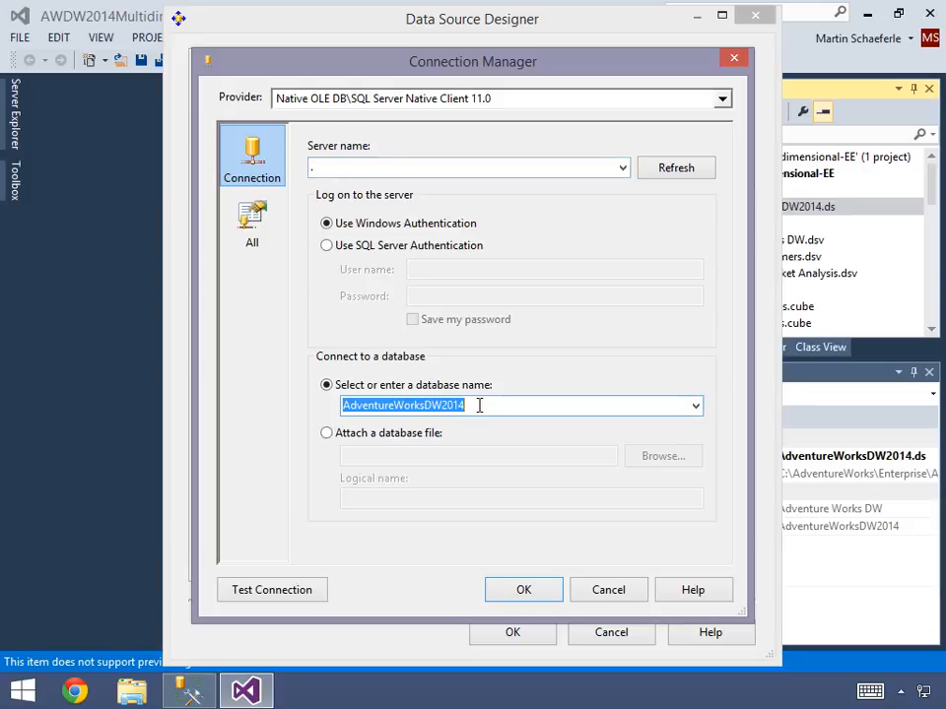
{"action": "left_click", "coordinate": [313, 591]}
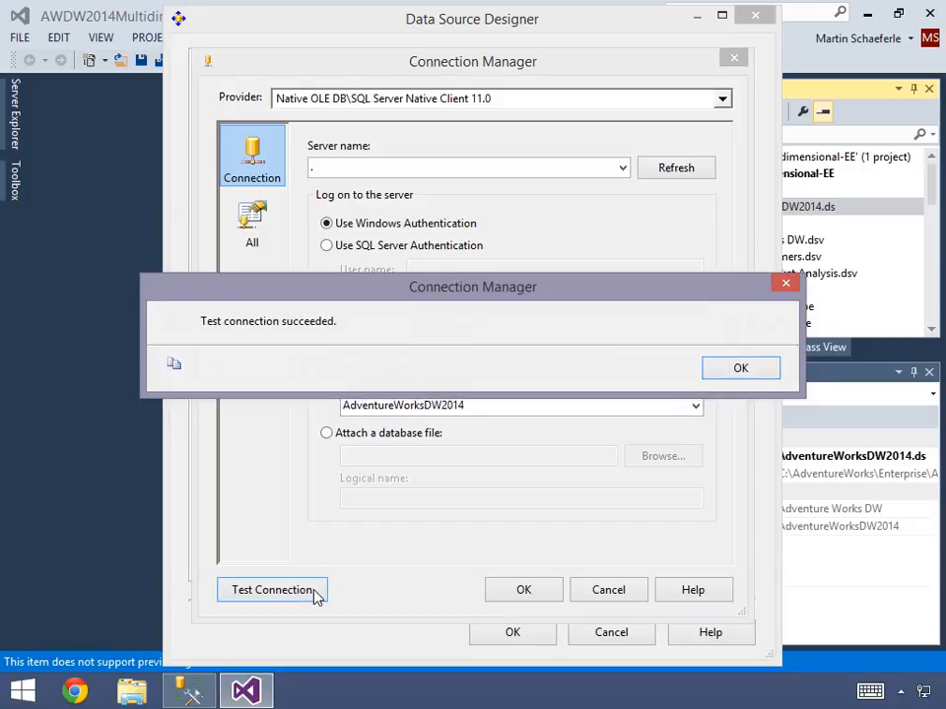
{"action": "left_click", "coordinate": [729, 372]}
{"action": "left_click", "coordinate": [523, 590]}
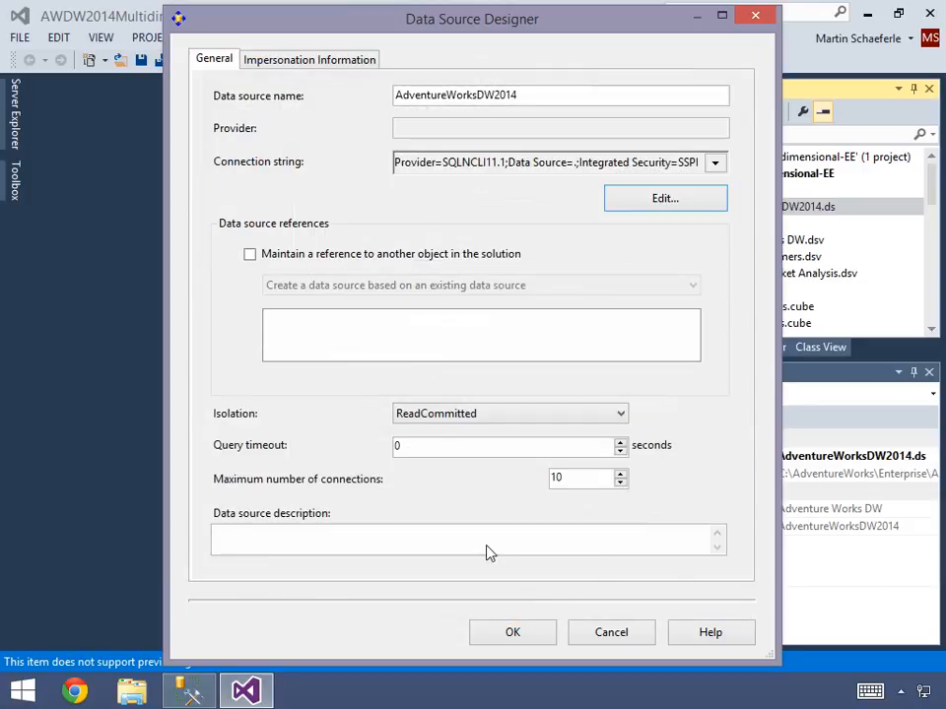
- Check the data source's impersonation settings, close its designer and collapse the Data Sources folder
{"action": "left_click", "coordinate": [309, 65]}
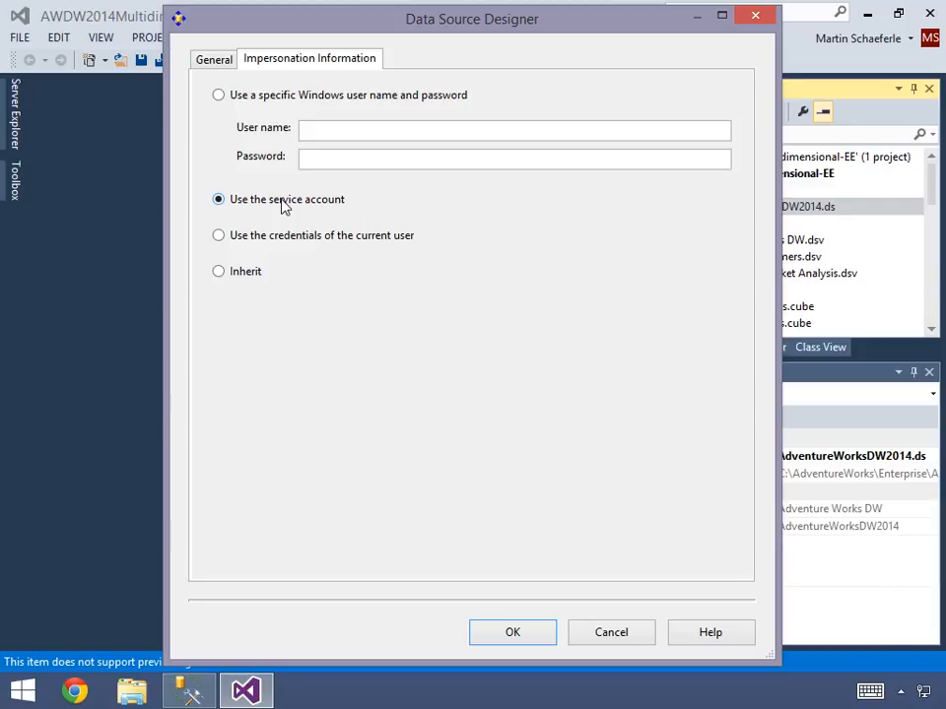
{"action": "left_click", "coordinate": [514, 631]}
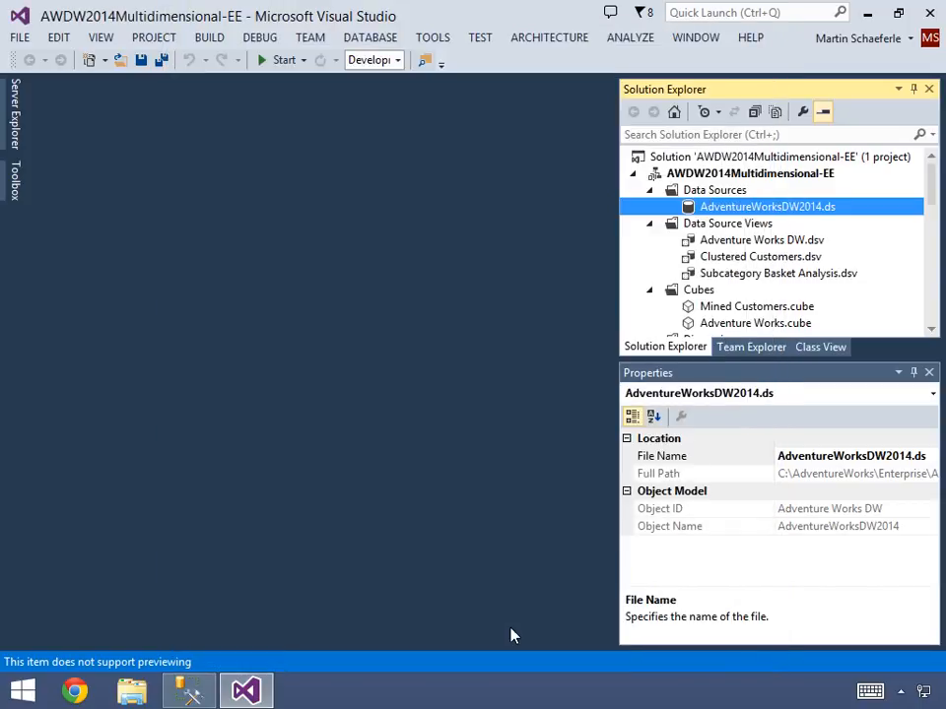
{"action": "left_click", "coordinate": [650, 191]}
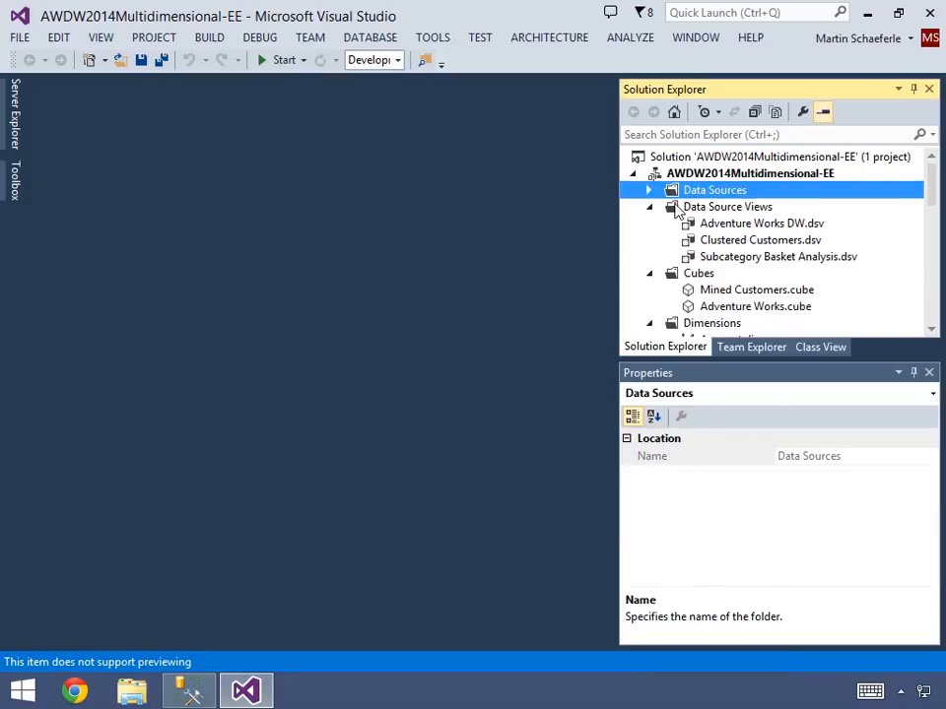
- Open the Adventure Works DW.dsv data source view and display its Internet Sales diagram
{"action": "double_click", "coordinate": [740, 229]}
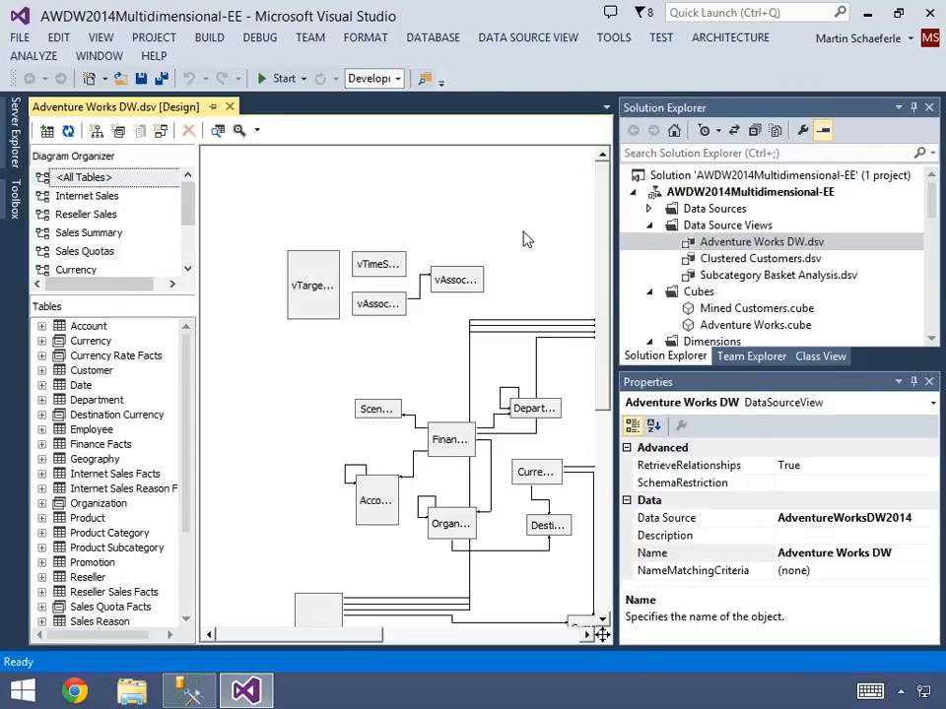
{"action": "left_click", "coordinate": [89, 178]}
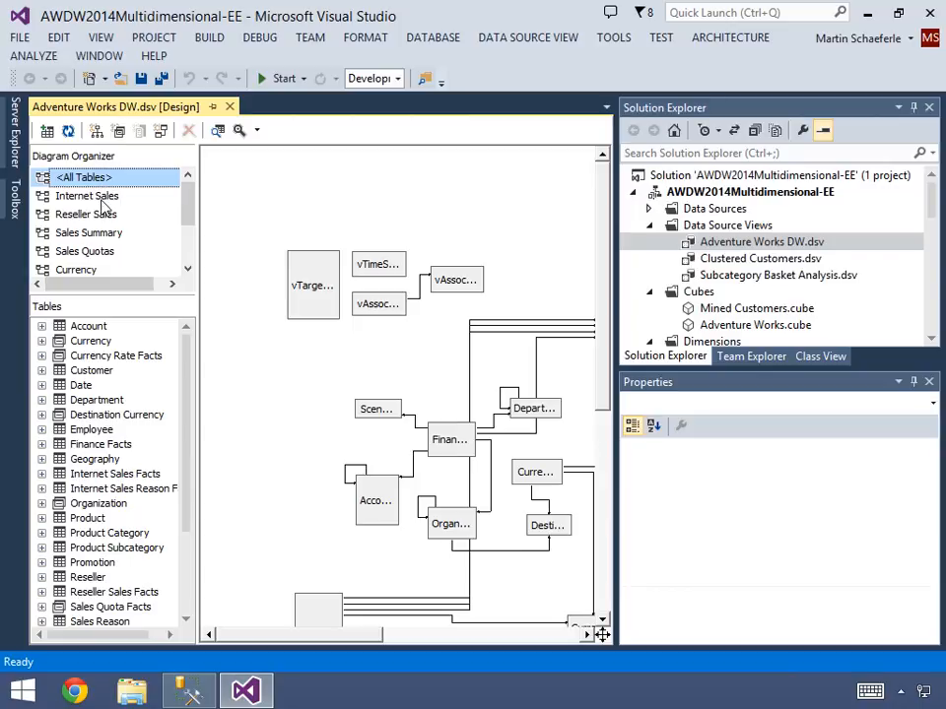
{"action": "left_click", "coordinate": [99, 198]}
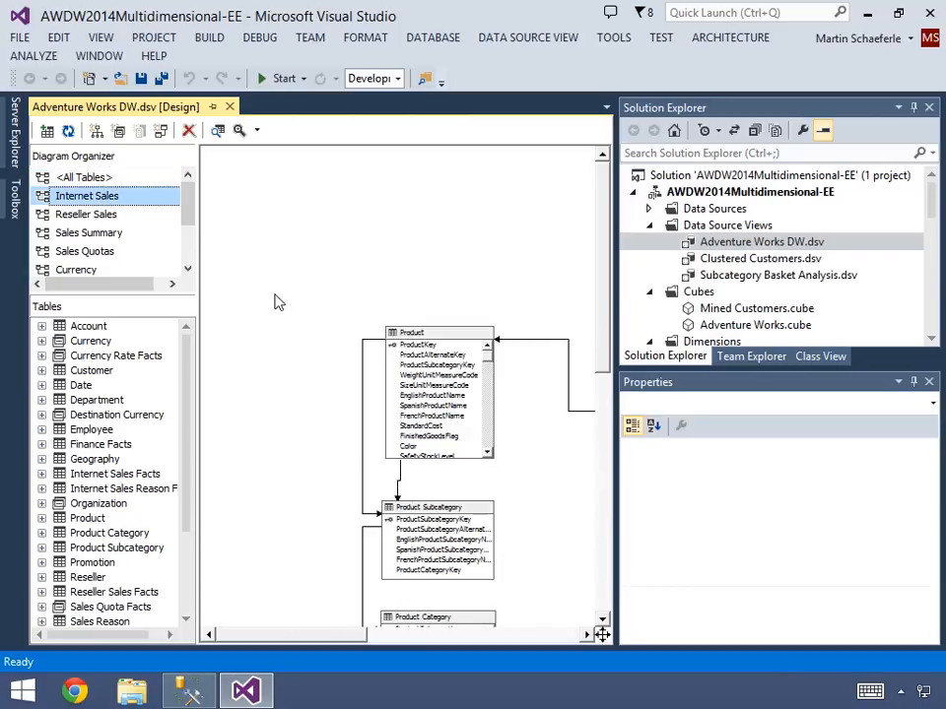
- Auto-hide Solution Explorer and Properties, and zoom the Internet Sales diagram to fit
{"action": "left_click", "coordinate": [913, 107]}
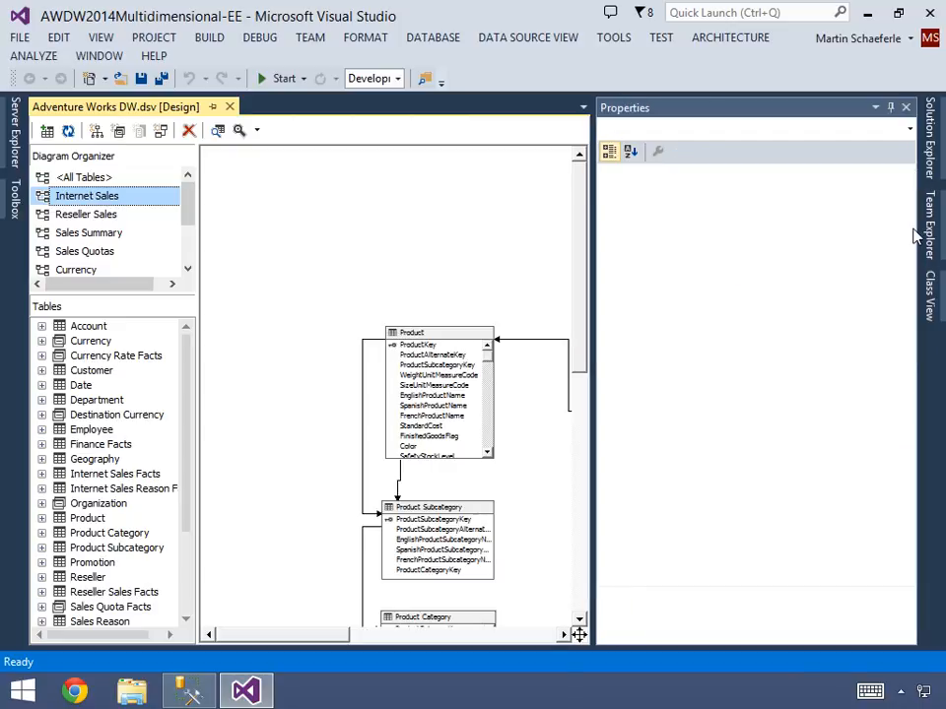
{"action": "left_click", "coordinate": [890, 109]}
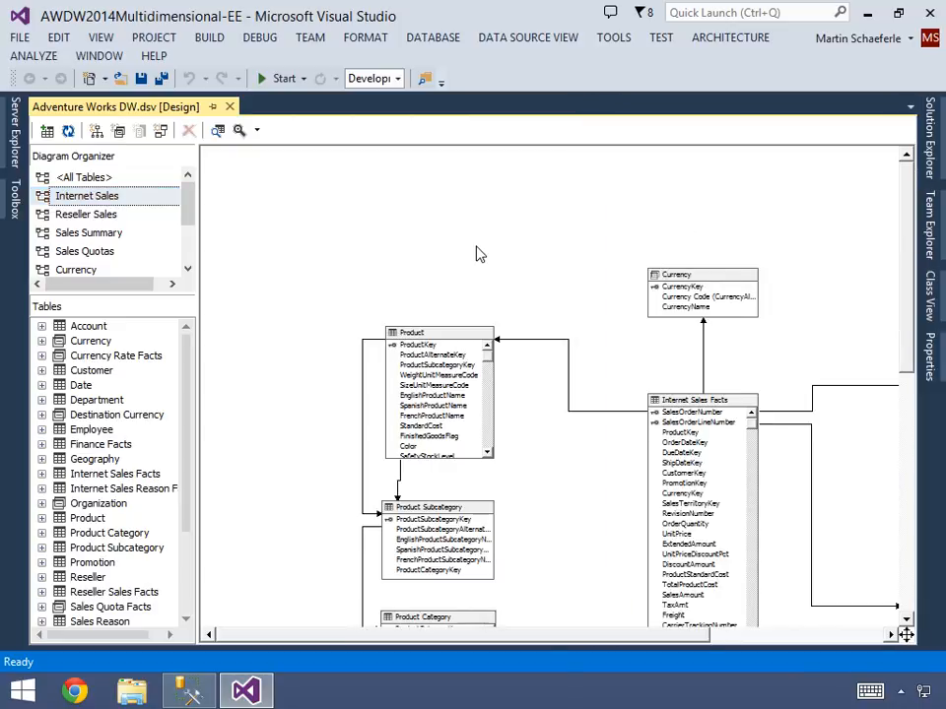
{"action": "right_click", "coordinate": [476, 254]}
{"action": "mouse_move", "coordinate": [554, 502]}
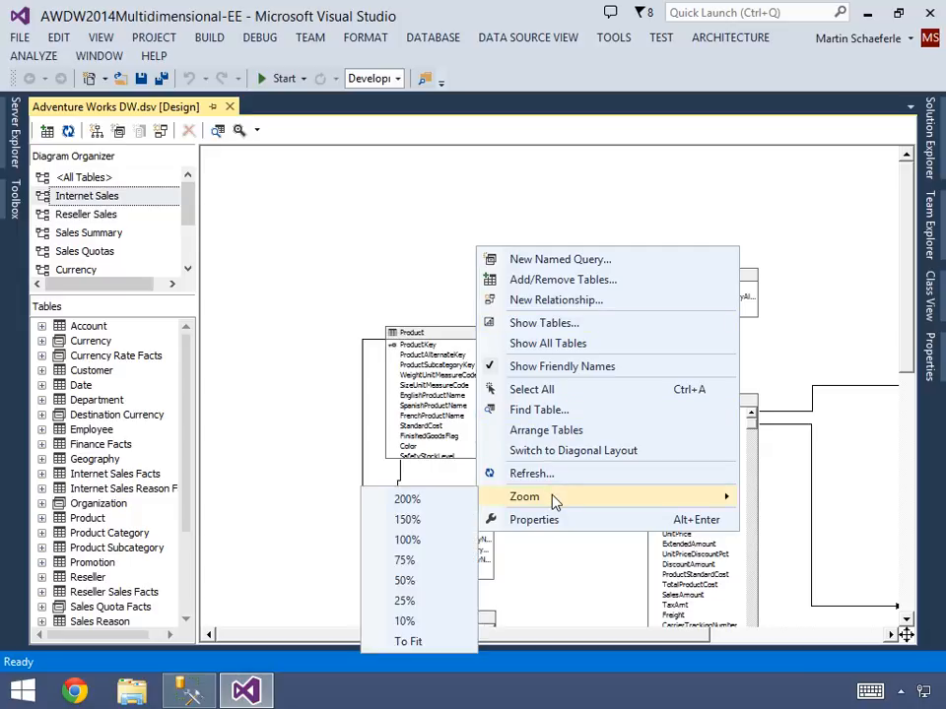
{"action": "left_click", "coordinate": [425, 641]}
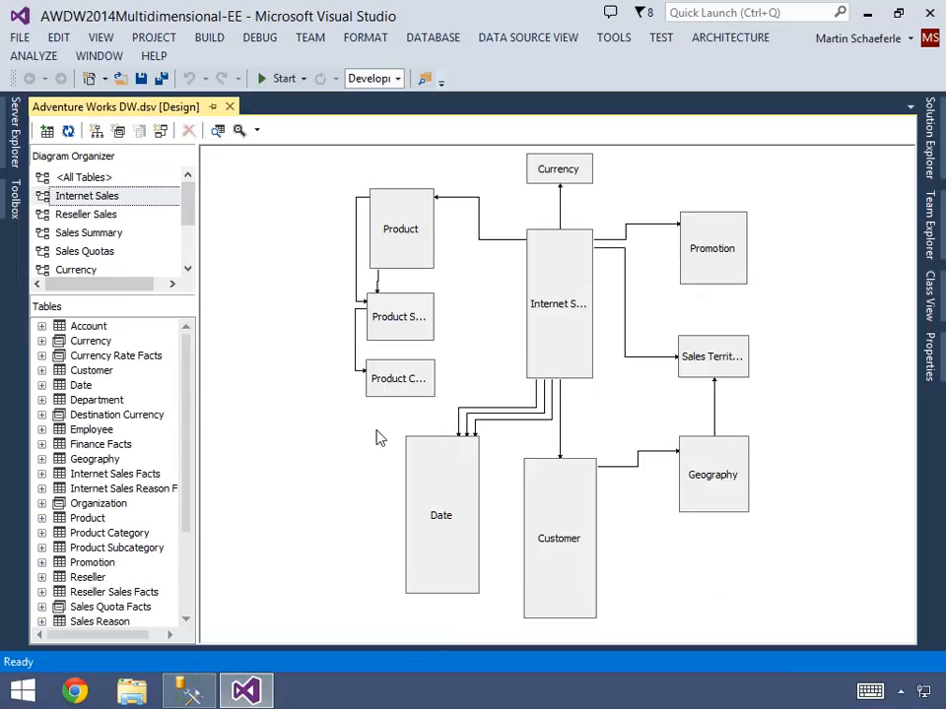
- Examine the Internet Sales fact table and its Promotion, Sales Territory, Geography, Customer and Date tables in the diagram
{"action": "left_click", "coordinate": [551, 311]}
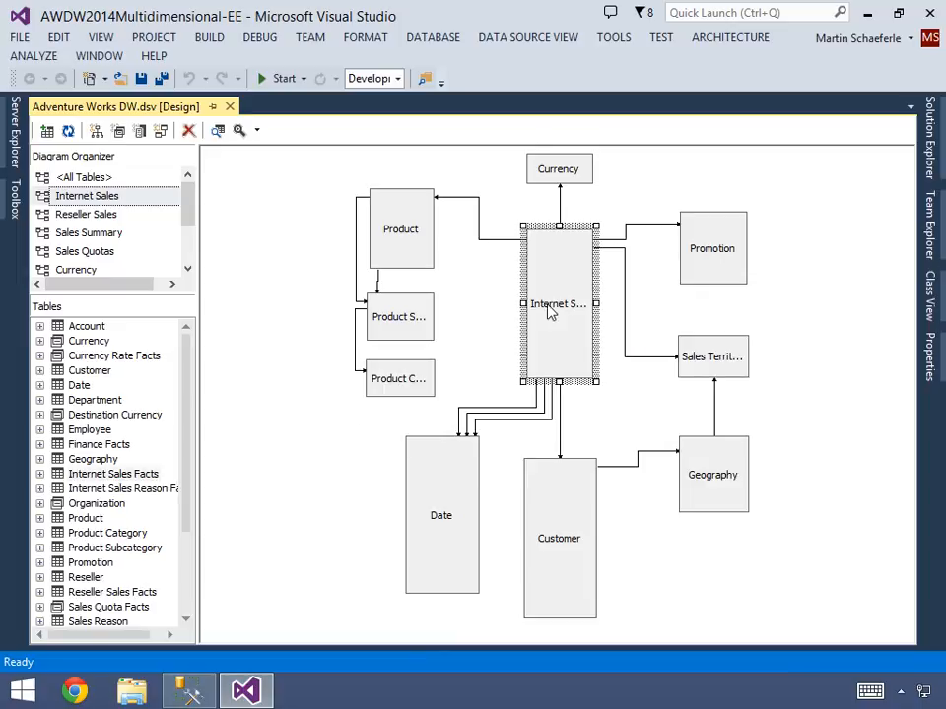
{"action": "left_click", "coordinate": [698, 259]}
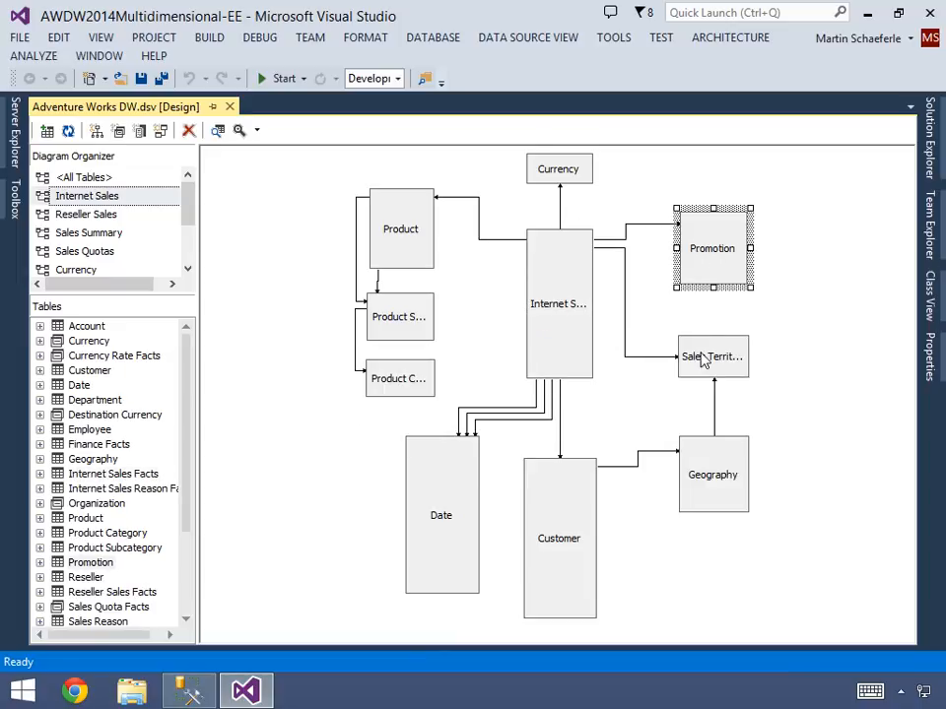
{"action": "left_click", "coordinate": [702, 356]}
{"action": "left_click", "coordinate": [697, 472]}
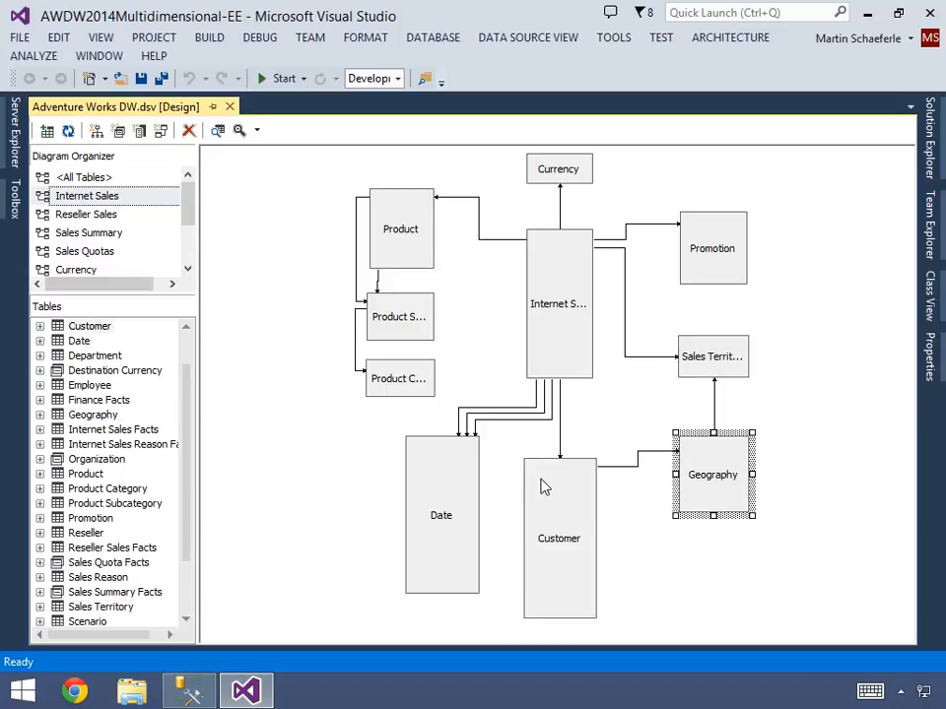
{"action": "left_click", "coordinate": [544, 487]}
{"action": "left_click", "coordinate": [447, 460]}
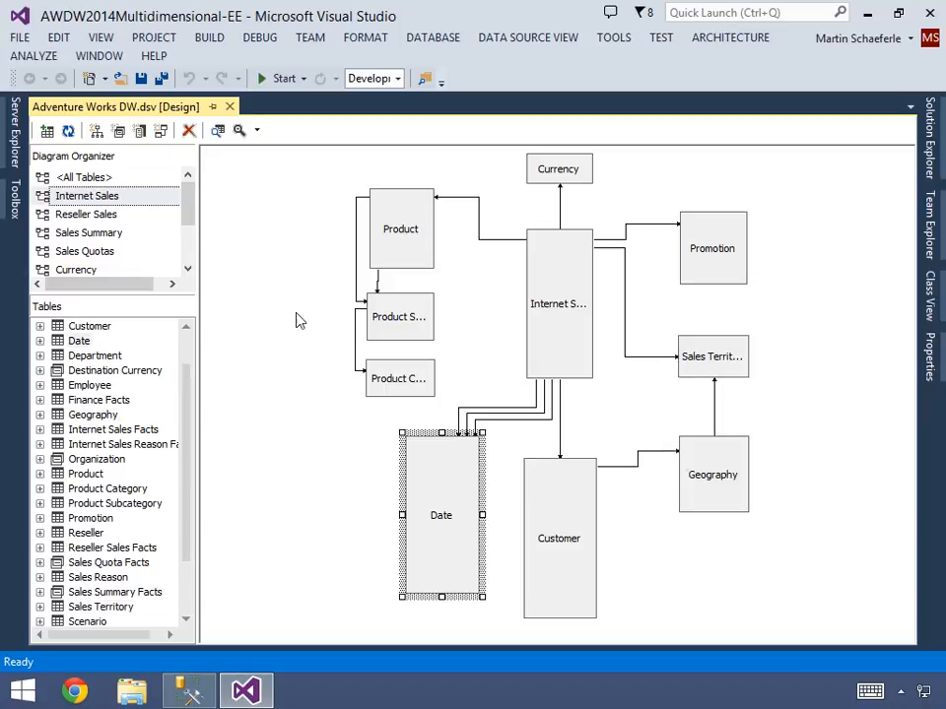
- View the Reseller Sales, Sales Summary and Sales Quotas diagrams of the data source view one after another
{"action": "left_click", "coordinate": [107, 219]}
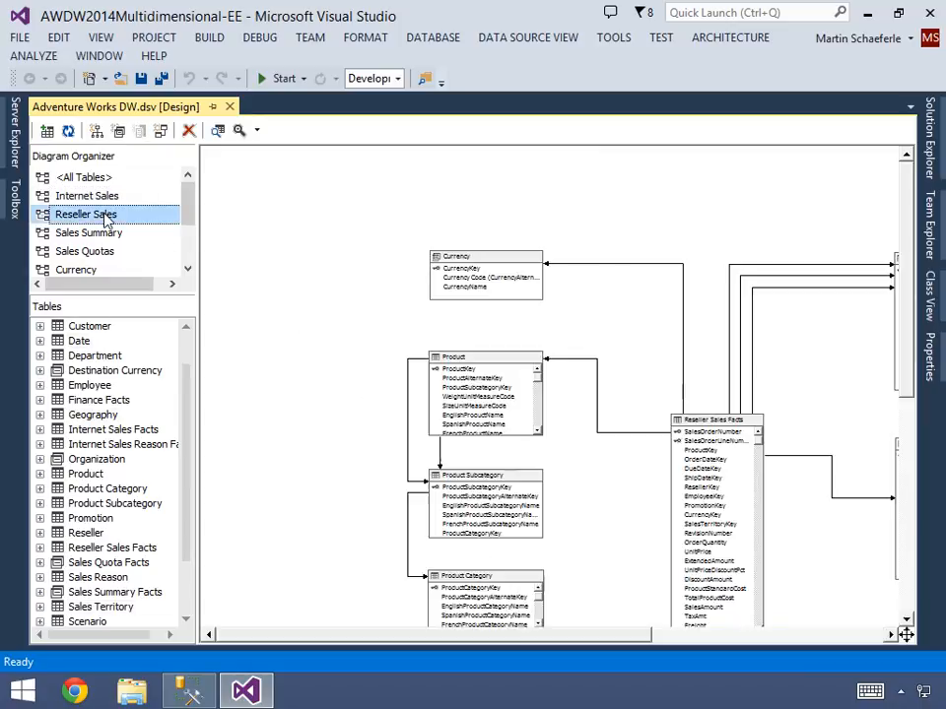
{"action": "left_click", "coordinate": [107, 234]}
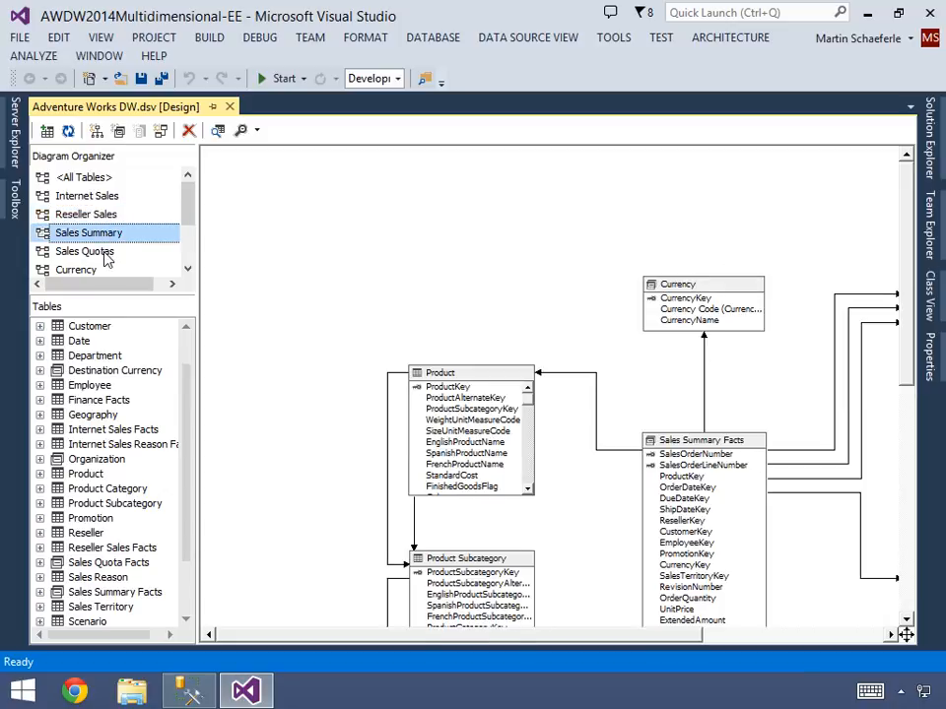
{"action": "left_click", "coordinate": [105, 255]}
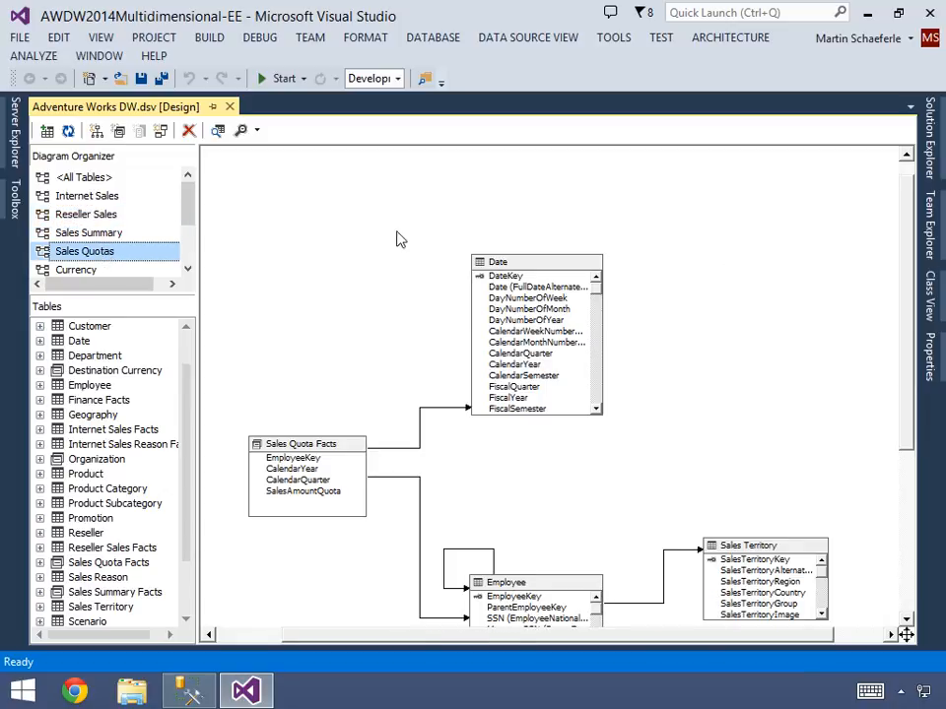
- Pin Solution Explorer and Properties back open beside the data source view designer
{"action": "left_click", "coordinate": [929, 148]}
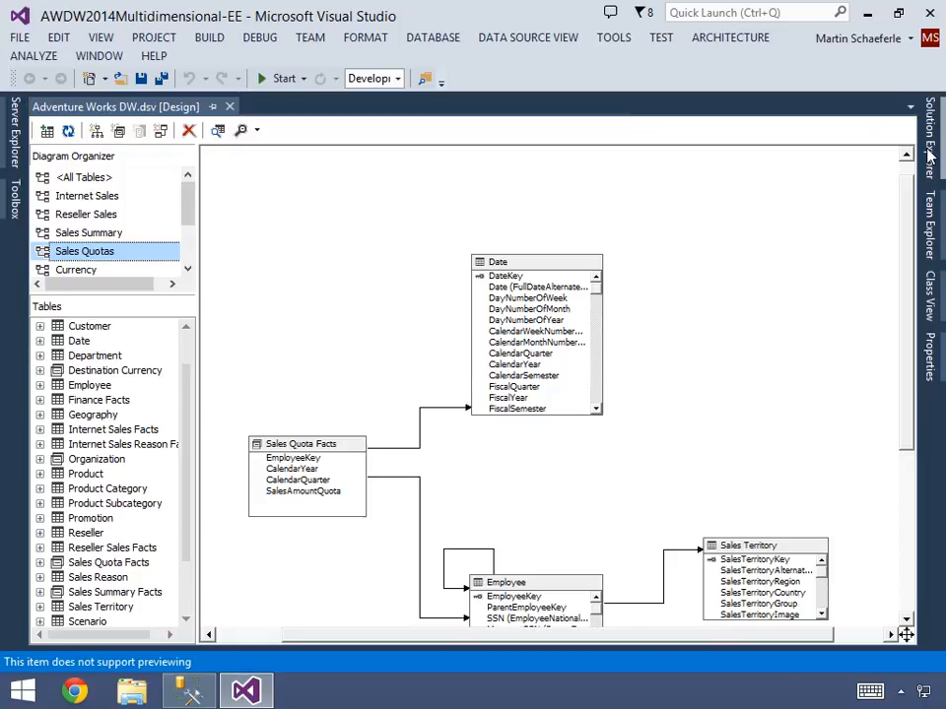
{"action": "left_click", "coordinate": [894, 89]}
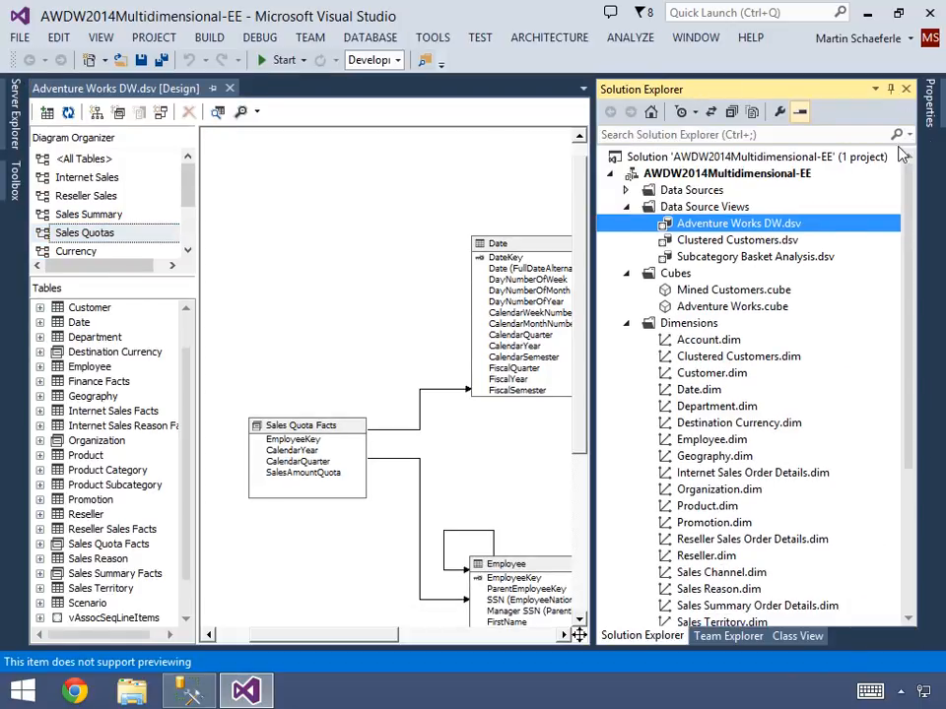
{"action": "left_click", "coordinate": [932, 116]}
{"action": "left_click", "coordinate": [901, 90]}
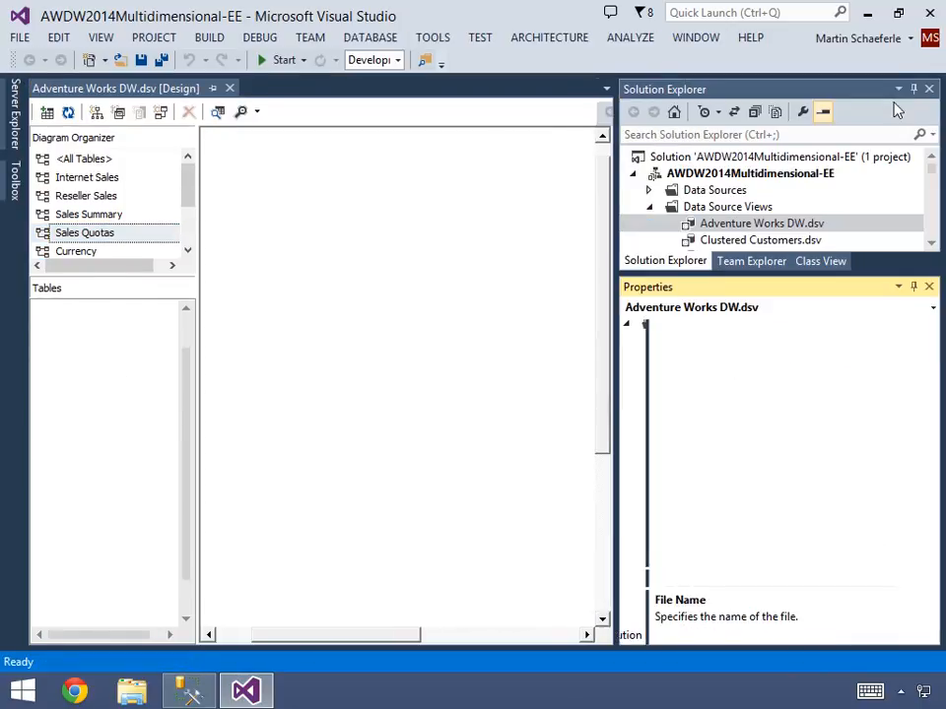
- Collapse the Data Source Views folder, open the Adventure Works cube in its designer and widen the design area
{"action": "left_click", "coordinate": [649, 208]}
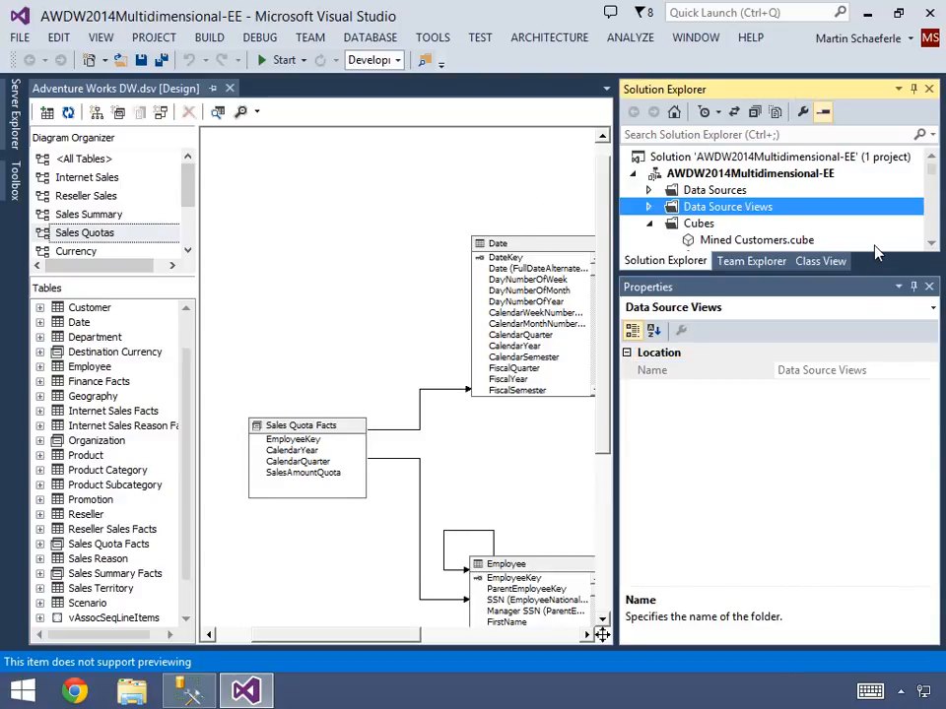
{"action": "left_click", "coordinate": [930, 244]}
{"action": "left_click", "coordinate": [930, 244]}
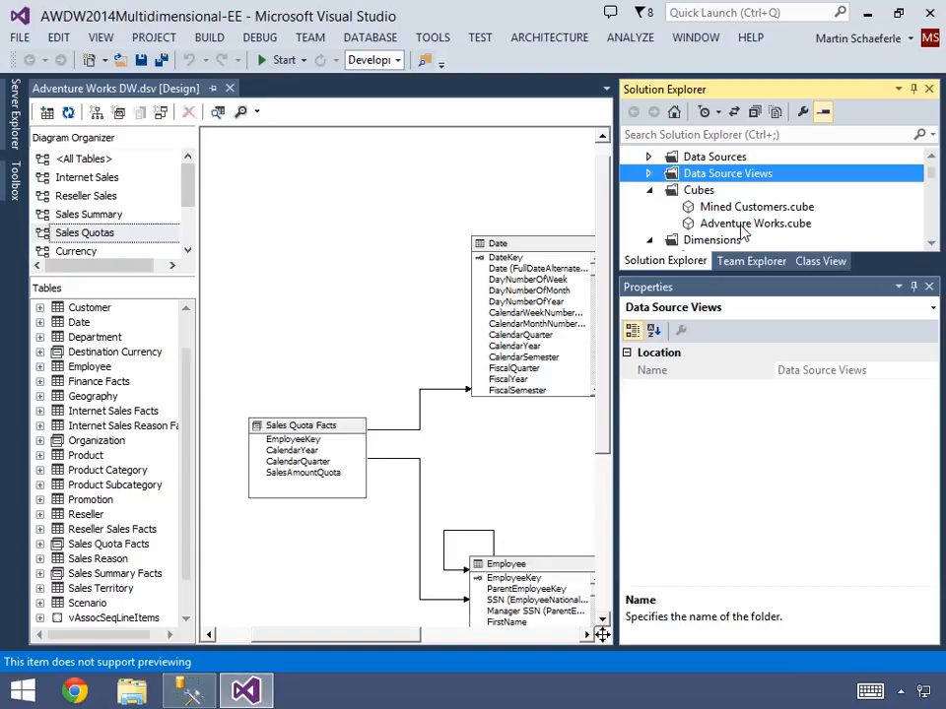
{"action": "double_click", "coordinate": [689, 223]}
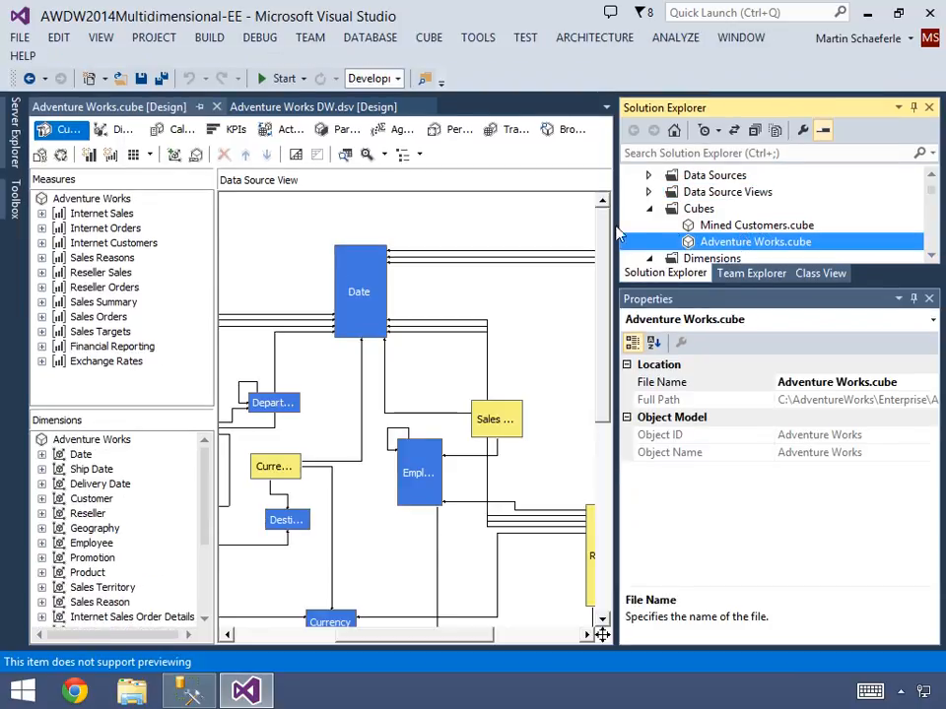
{"action": "left_click_drag", "start_coordinate": [617, 239], "coordinate": [779, 239]}
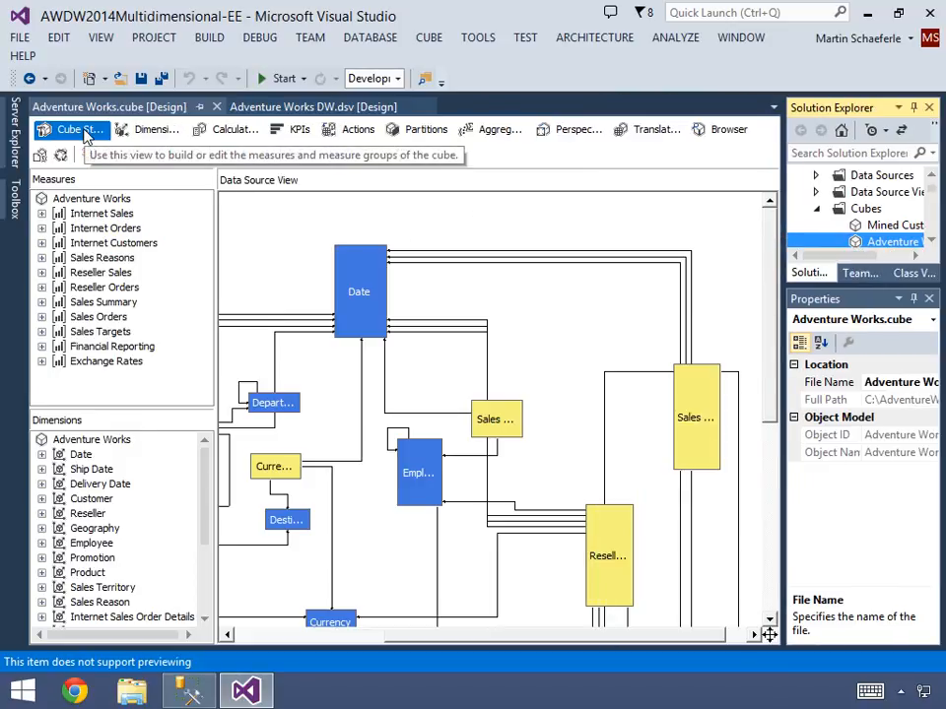
- Examine the Internet Sales measure group, its Internet Sales Amount measure and the Date dimension in the cube structure
{"action": "left_click", "coordinate": [258, 240]}
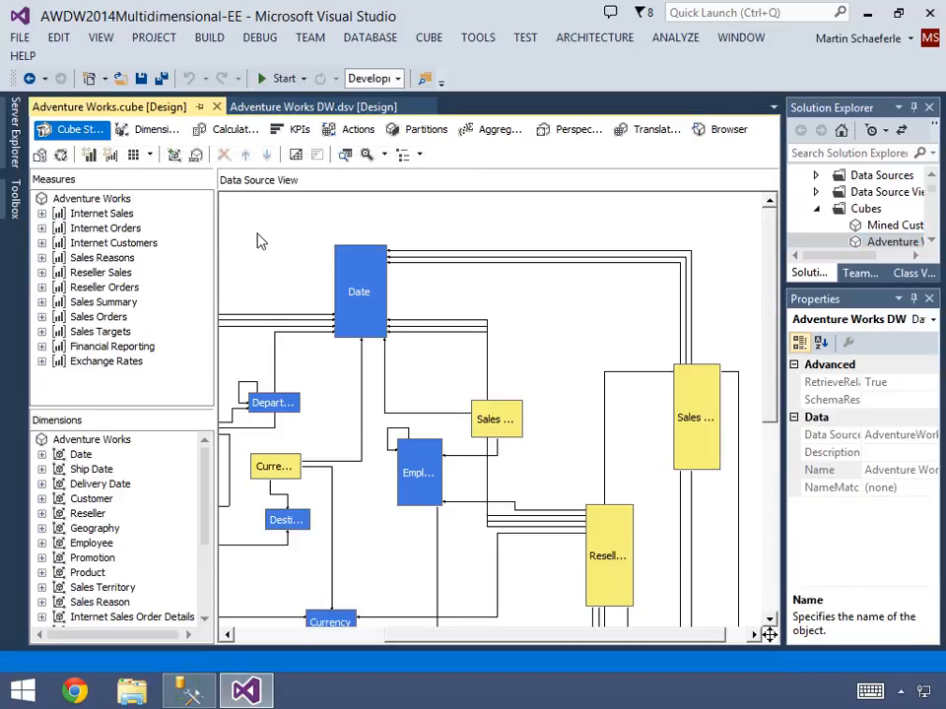
{"action": "left_click", "coordinate": [106, 215]}
{"action": "left_click", "coordinate": [41, 213]}
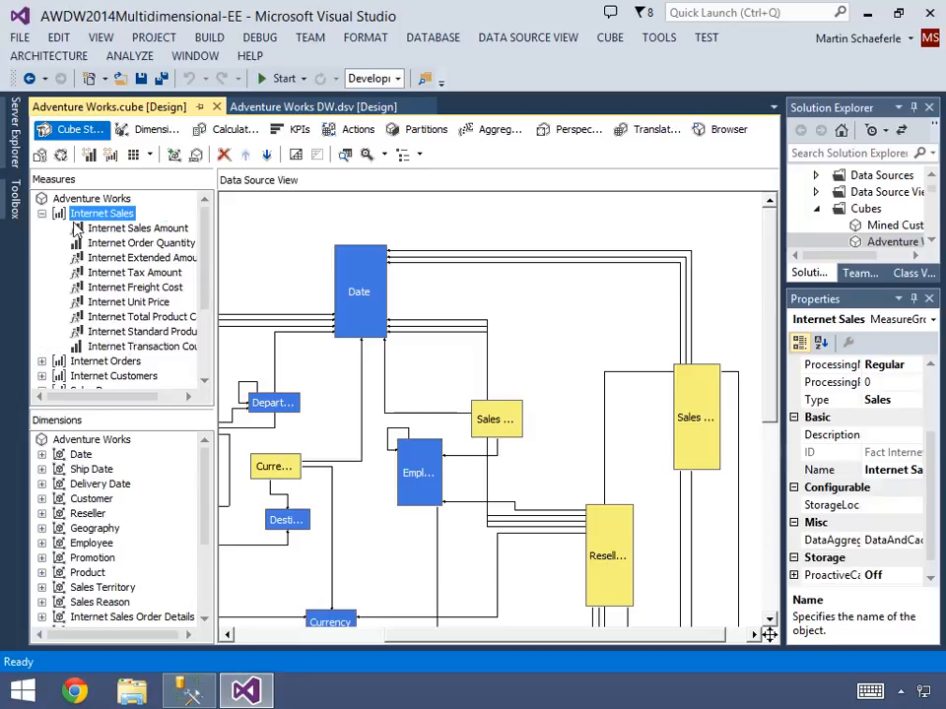
{"action": "left_click", "coordinate": [115, 229]}
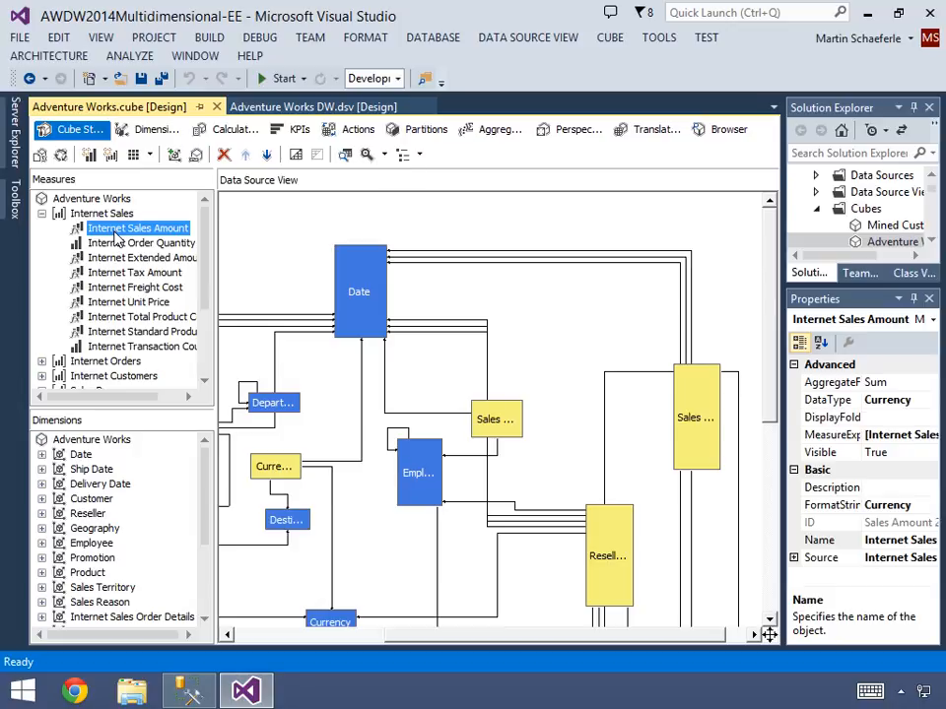
{"action": "left_click", "coordinate": [87, 455]}
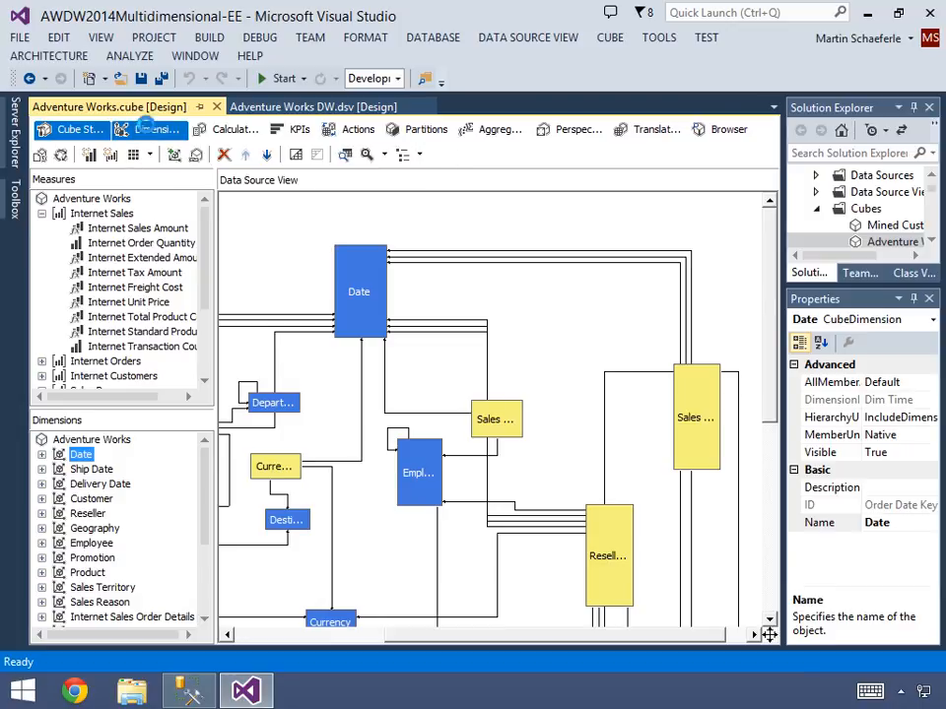
- View the cube's dimension usage, highlighting the Internet Sales measure group and the Date dimension
{"action": "left_click", "coordinate": [148, 131]}
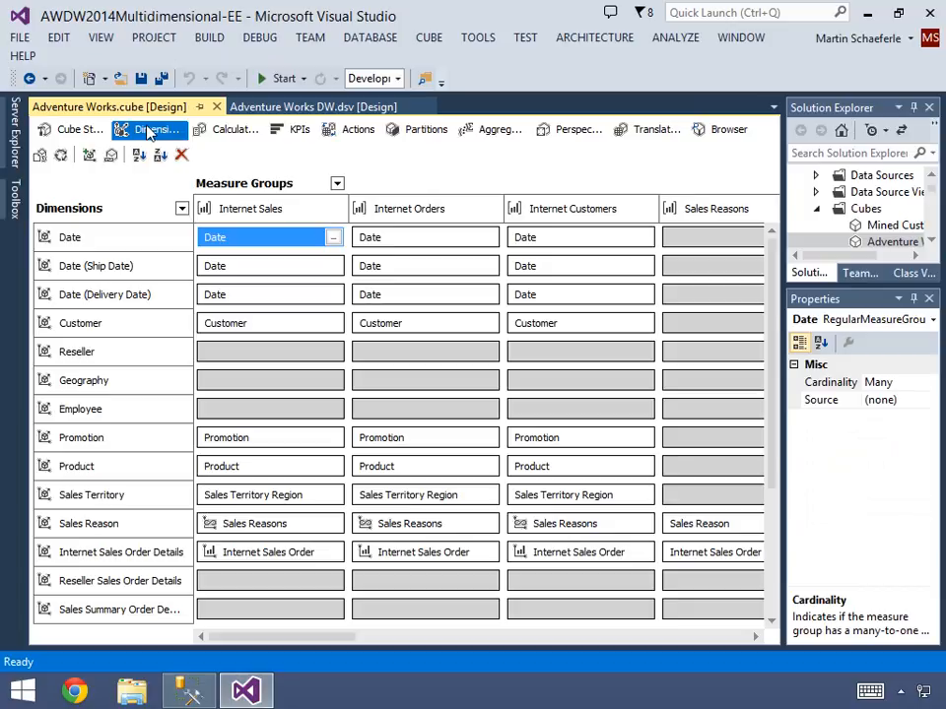
{"action": "left_click", "coordinate": [259, 214]}
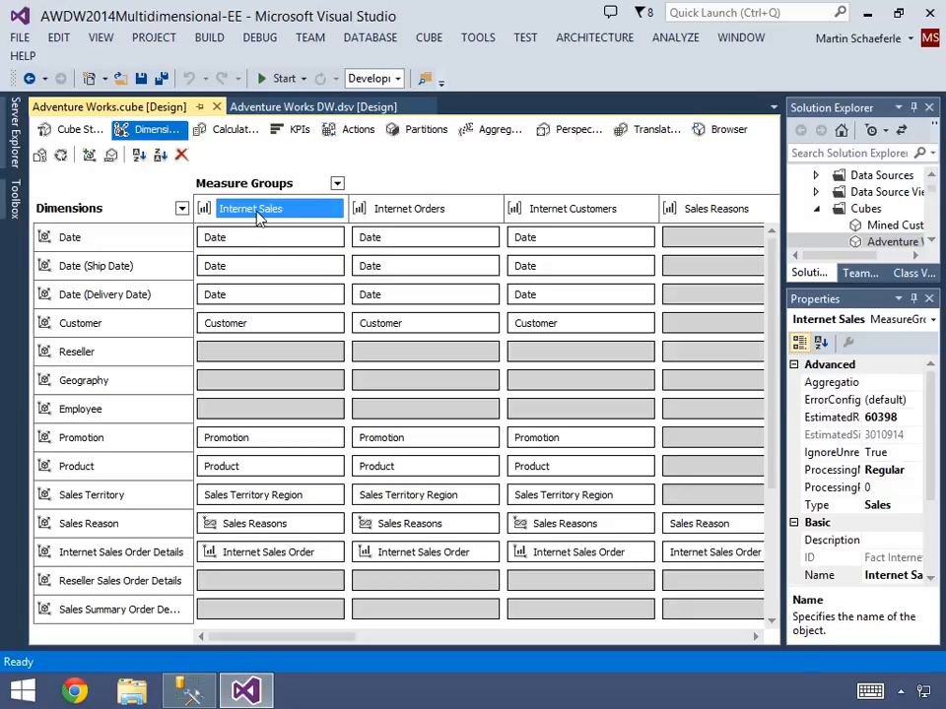
{"action": "left_click", "coordinate": [133, 239]}
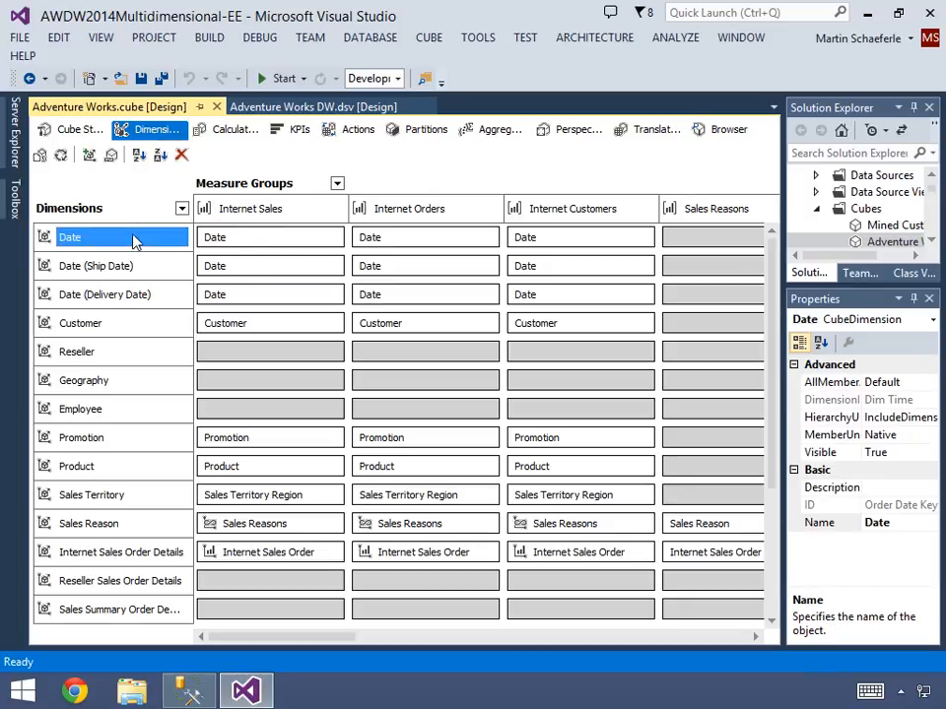
- Inspect the relationship type and key columns joining the Date dimension to Internet Sales, and close the definition without changes
{"action": "left_click", "coordinate": [275, 247]}
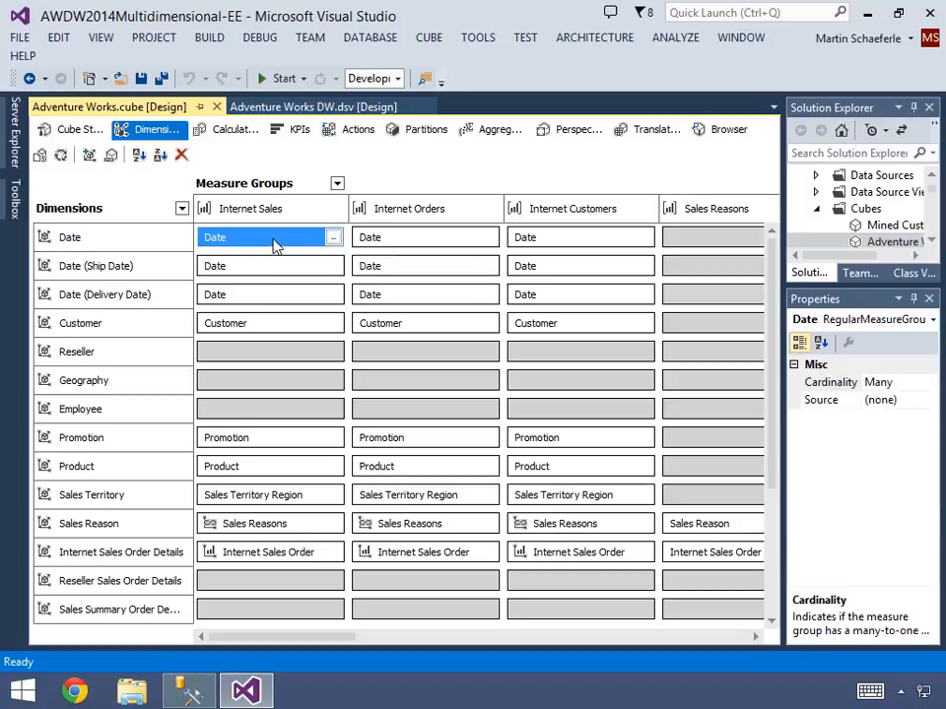
{"action": "left_click", "coordinate": [334, 239]}
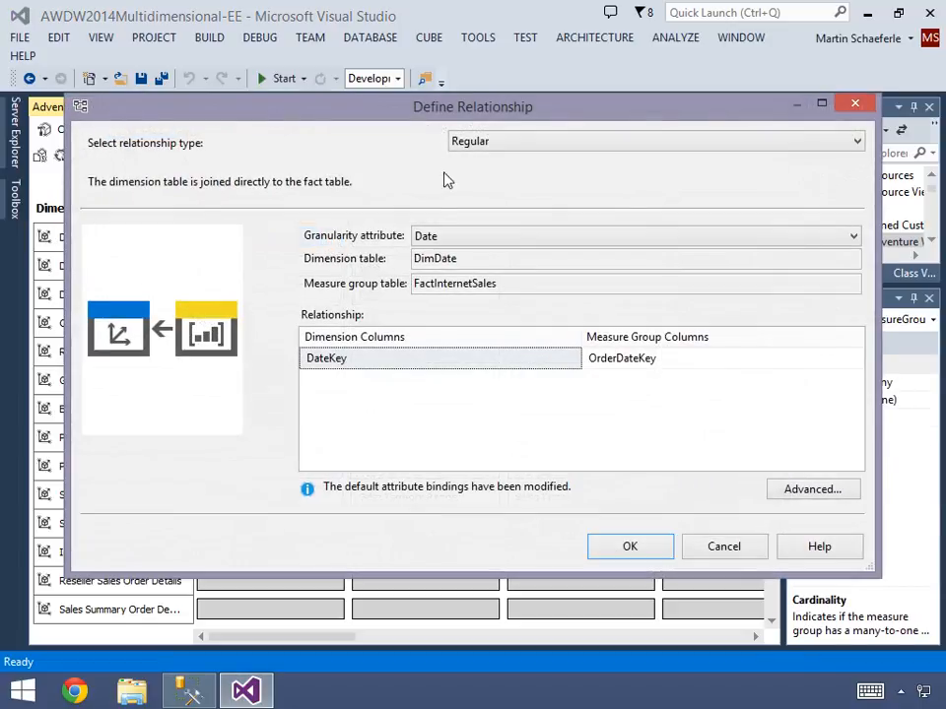
{"action": "left_click", "coordinate": [471, 142]}
{"action": "left_click", "coordinate": [475, 144]}
{"action": "left_click", "coordinate": [370, 365]}
{"action": "left_click", "coordinate": [631, 360]}
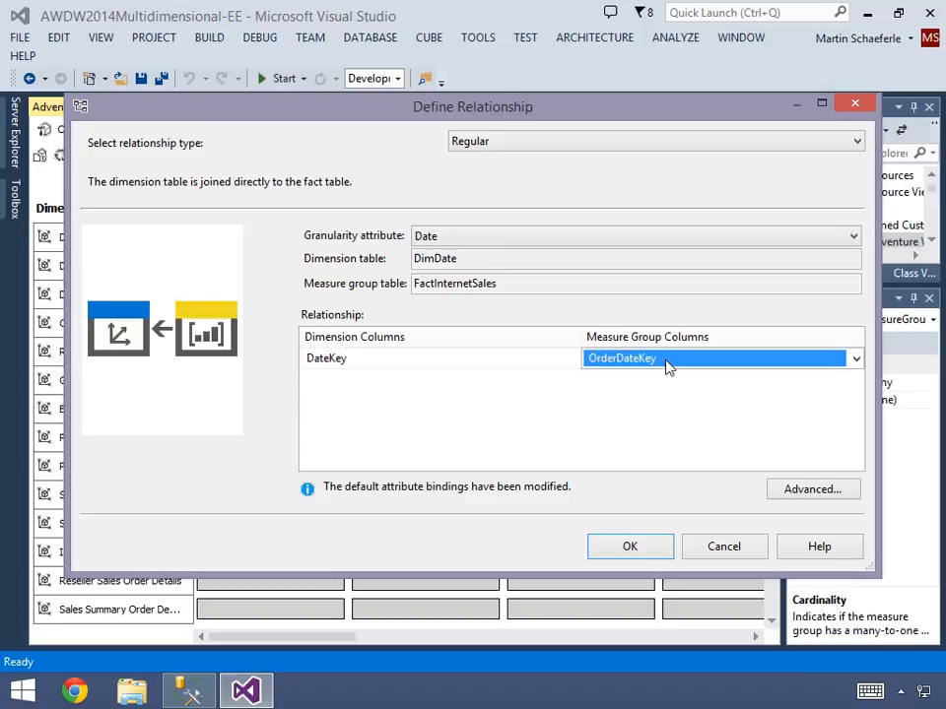
{"action": "left_click", "coordinate": [709, 547]}
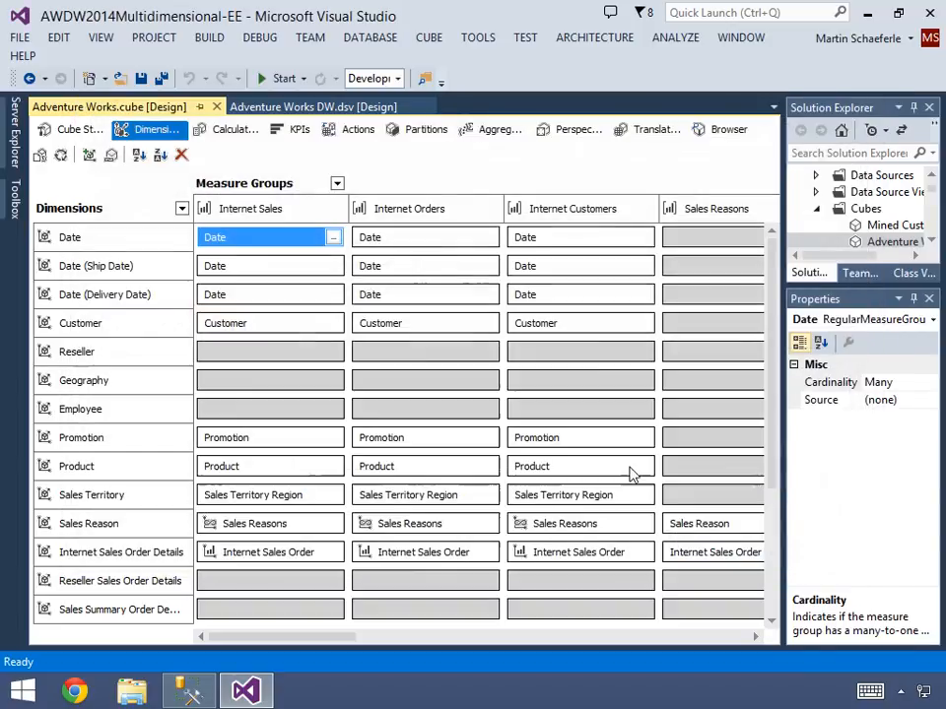
- View the cube's Internet Gross Profit calculation in form view and in the calculation script
{"action": "left_click", "coordinate": [233, 130]}
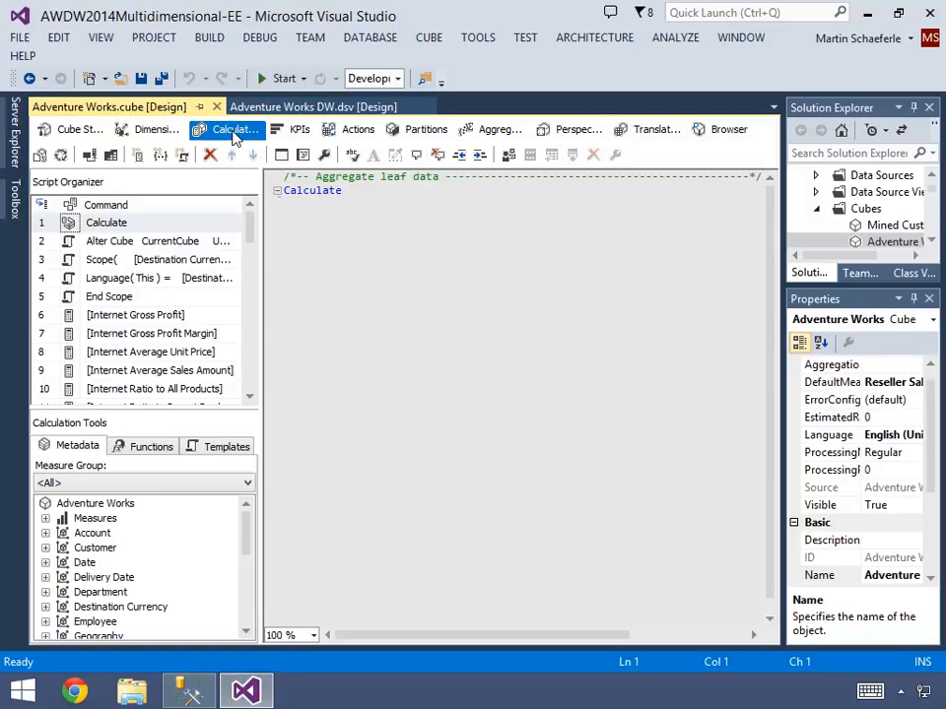
{"action": "left_click", "coordinate": [165, 316]}
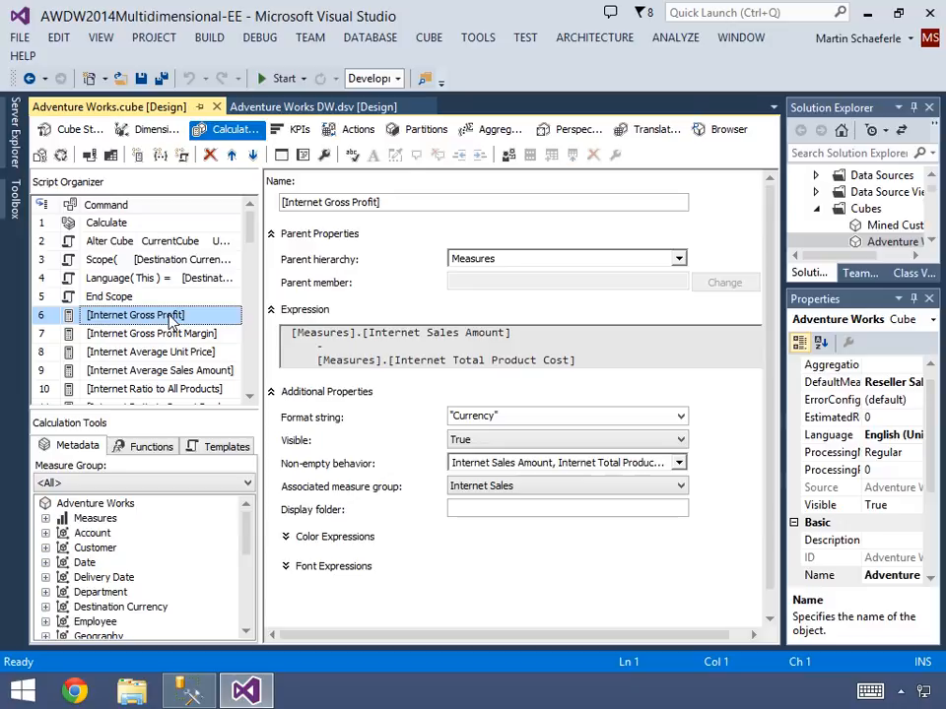
{"action": "left_click", "coordinate": [302, 156]}
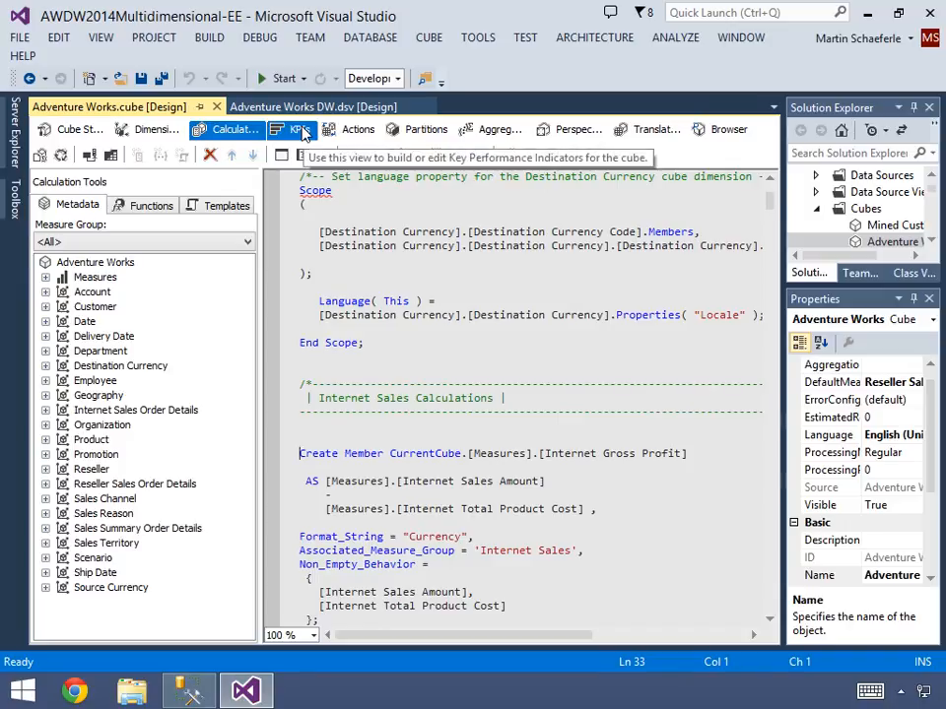
- View the cube's KPIs, actions, partitions, aggregations, perspectives and translations one after another
{"action": "left_click", "coordinate": [300, 131]}
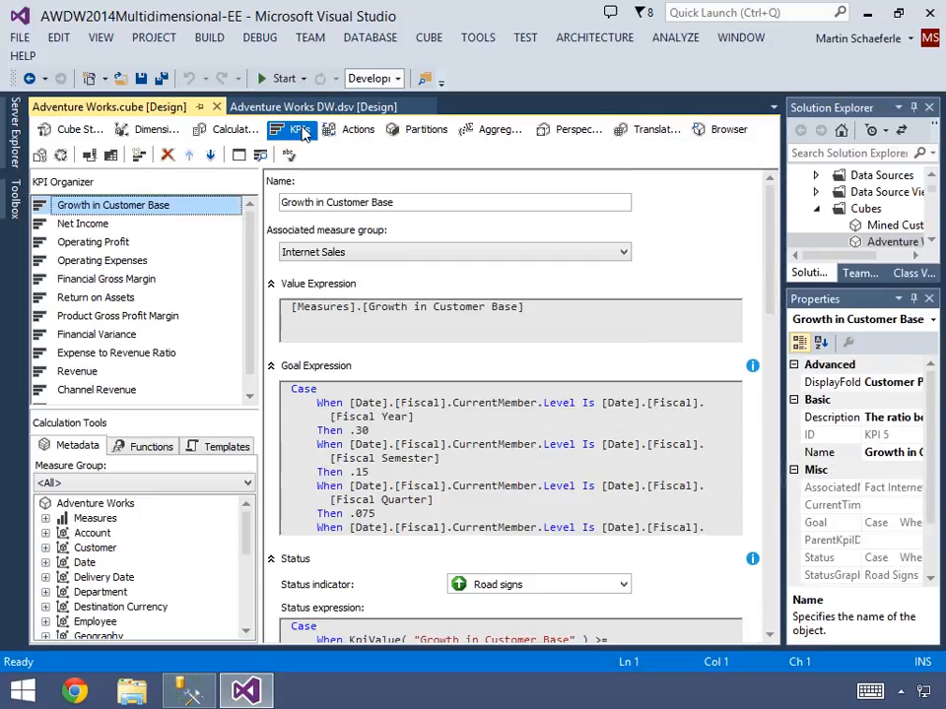
{"action": "left_click", "coordinate": [356, 131]}
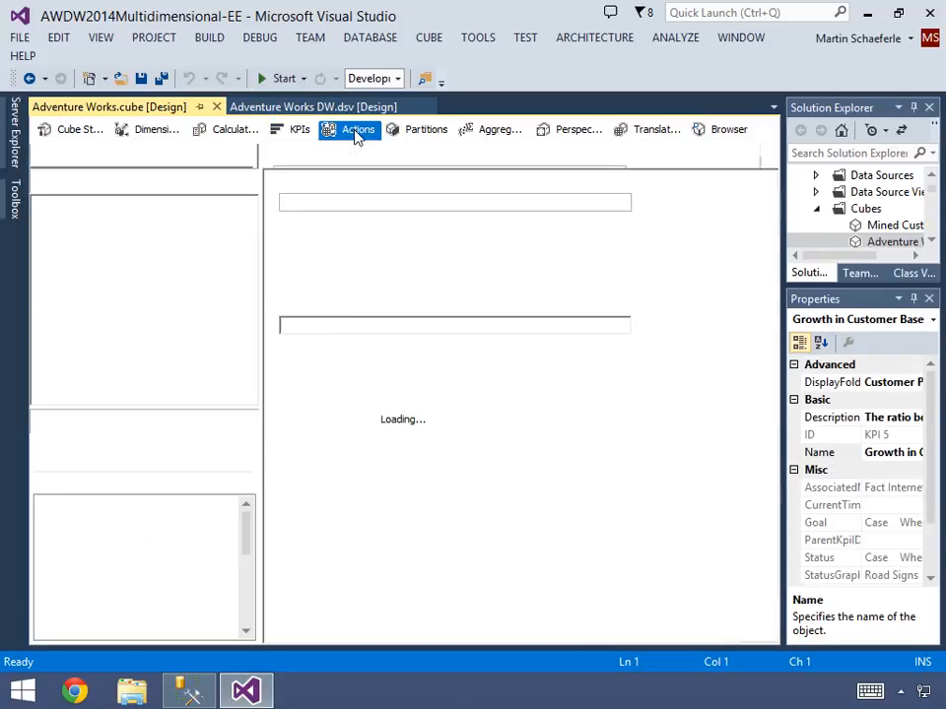
{"action": "left_click", "coordinate": [412, 135]}
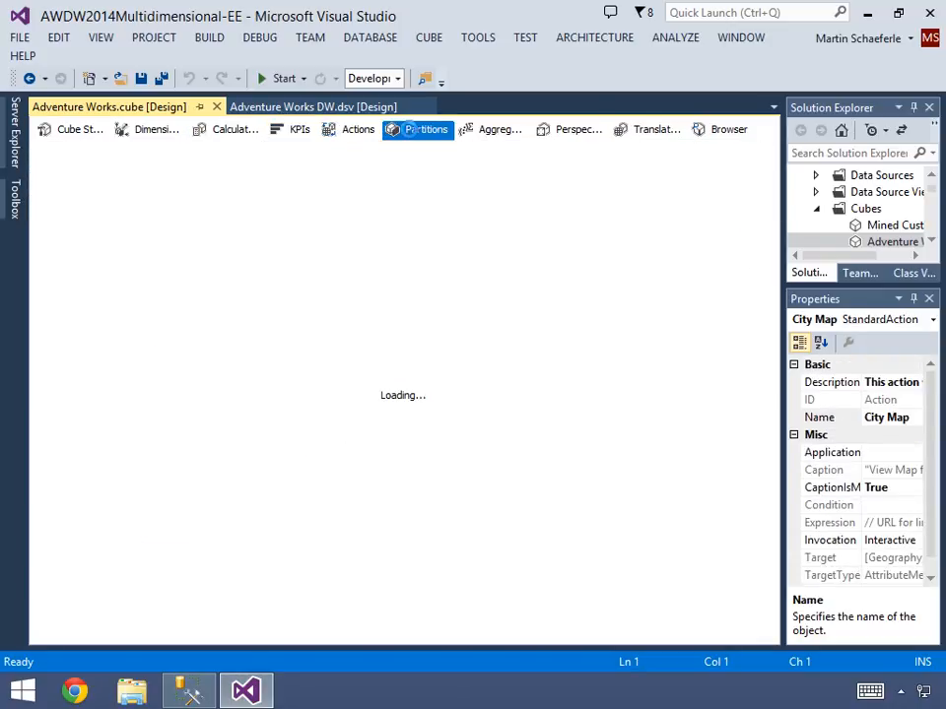
{"action": "left_click", "coordinate": [486, 133]}
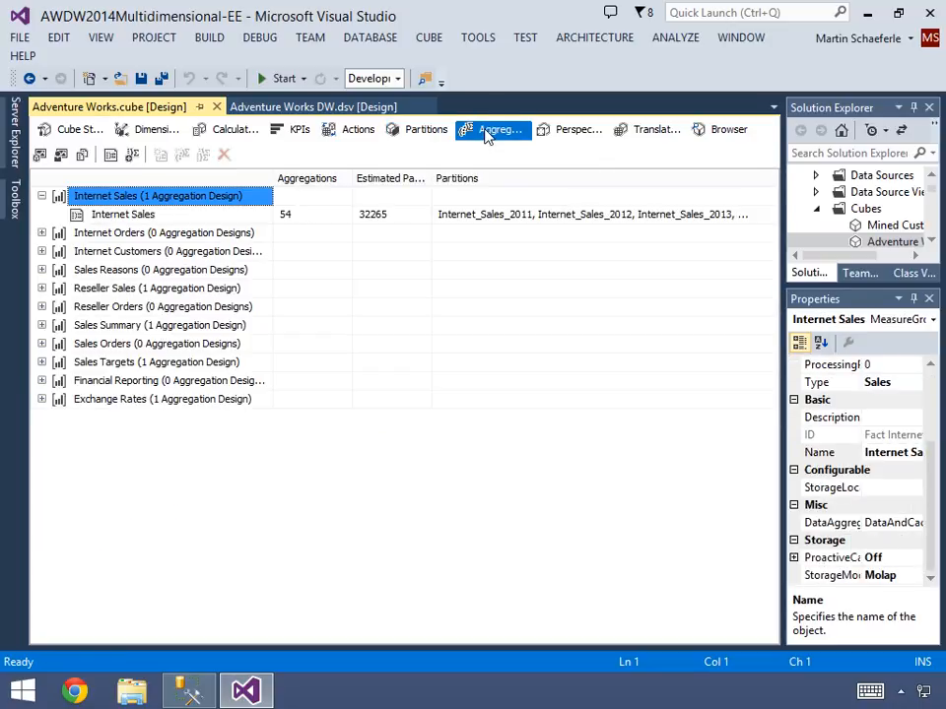
{"action": "left_click", "coordinate": [567, 138]}
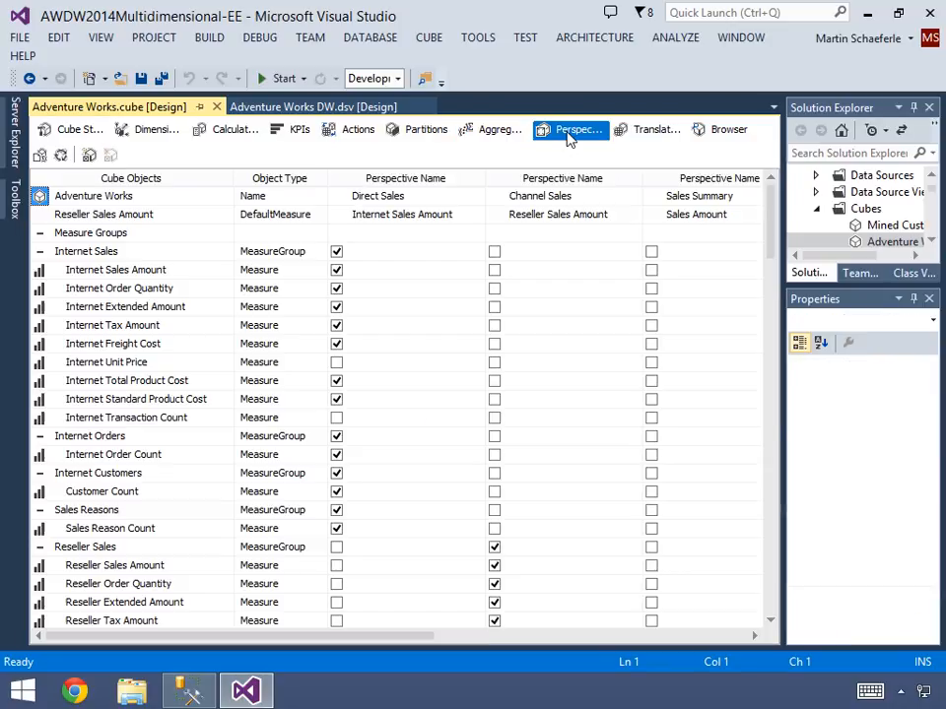
{"action": "left_click", "coordinate": [652, 136]}
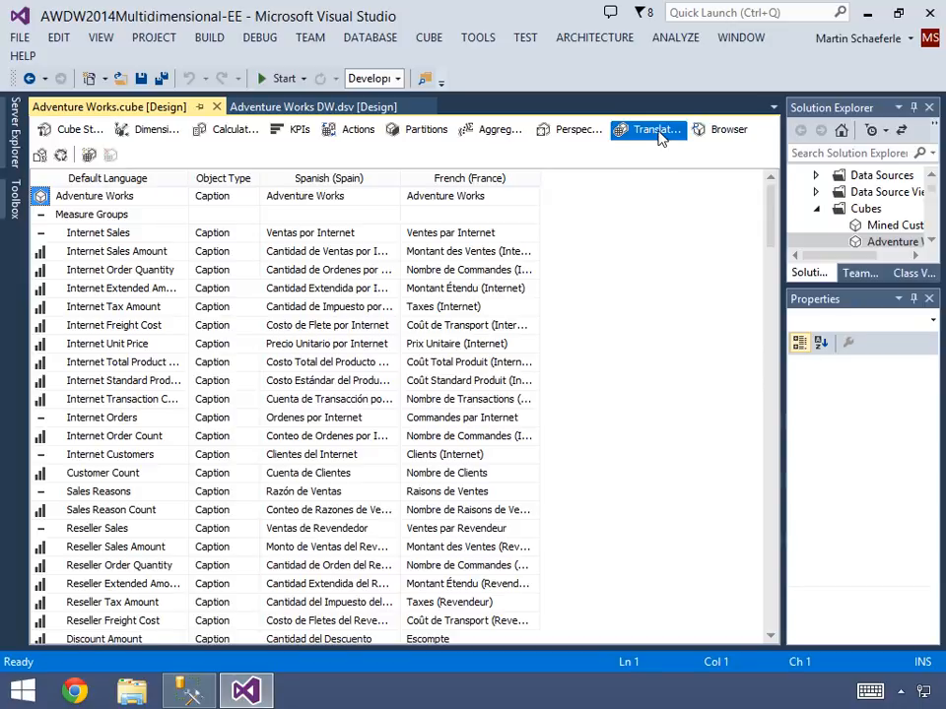
- Browse the cube, add the Sales Amount measure from Sales Summary to the query and widen its column
{"action": "left_click", "coordinate": [720, 133]}
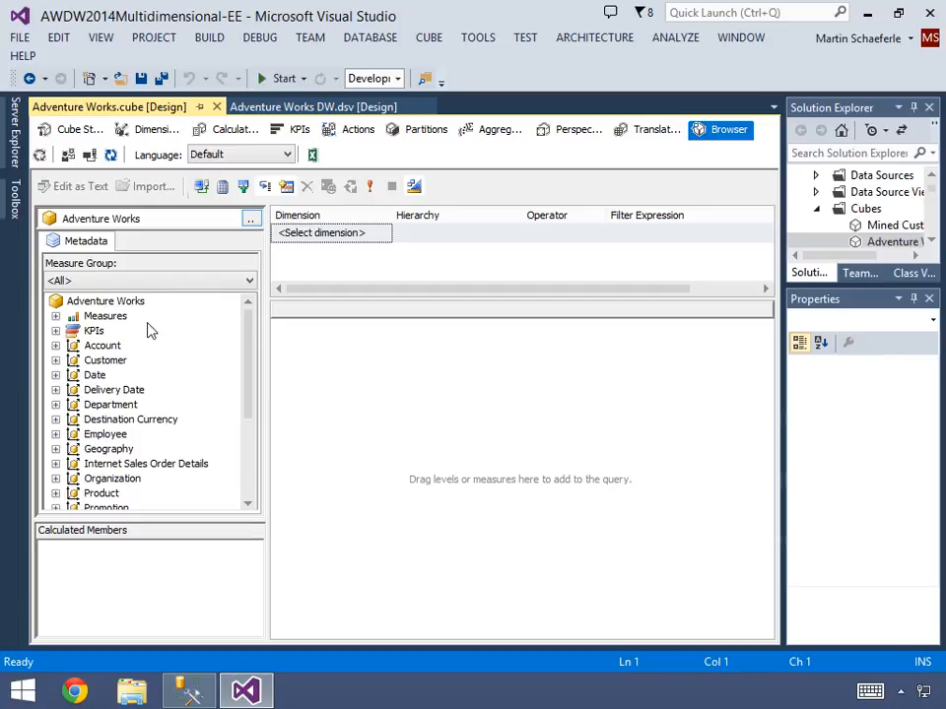
{"action": "left_click", "coordinate": [55, 316]}
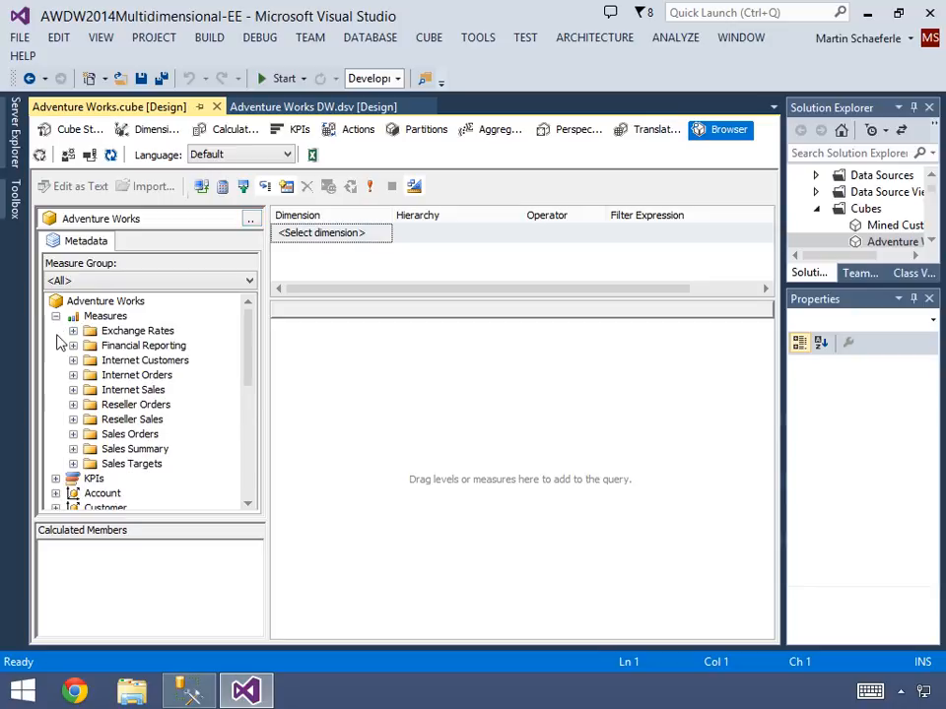
{"action": "left_click", "coordinate": [73, 449]}
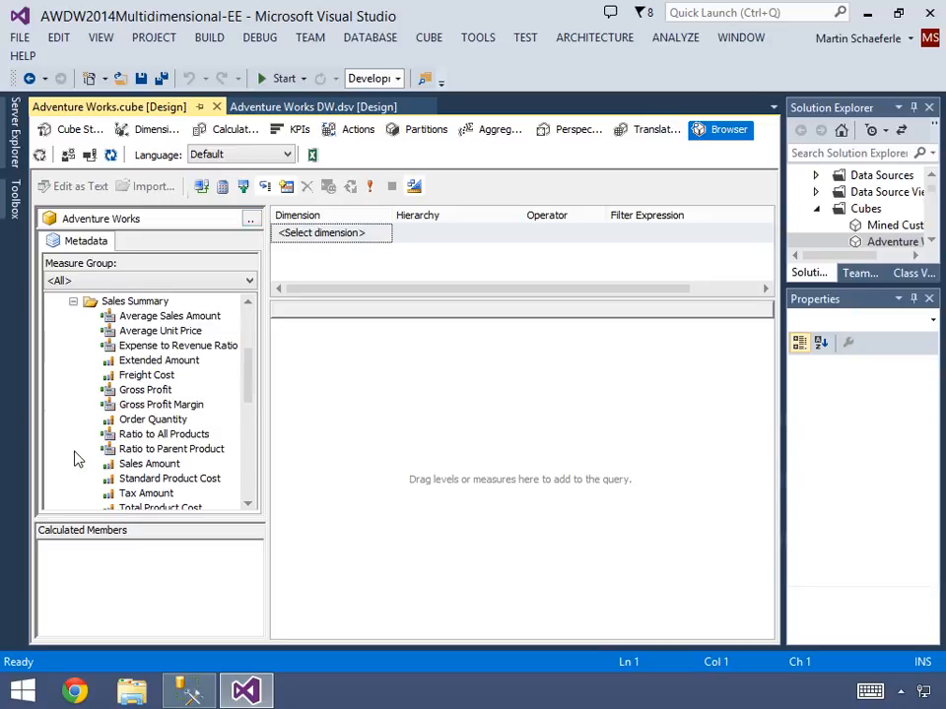
{"action": "left_click_drag", "start_coordinate": [148, 464], "coordinate": [346, 427]}
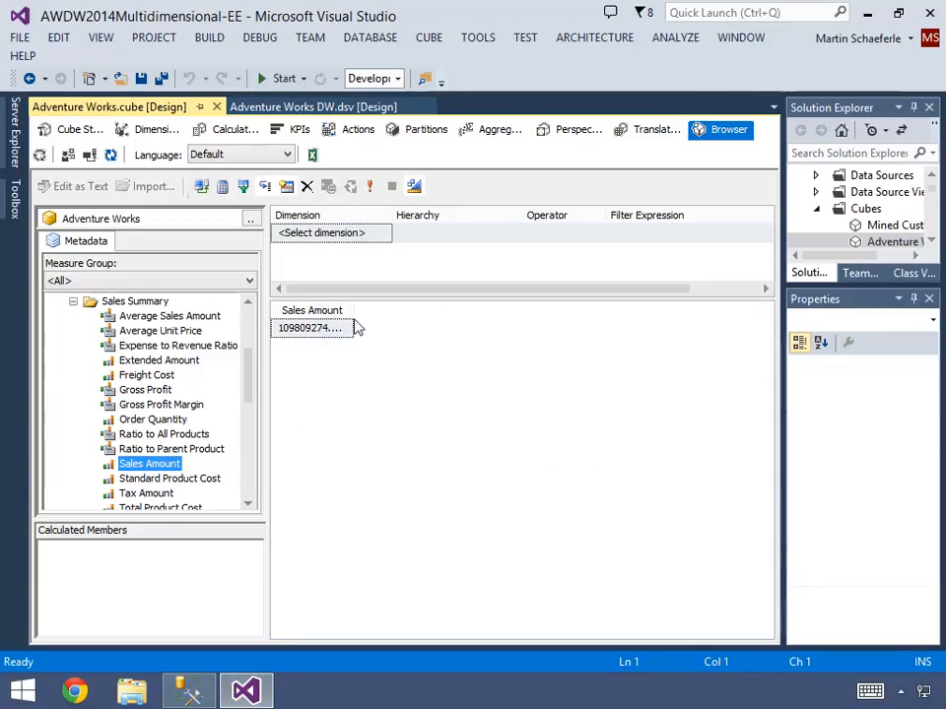
{"action": "left_click_drag", "start_coordinate": [353, 314], "coordinate": [390, 313]}
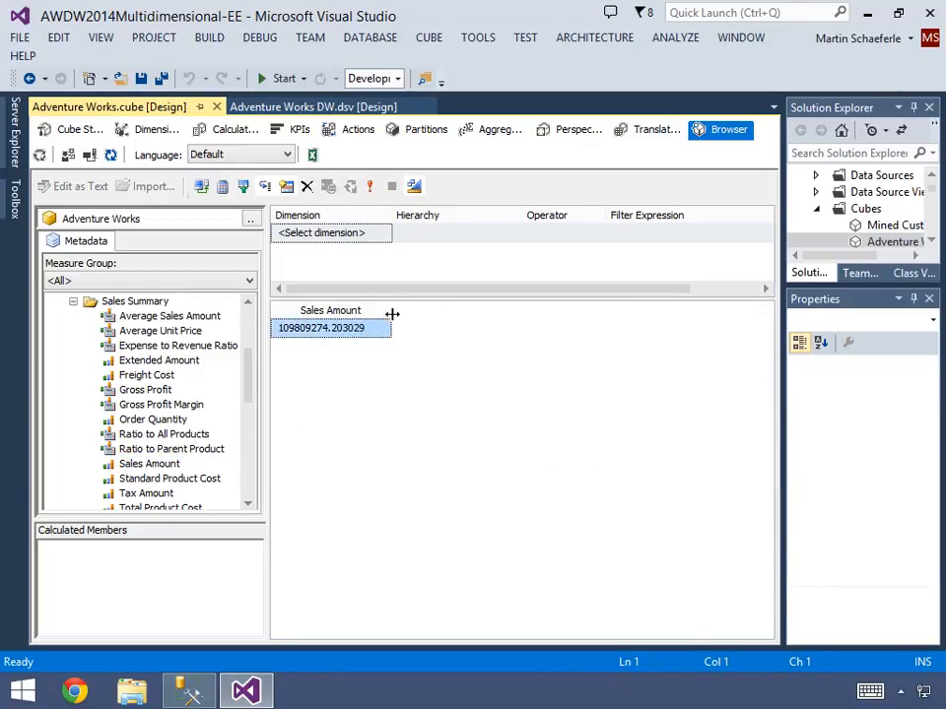
- Collapse the measures, add the Date.Calendar hierarchy to the browser query and select the first row's Sales Amount
{"action": "left_click", "coordinate": [73, 301]}
{"action": "scroll", "coordinate": [240, 313], "scroll_direction": "up", "scroll_amount": 3}
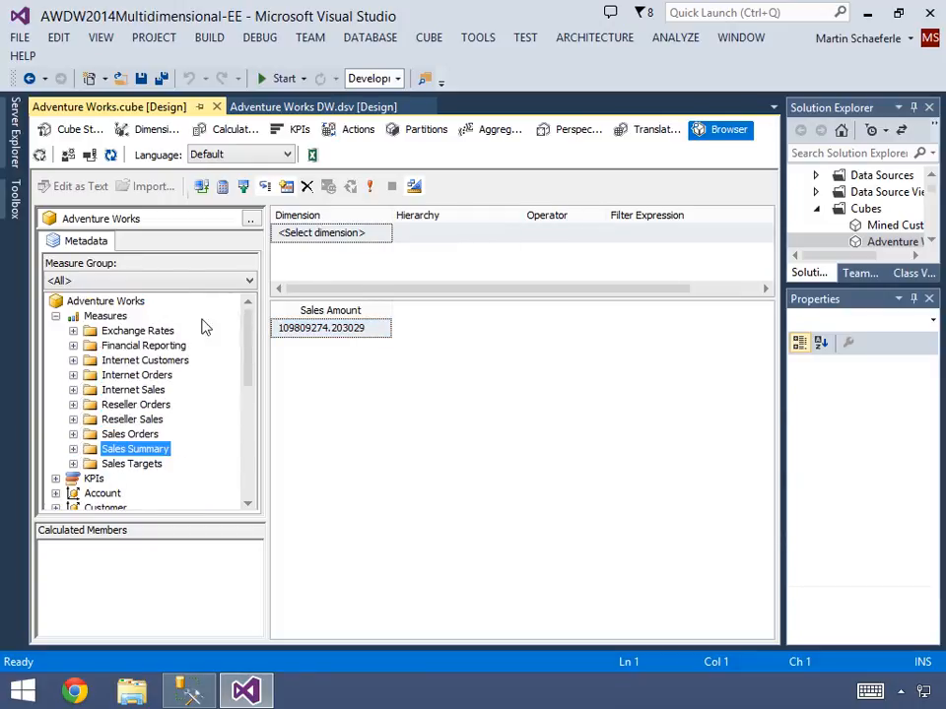
{"action": "left_click", "coordinate": [56, 316]}
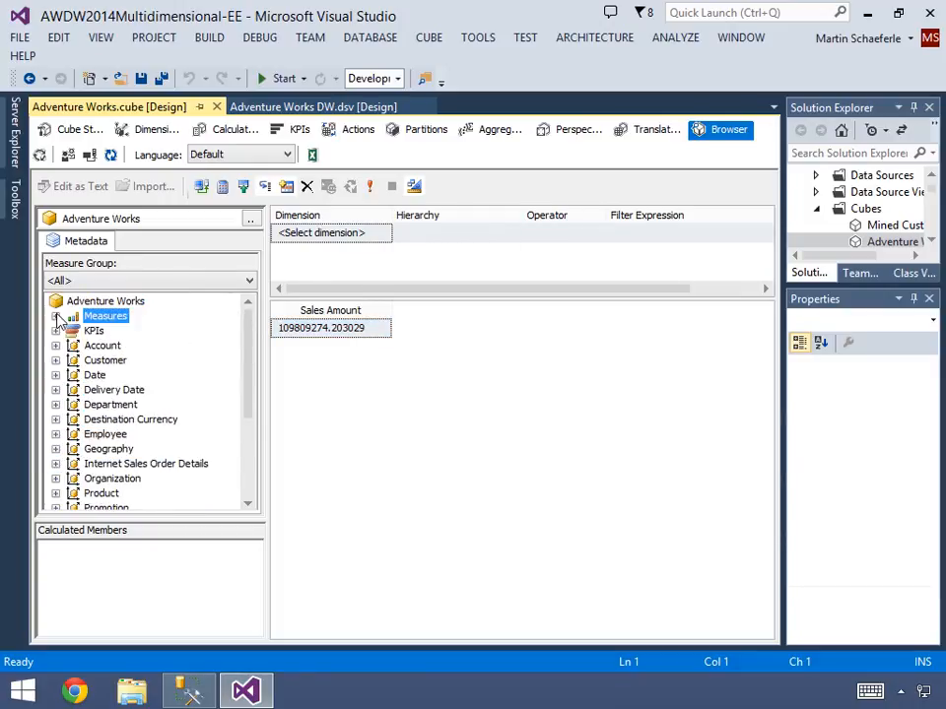
{"action": "left_click", "coordinate": [56, 375]}
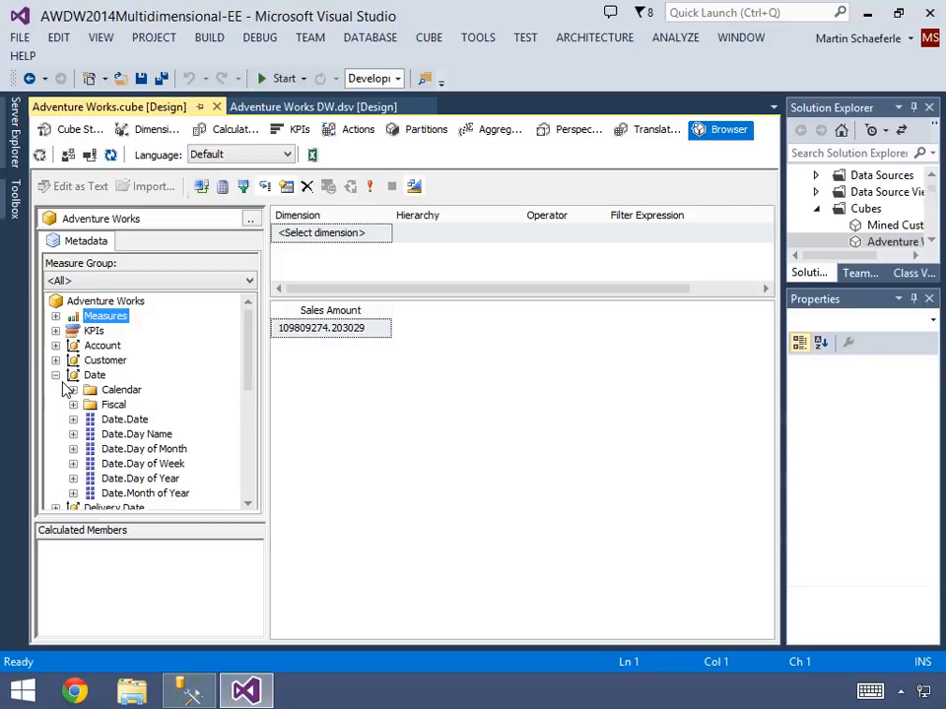
{"action": "left_click", "coordinate": [73, 391]}
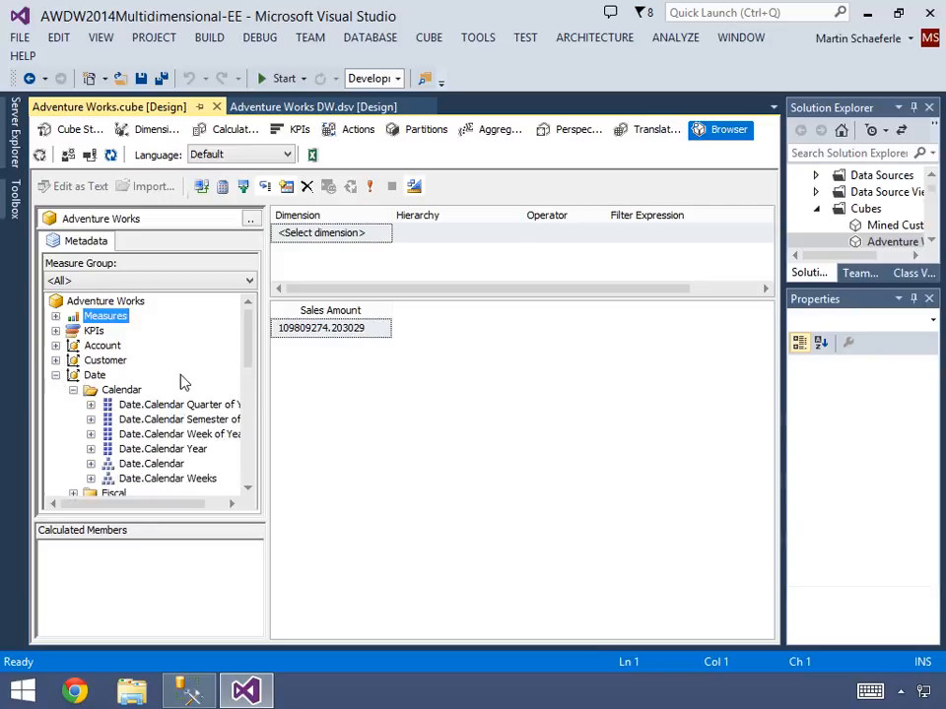
{"action": "left_click_drag", "start_coordinate": [151, 465], "coordinate": [286, 395]}
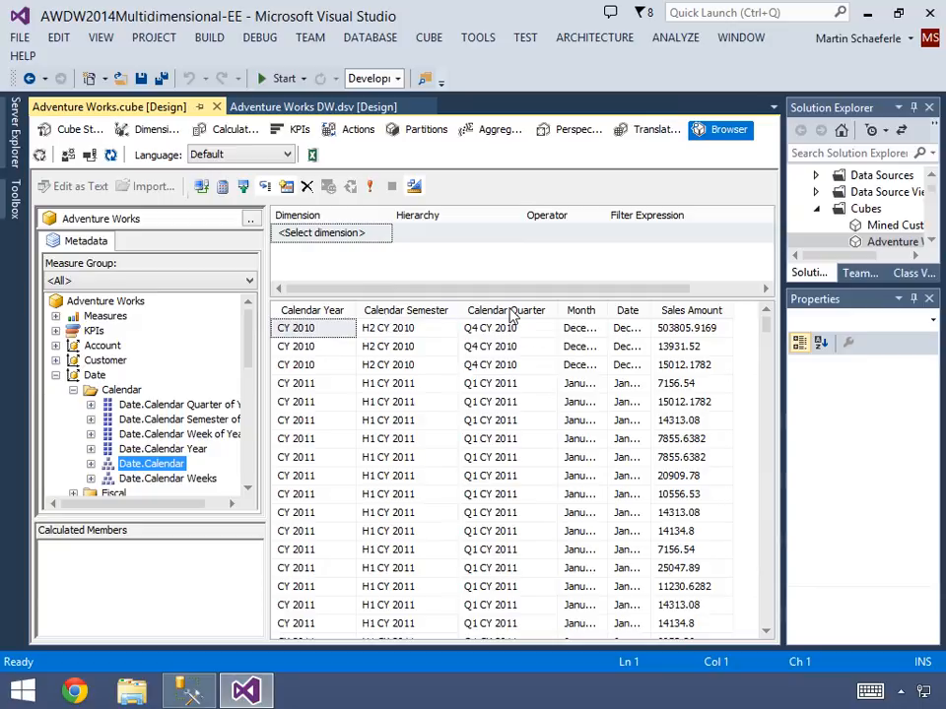
{"action": "left_click", "coordinate": [680, 332]}
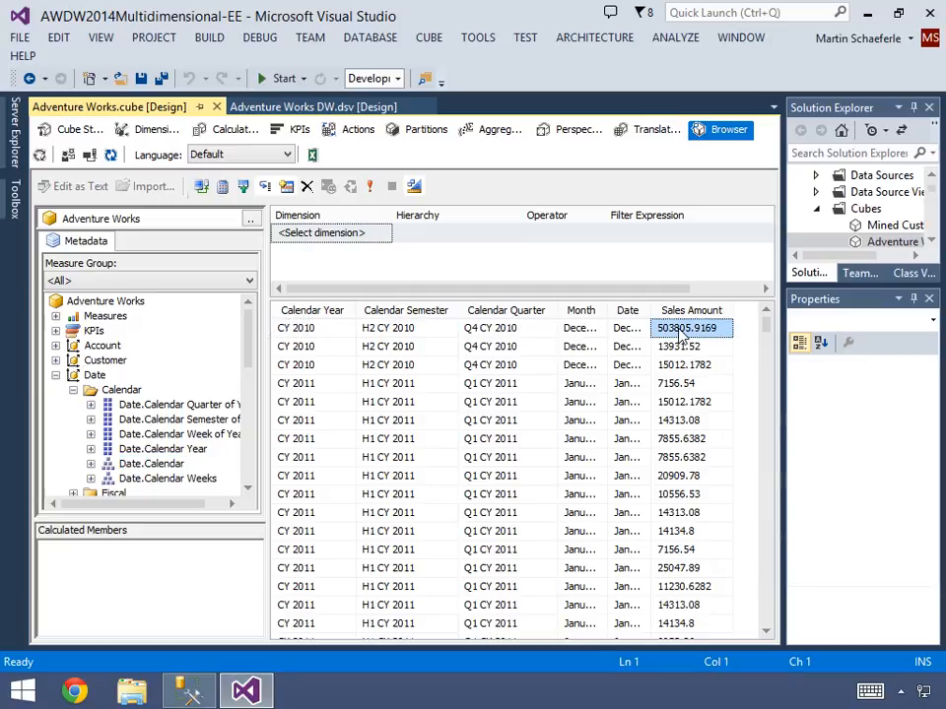
- Remove the Date, Month and Calendar Semester columns from the browser query and widen the Sales Amount column
{"action": "left_click_drag", "start_coordinate": [650, 311], "coordinate": [718, 311]}
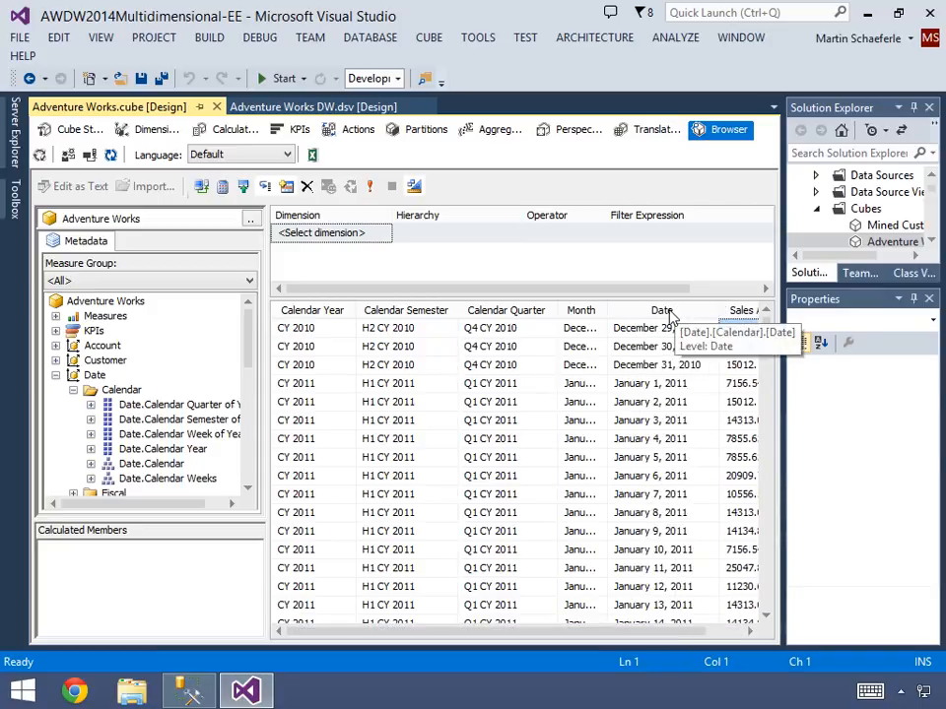
{"action": "left_click_drag", "start_coordinate": [669, 313], "coordinate": [197, 347]}
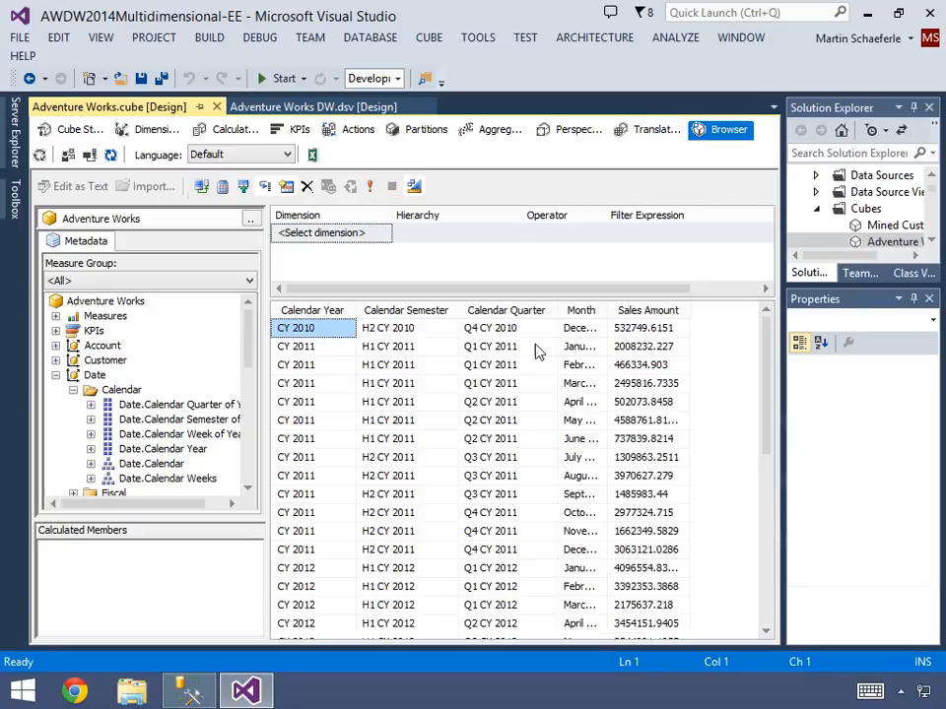
{"action": "left_click", "coordinate": [580, 331]}
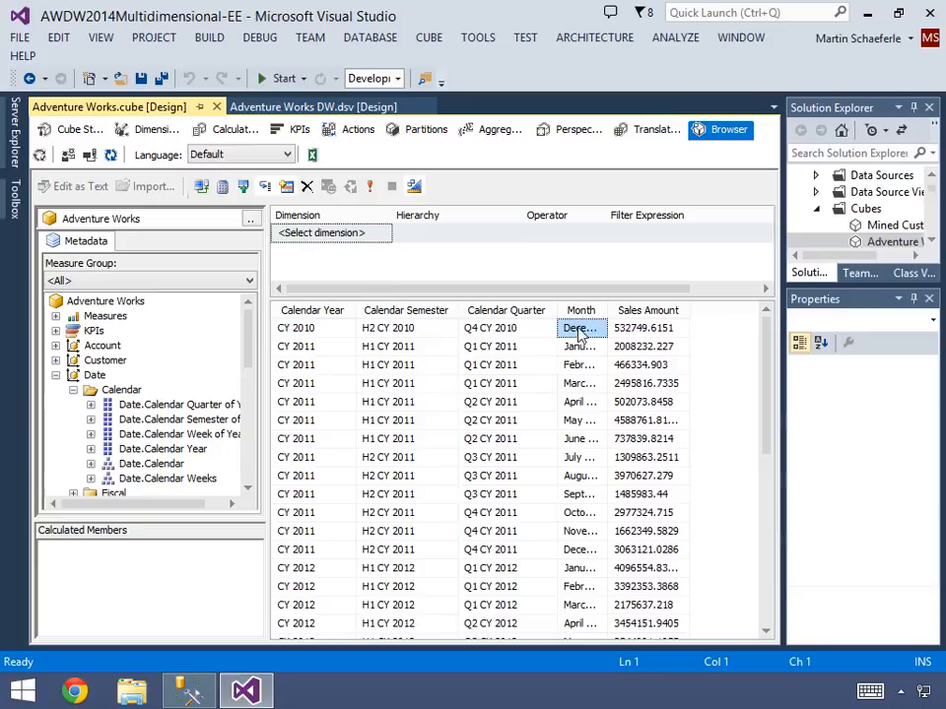
{"action": "left_click_drag", "start_coordinate": [582, 316], "coordinate": [206, 360]}
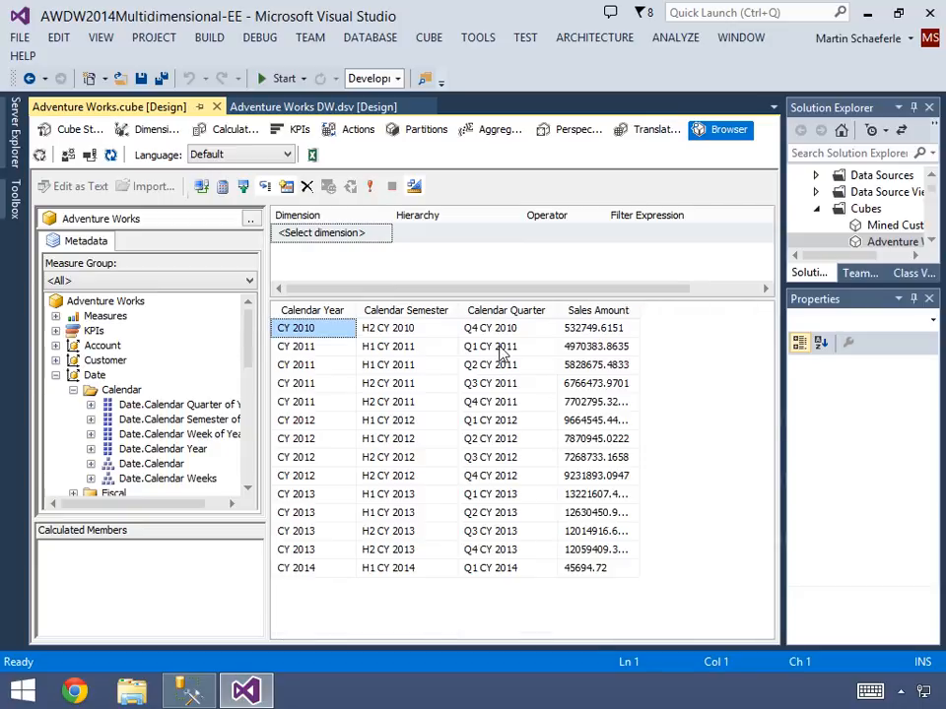
{"action": "left_click", "coordinate": [500, 331]}
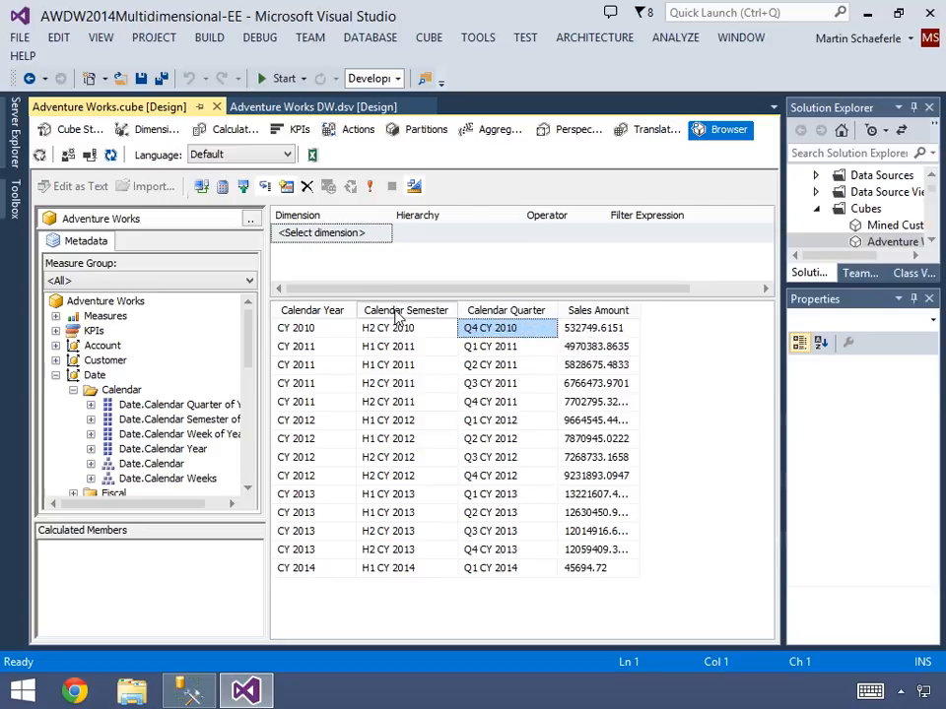
{"action": "left_click_drag", "start_coordinate": [396, 313], "coordinate": [207, 357]}
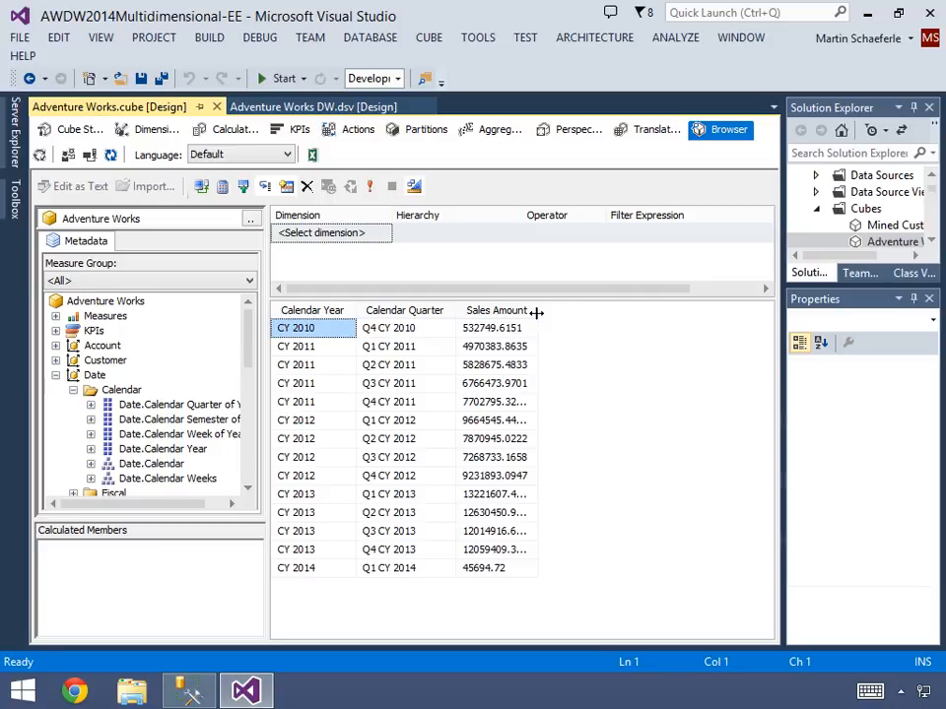
{"action": "double_click", "coordinate": [538, 311]}
{"action": "left_click_drag", "start_coordinate": [586, 313], "coordinate": [589, 313]}
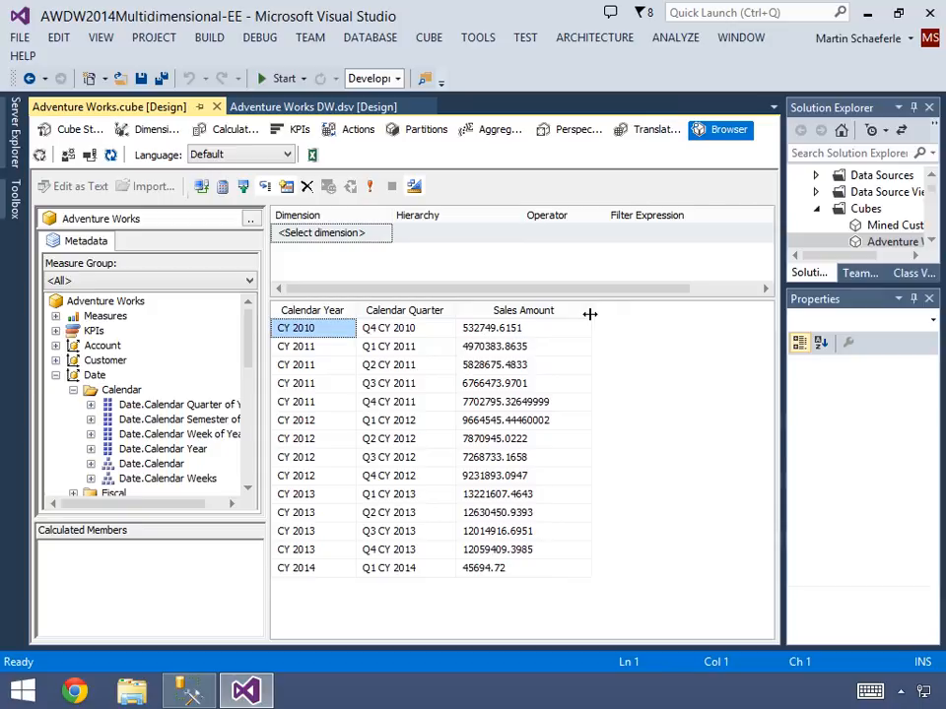
- Start a query filter on the Product dimension using its Product Categories hierarchy
{"action": "left_click", "coordinate": [350, 237]}
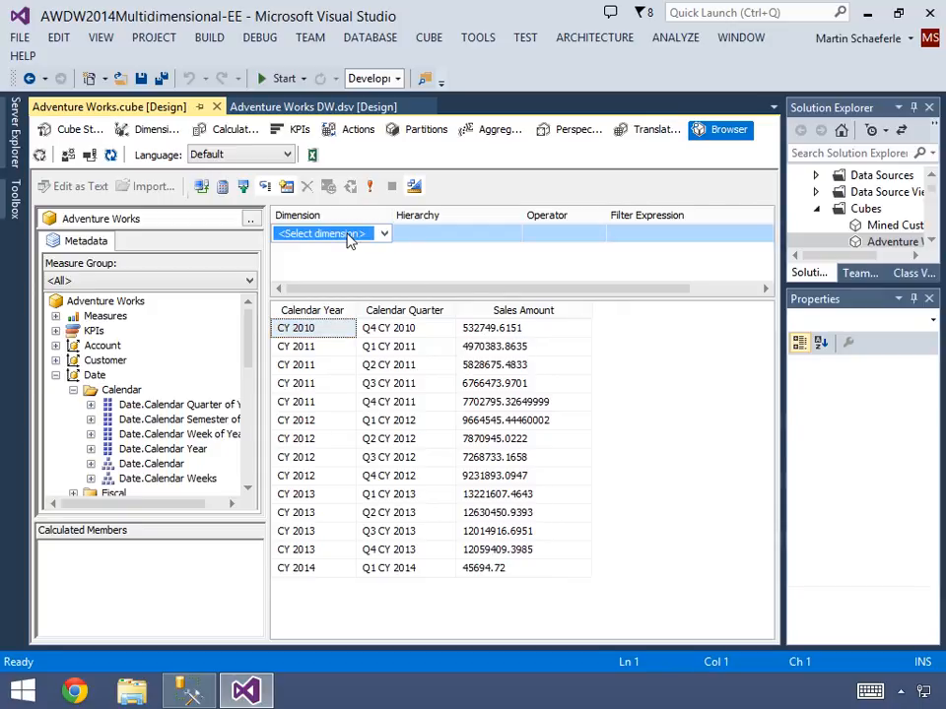
{"action": "left_click", "coordinate": [383, 233]}
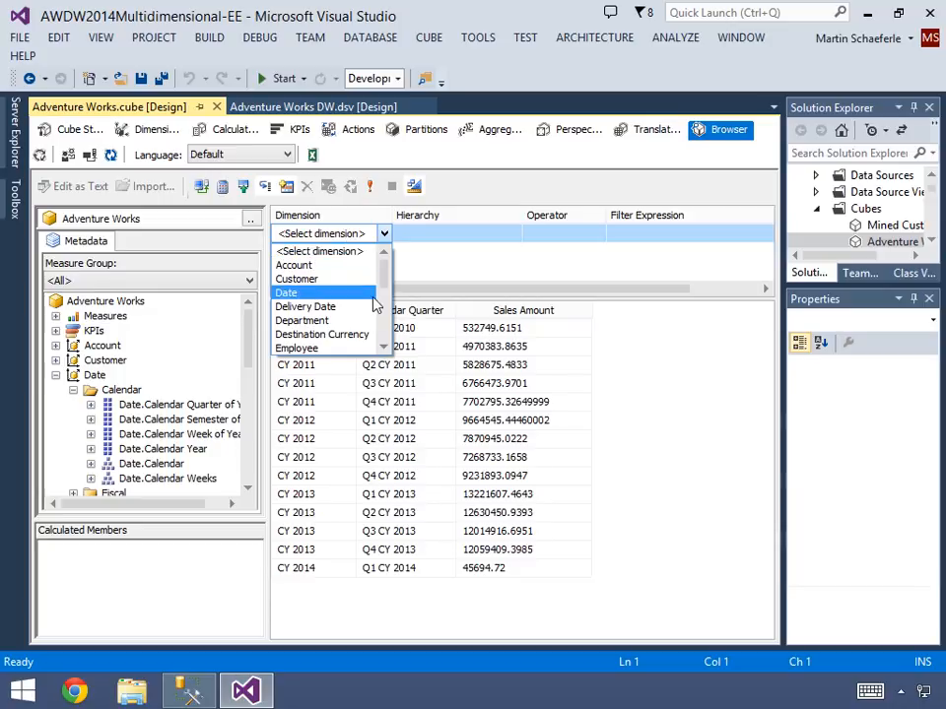
{"action": "scroll", "coordinate": [374, 303], "scroll_direction": "down", "scroll_amount": 3}
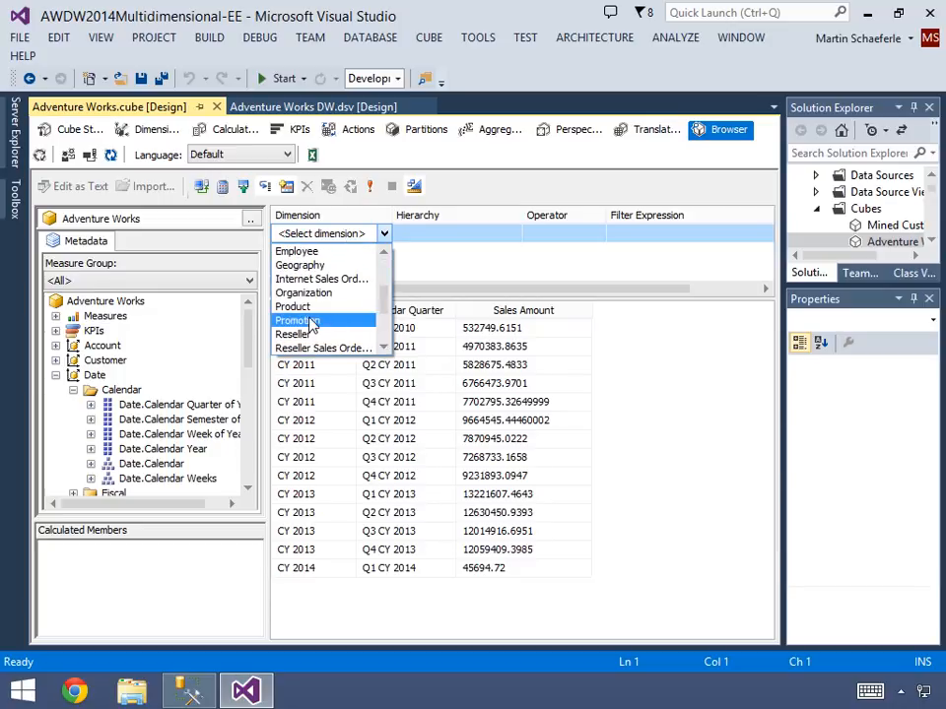
{"action": "left_click", "coordinate": [303, 306]}
{"action": "left_click", "coordinate": [446, 241]}
{"action": "scroll", "coordinate": [497, 337], "scroll_direction": "down", "scroll_amount": 5}
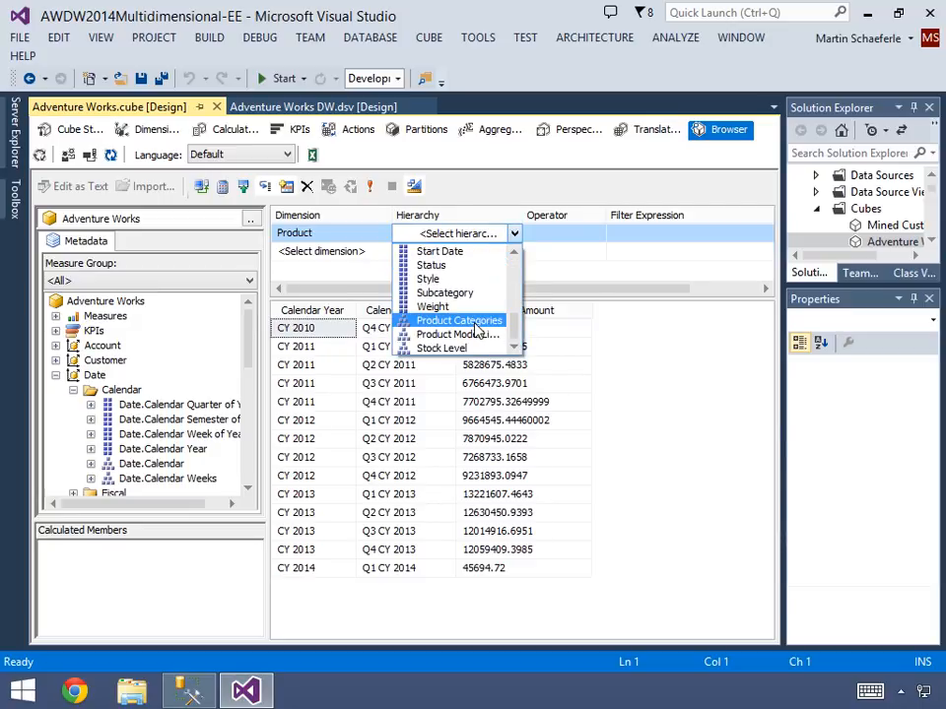
{"action": "left_click", "coordinate": [477, 321]}
- Complete the filter with the Equal operator and Bikes as its member, then widen the Sales Amount column
{"action": "left_click", "coordinate": [570, 238]}
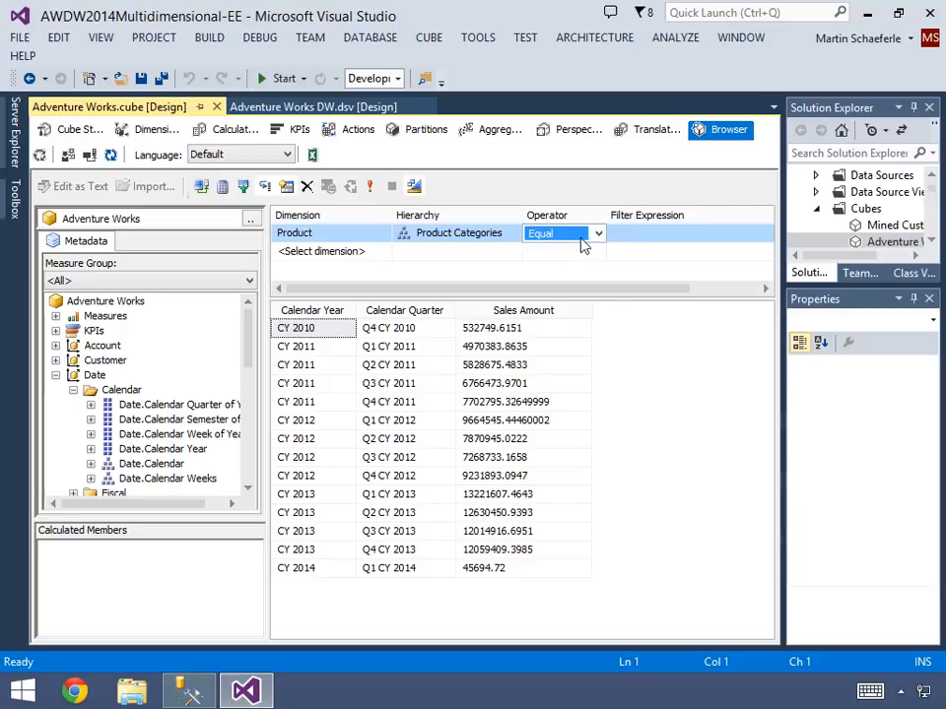
{"action": "left_click", "coordinate": [632, 239]}
{"action": "left_click", "coordinate": [630, 236]}
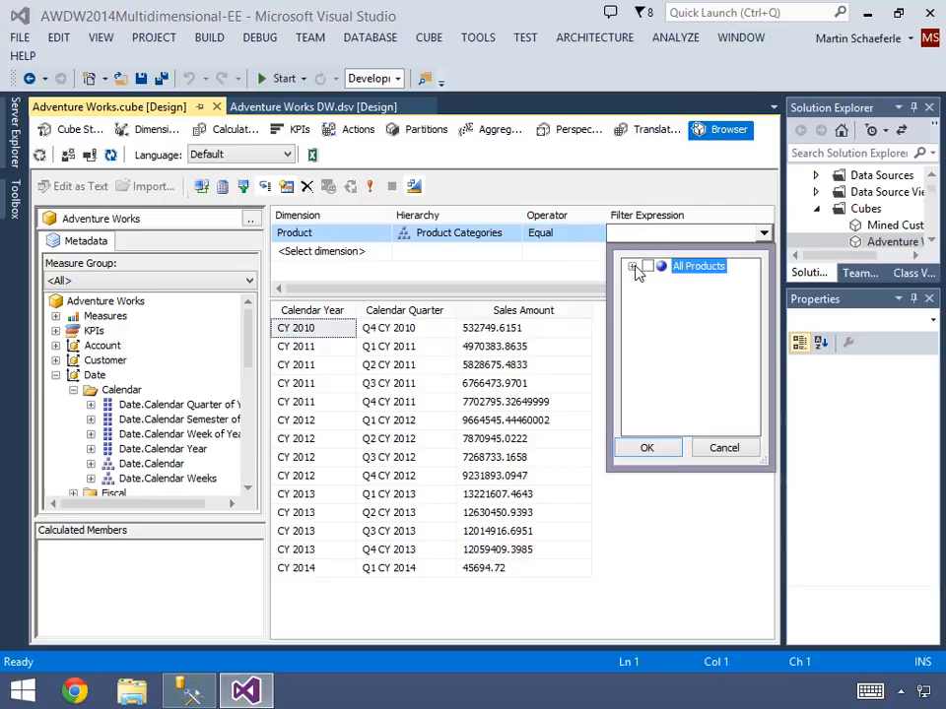
{"action": "left_click", "coordinate": [632, 265]}
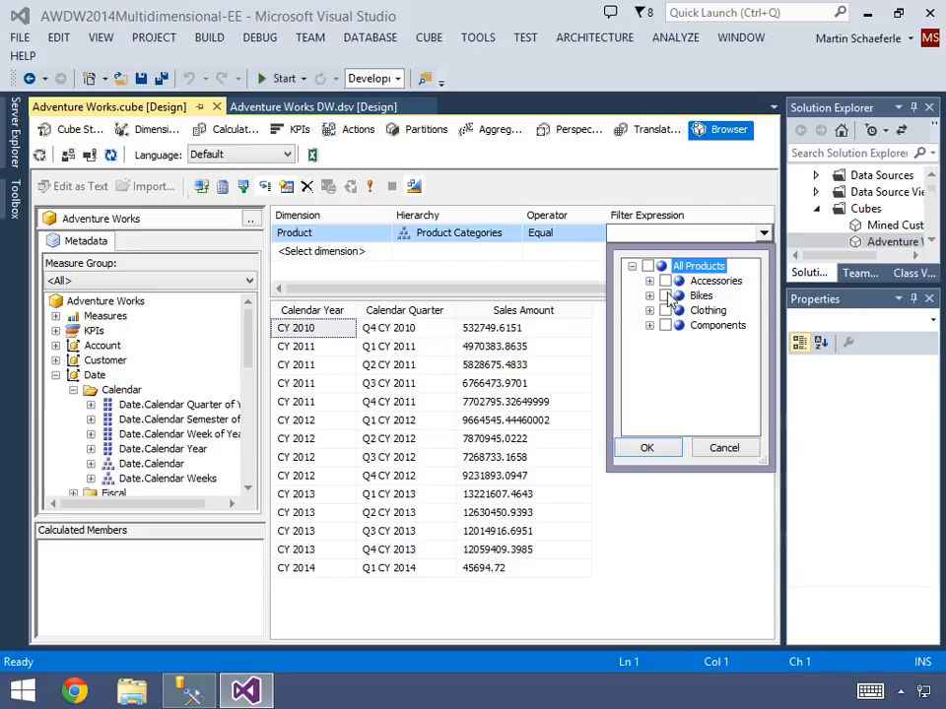
{"action": "left_click", "coordinate": [666, 297]}
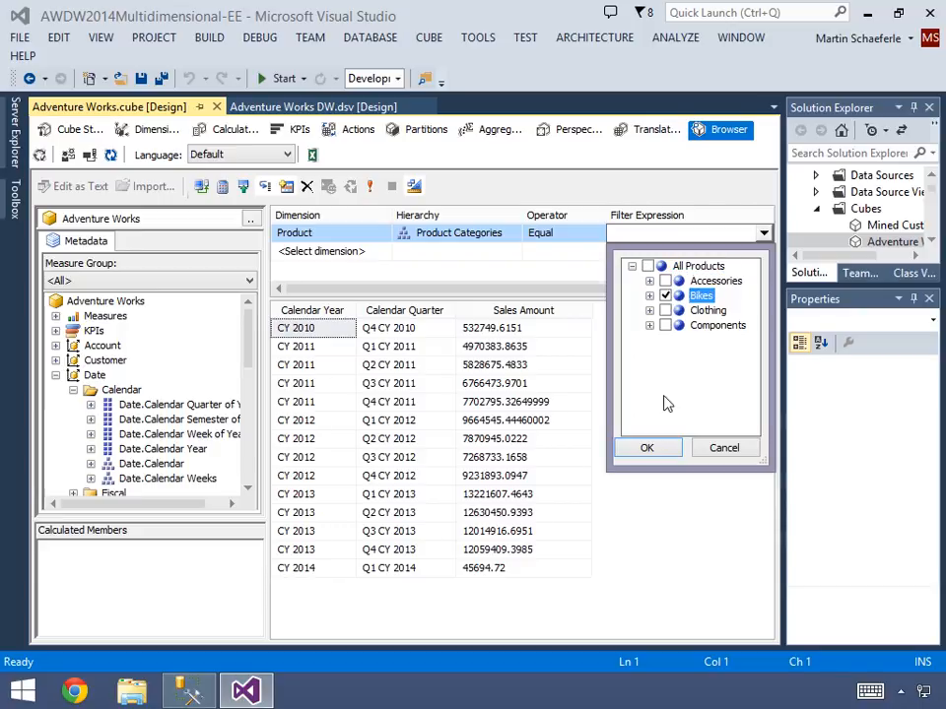
{"action": "left_click", "coordinate": [648, 448]}
{"action": "left_click", "coordinate": [635, 266]}
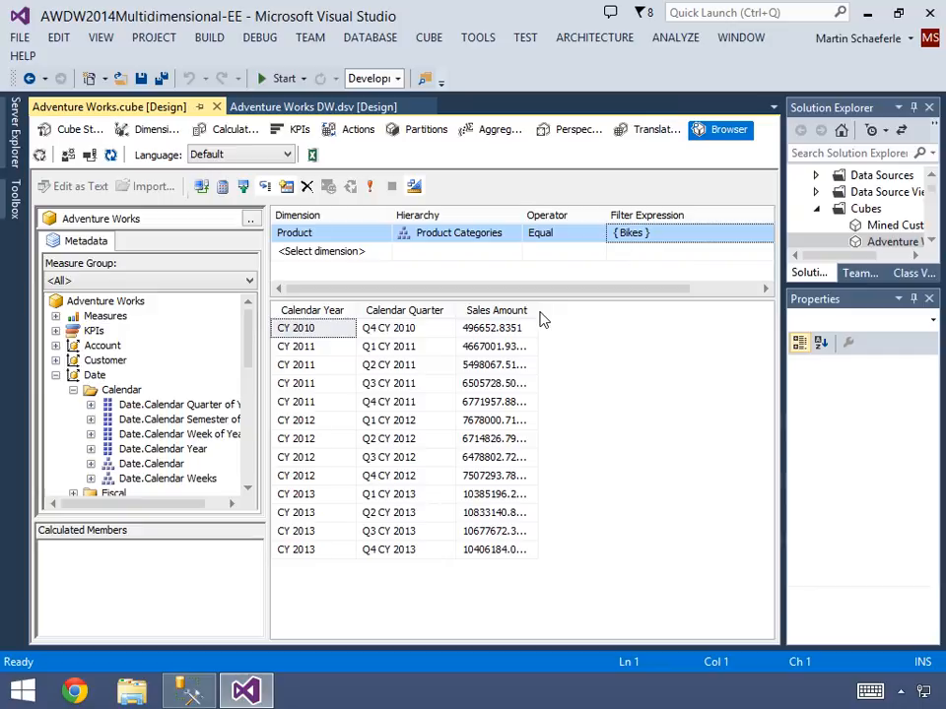
{"action": "left_click_drag", "start_coordinate": [538, 310], "coordinate": [576, 312]}
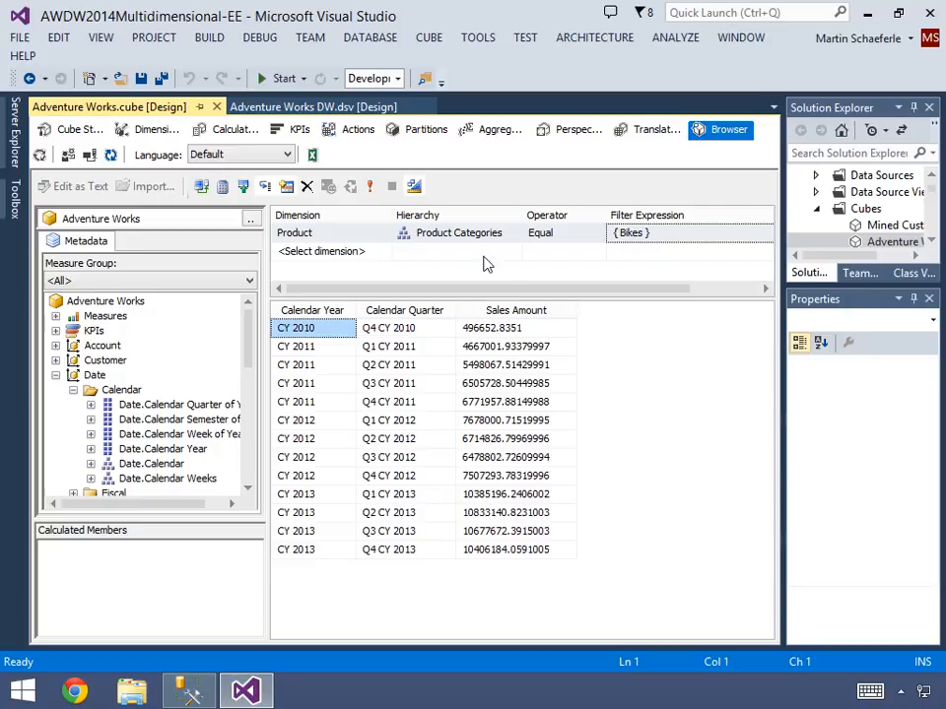
- Analyze the cube in Excel using the Sales Summary perspective and enable the blocked data connection
{"action": "left_click", "coordinate": [311, 155]}
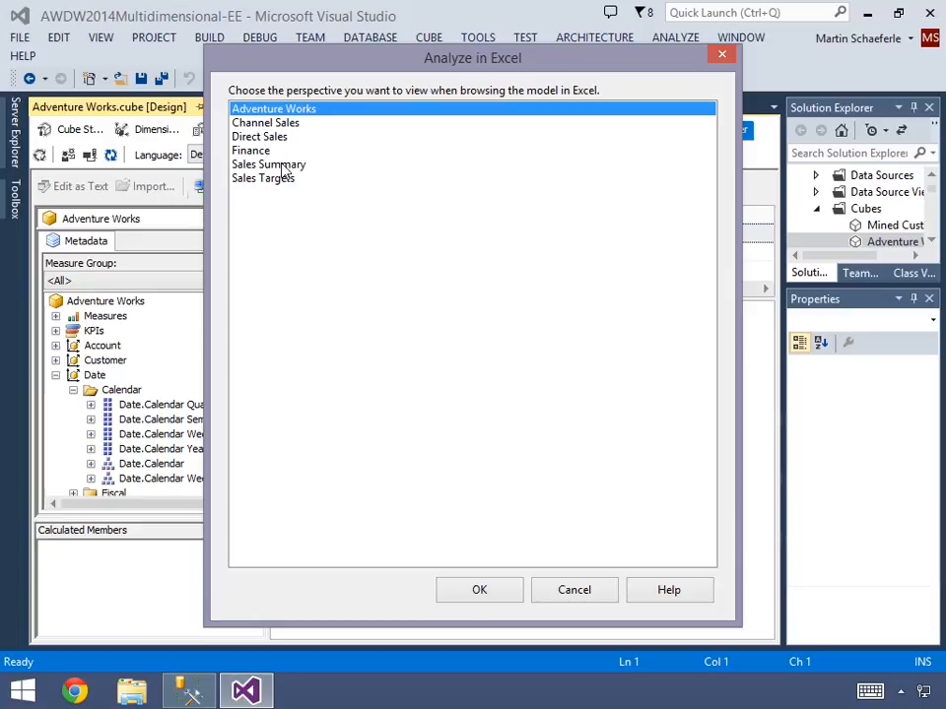
{"action": "left_click", "coordinate": [282, 165]}
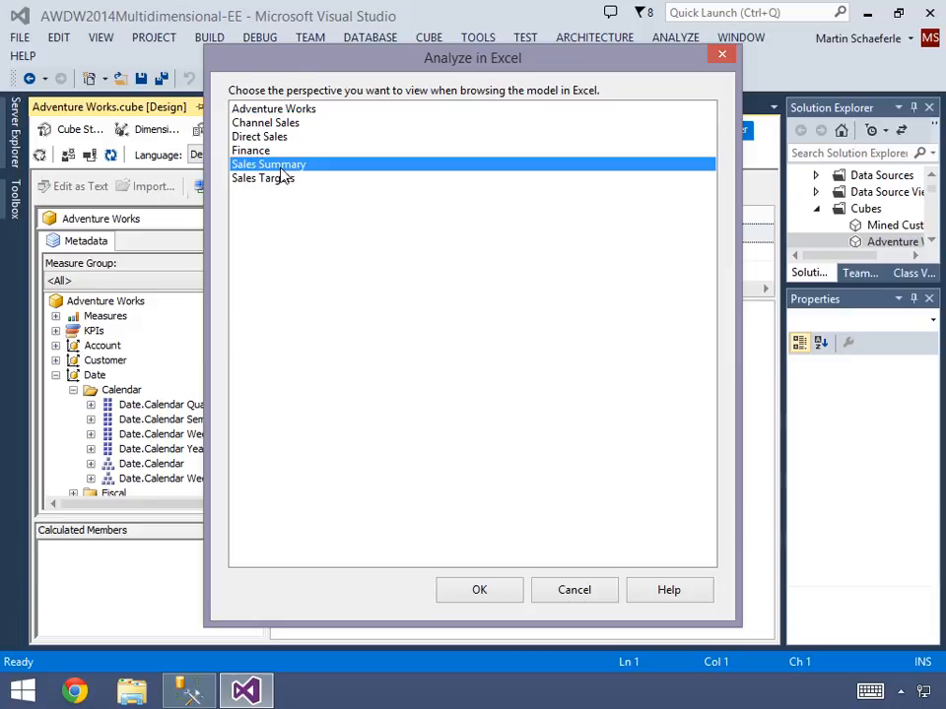
{"action": "left_click", "coordinate": [482, 590]}
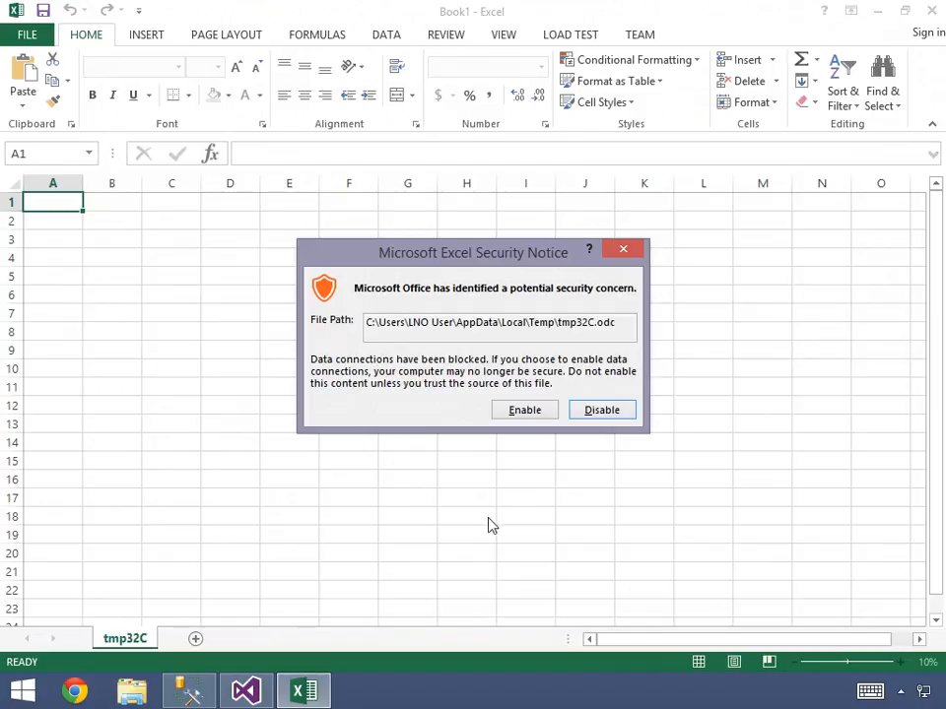
{"action": "left_click", "coordinate": [525, 410]}
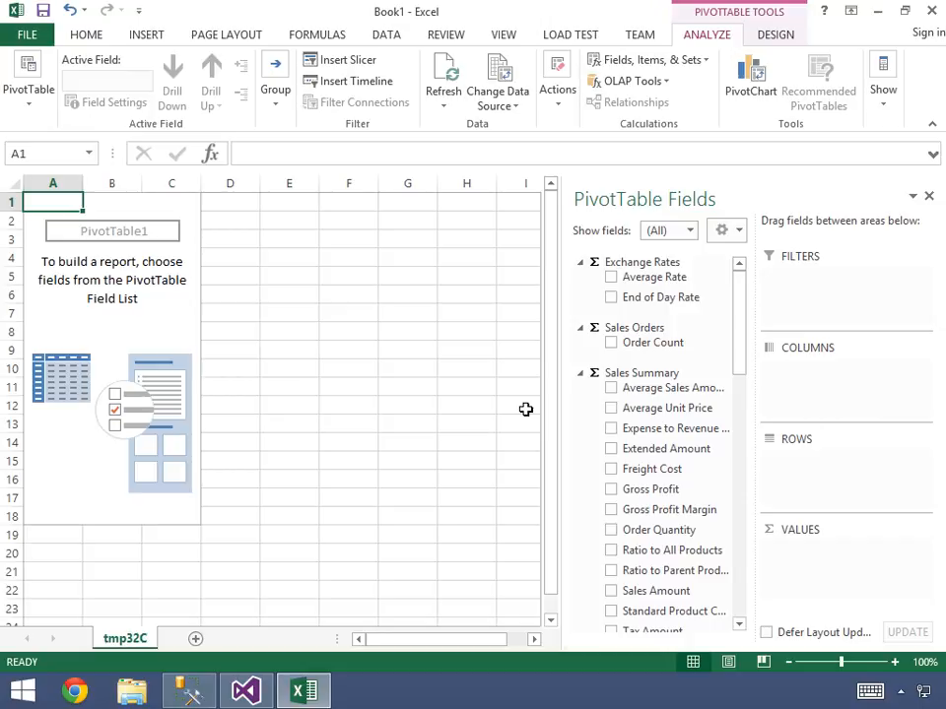
- Collapse the Exchange Rates, Sales Orders and Sales Summary measure groups in the PivotTable field list
{"action": "left_click", "coordinate": [581, 268]}
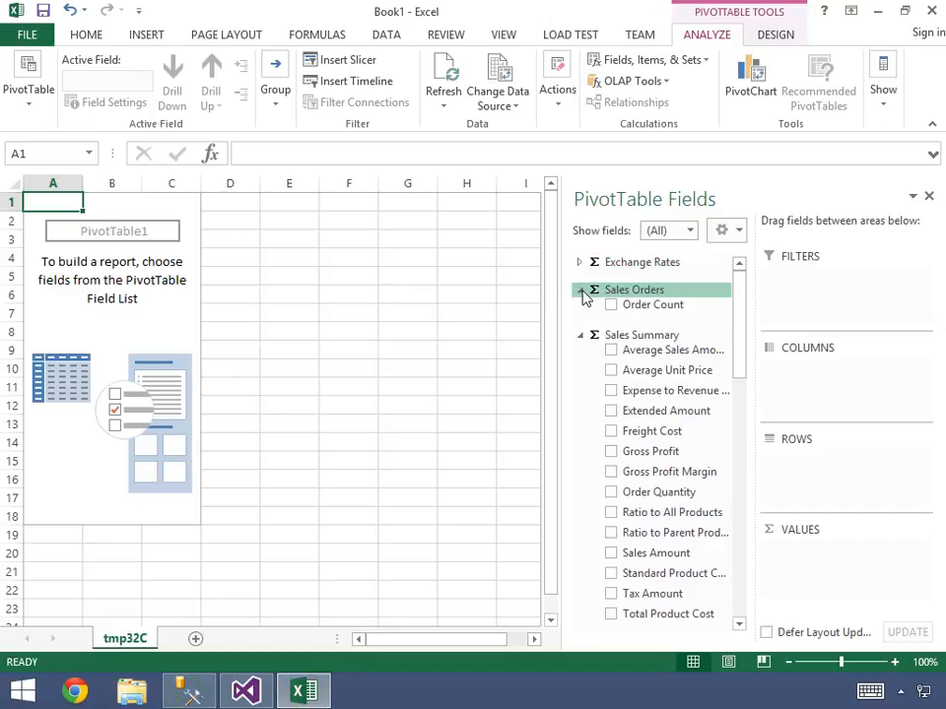
{"action": "left_click", "coordinate": [582, 293]}
{"action": "left_click", "coordinate": [580, 319]}
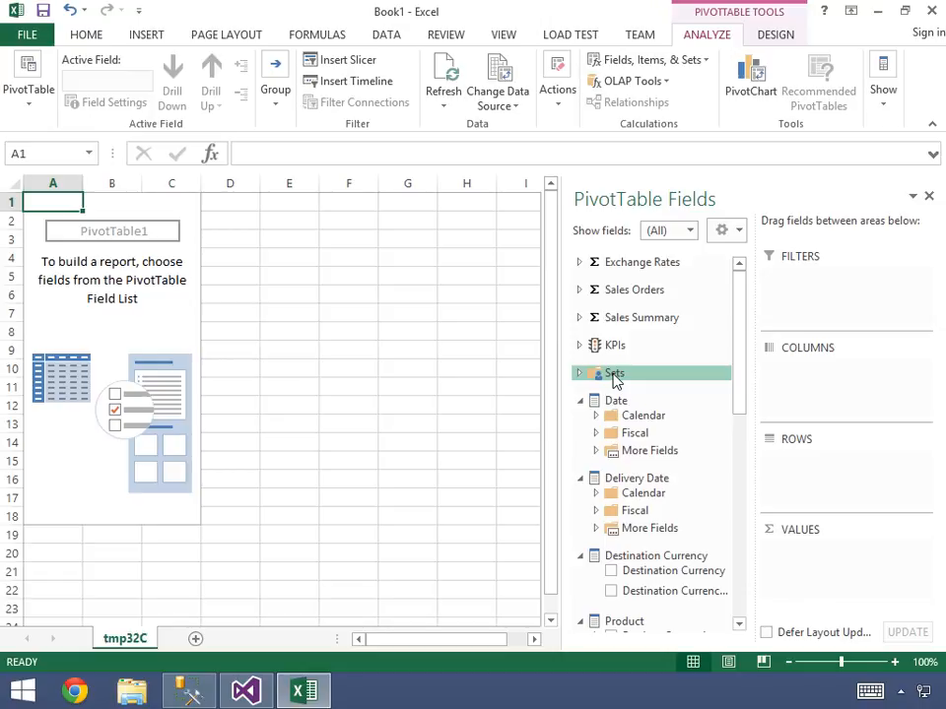
- View the named sets available in the PivotTable field list and collapse them again
{"action": "left_click", "coordinate": [584, 374]}
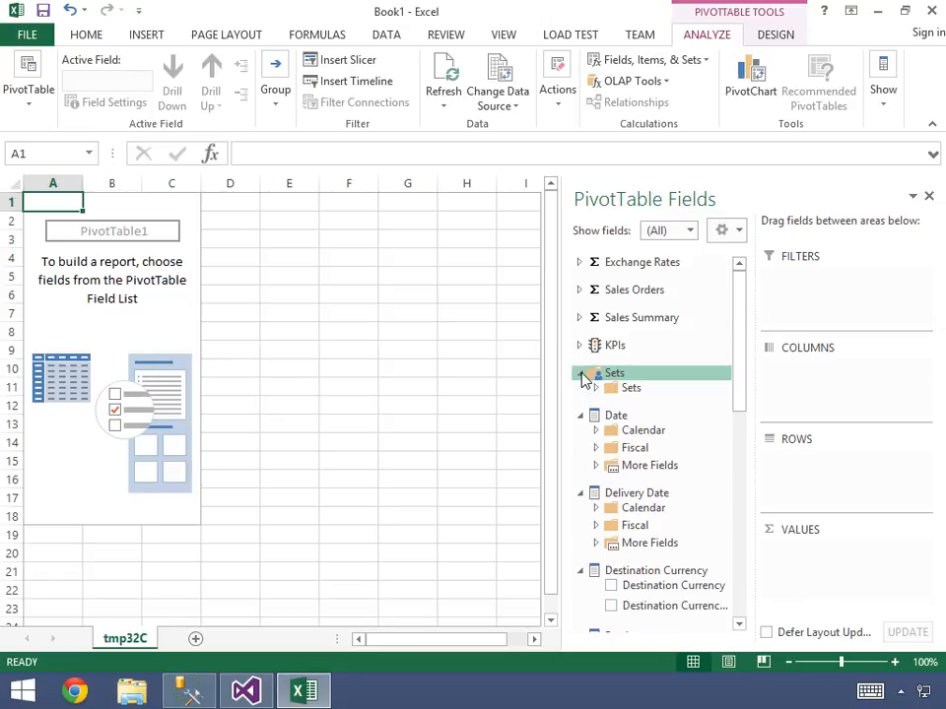
{"action": "left_click", "coordinate": [594, 386]}
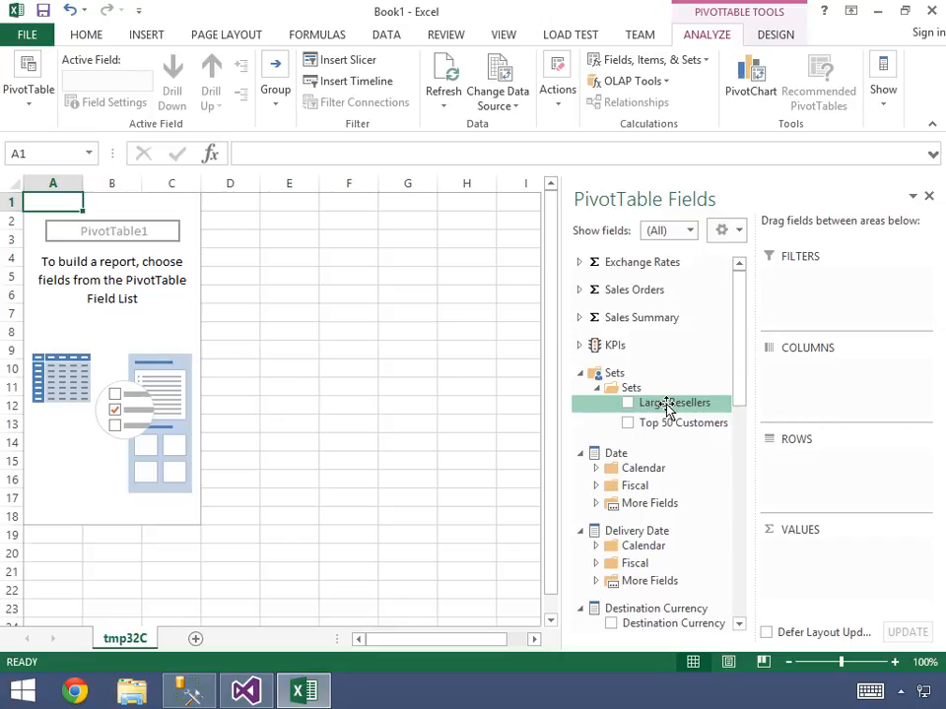
{"action": "left_click", "coordinate": [581, 374]}
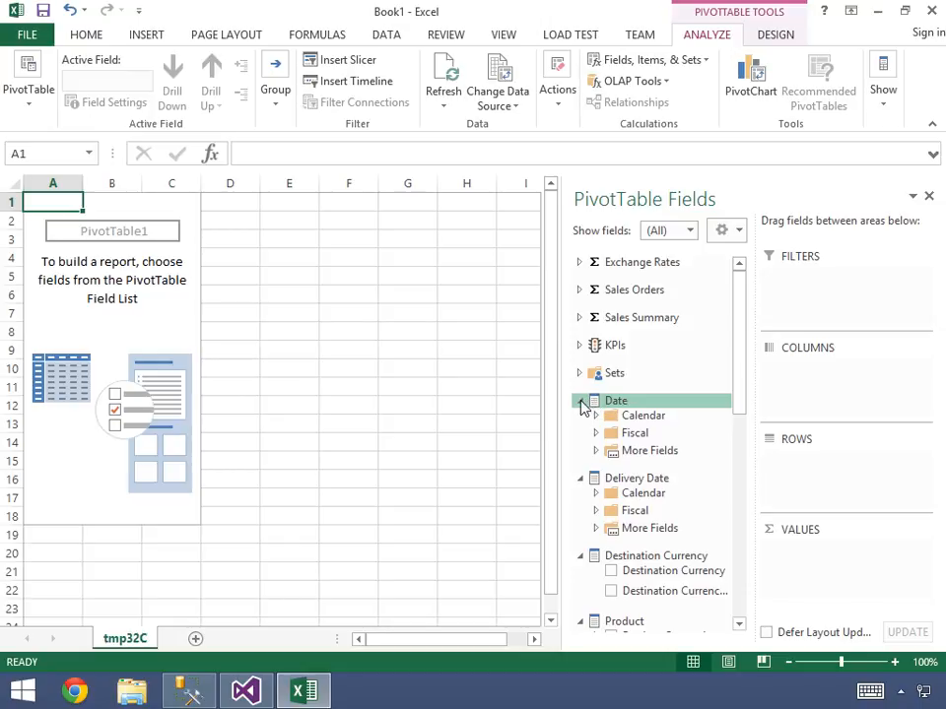
- Collapse the Date, Delivery Date and Destination Currency dimensions and add the Product Categories hierarchy to the PivotTable rows
{"action": "left_click", "coordinate": [581, 402]}
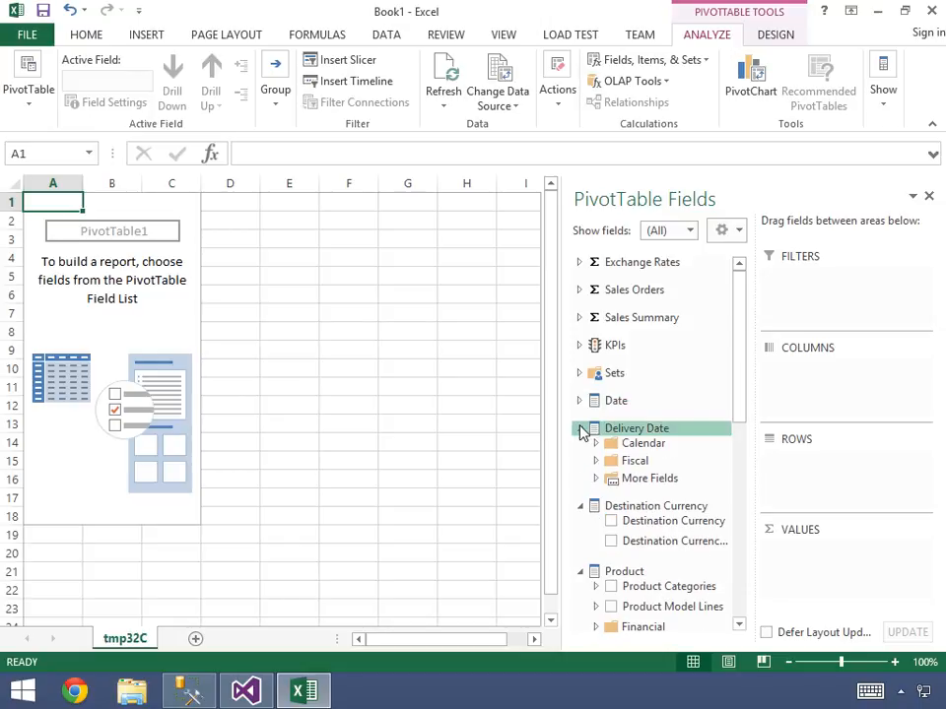
{"action": "left_click", "coordinate": [580, 429]}
{"action": "left_click", "coordinate": [580, 455]}
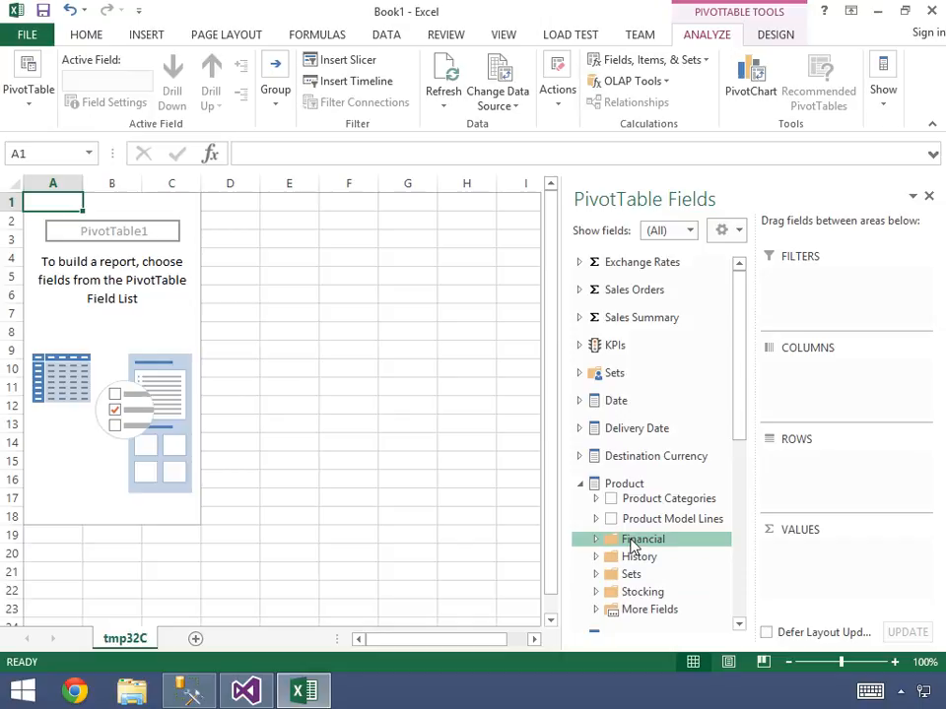
{"action": "left_click_drag", "start_coordinate": [632, 505], "coordinate": [783, 473]}
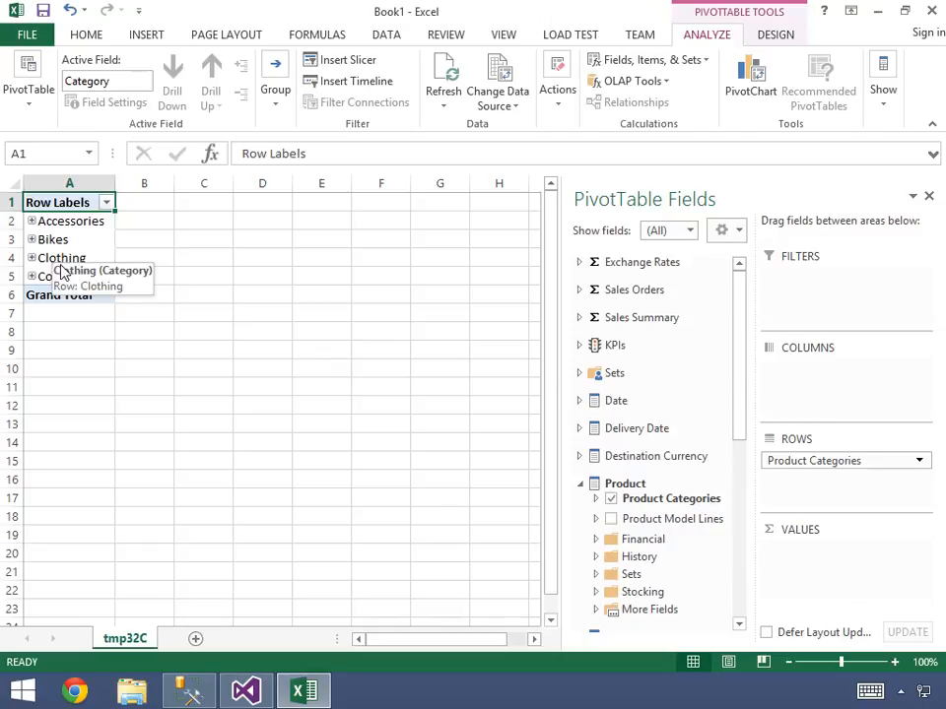
- Add the Sales Amount and Gross Profit measures from Sales Summary to the PivotTable values
{"action": "left_click", "coordinate": [579, 317]}
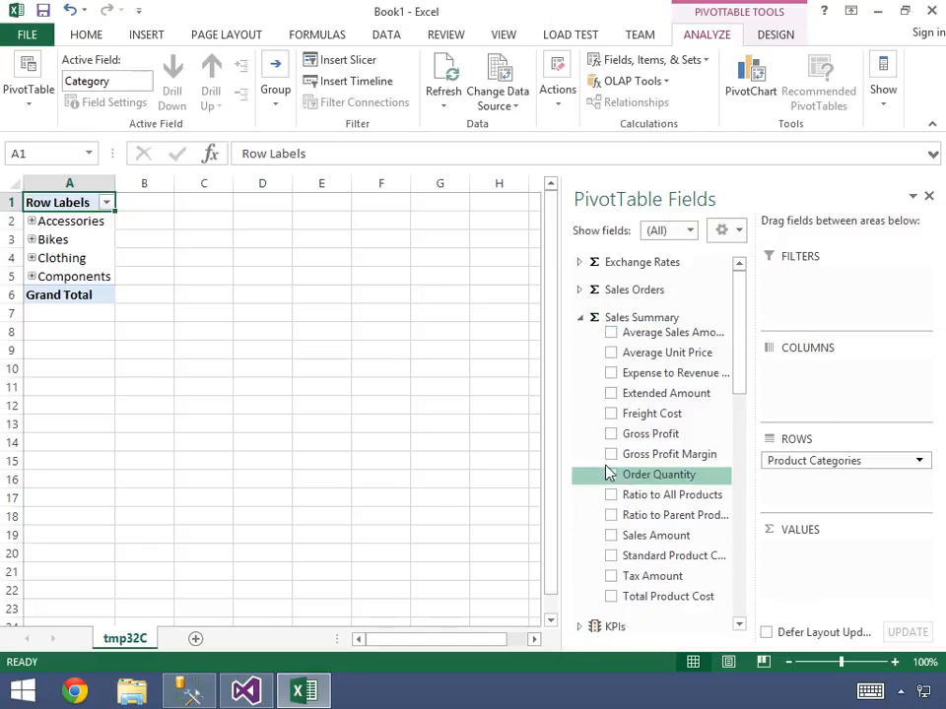
{"action": "left_click", "coordinate": [611, 535]}
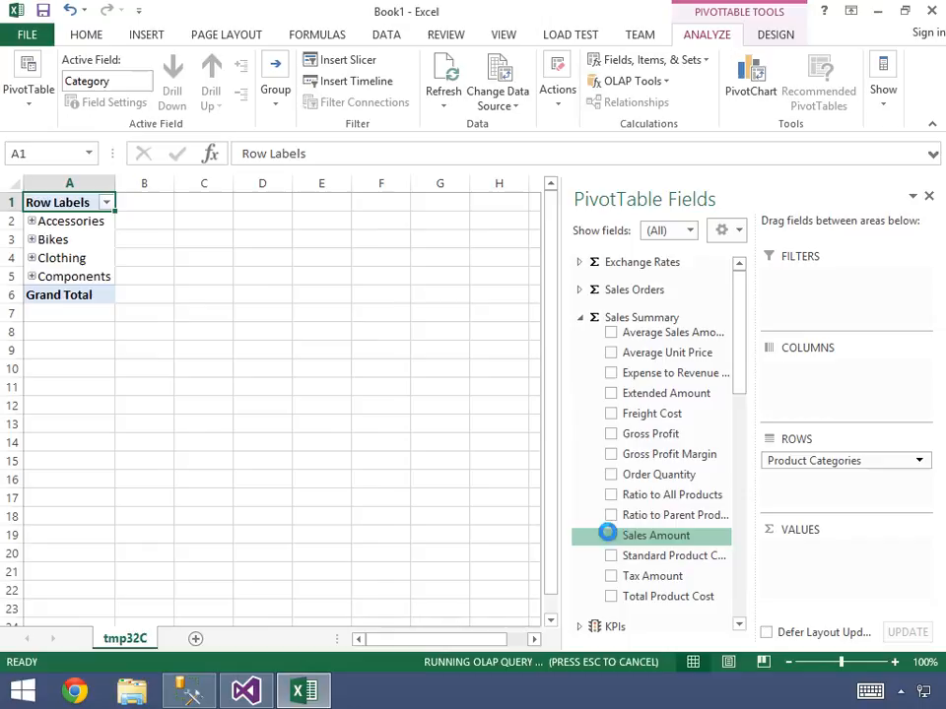
{"action": "left_click", "coordinate": [615, 439]}
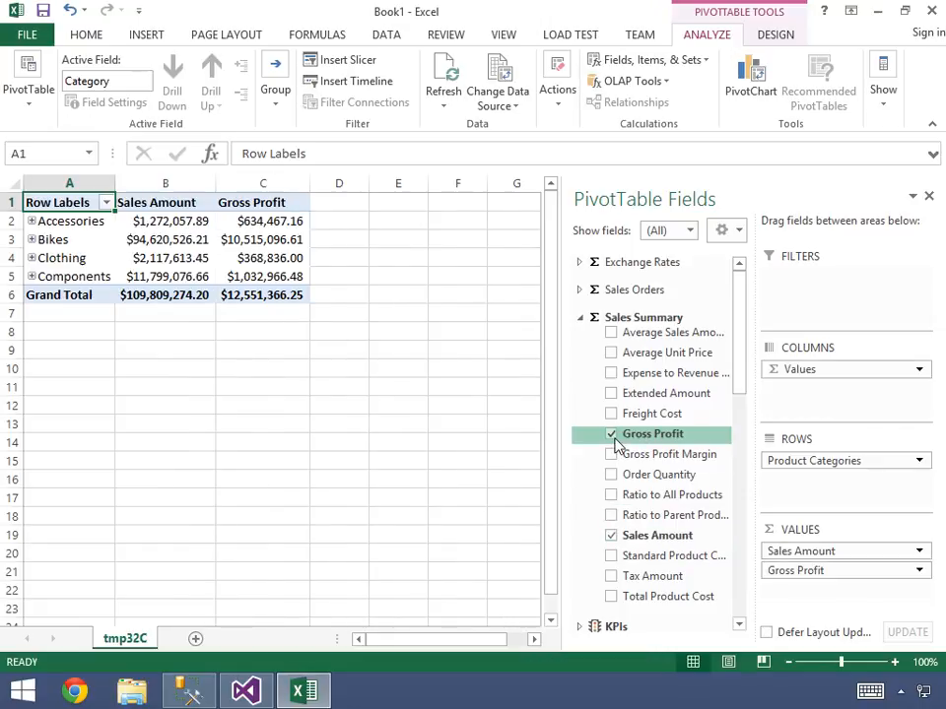
- Check the Sales Amount and Gross Profit cells for Accessories and expand that category into its subcategories
{"action": "left_click", "coordinate": [161, 221]}
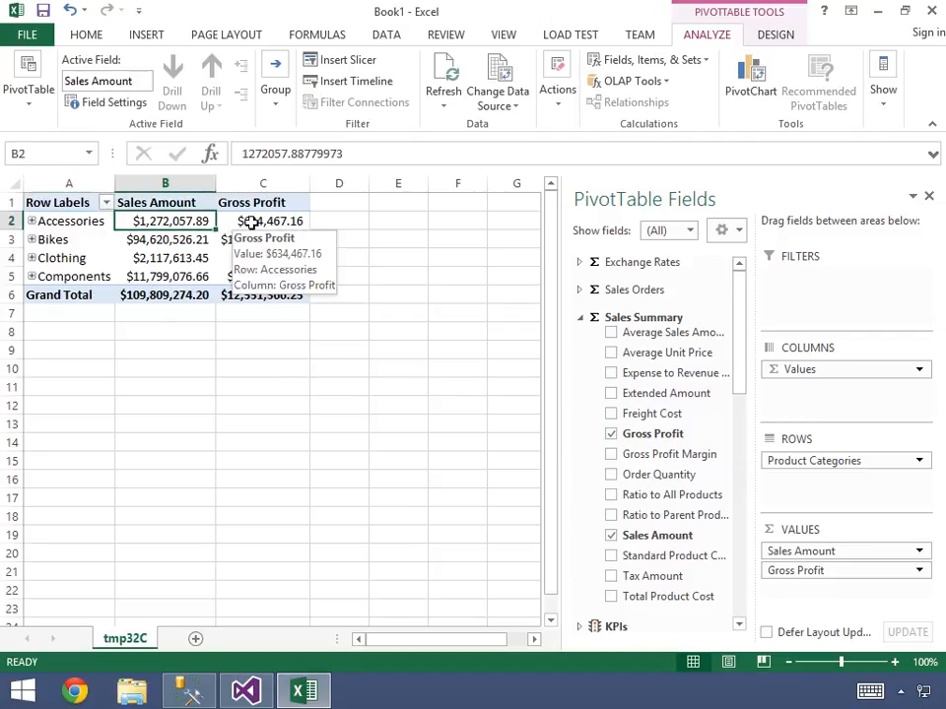
{"action": "left_click", "coordinate": [253, 221]}
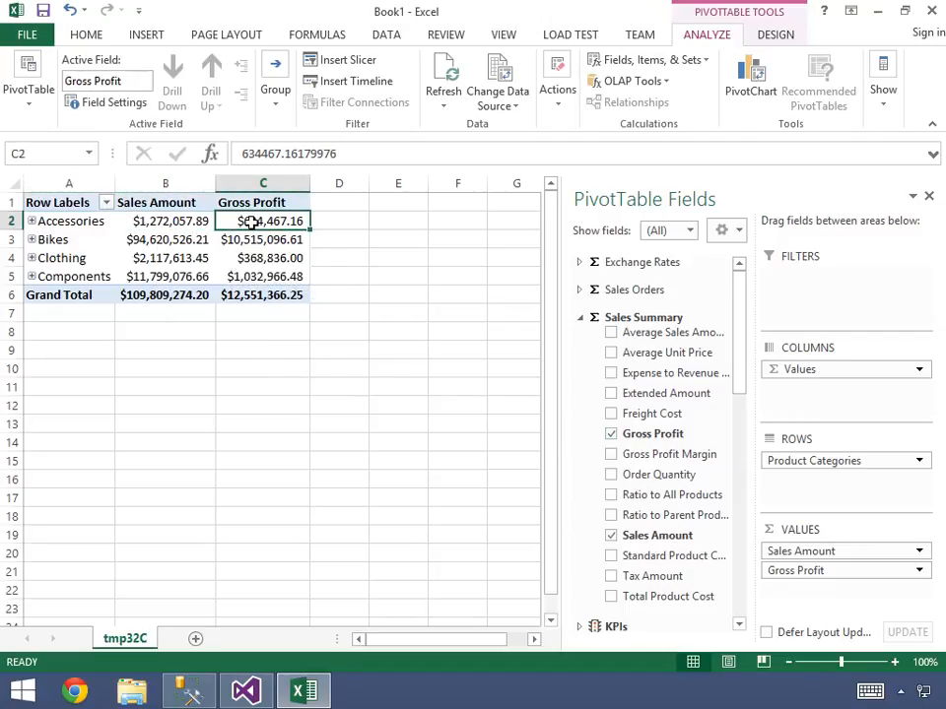
{"action": "left_click", "coordinate": [32, 221]}
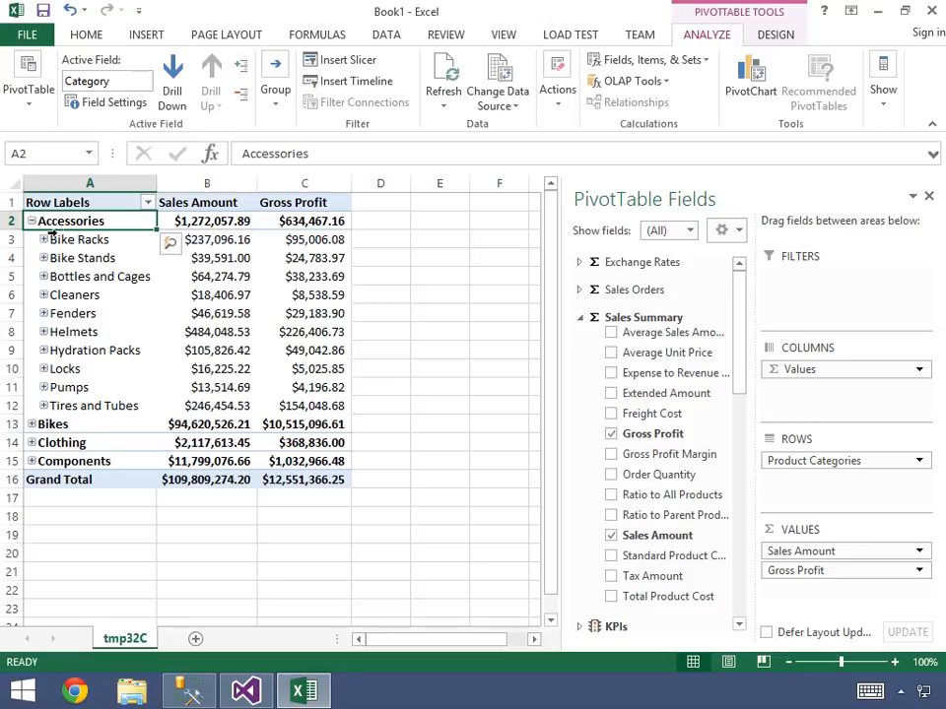
- Examine the Sales Amount and Gross Profit values for the Bike Racks and Helmets subcategories
{"action": "left_click", "coordinate": [86, 240]}
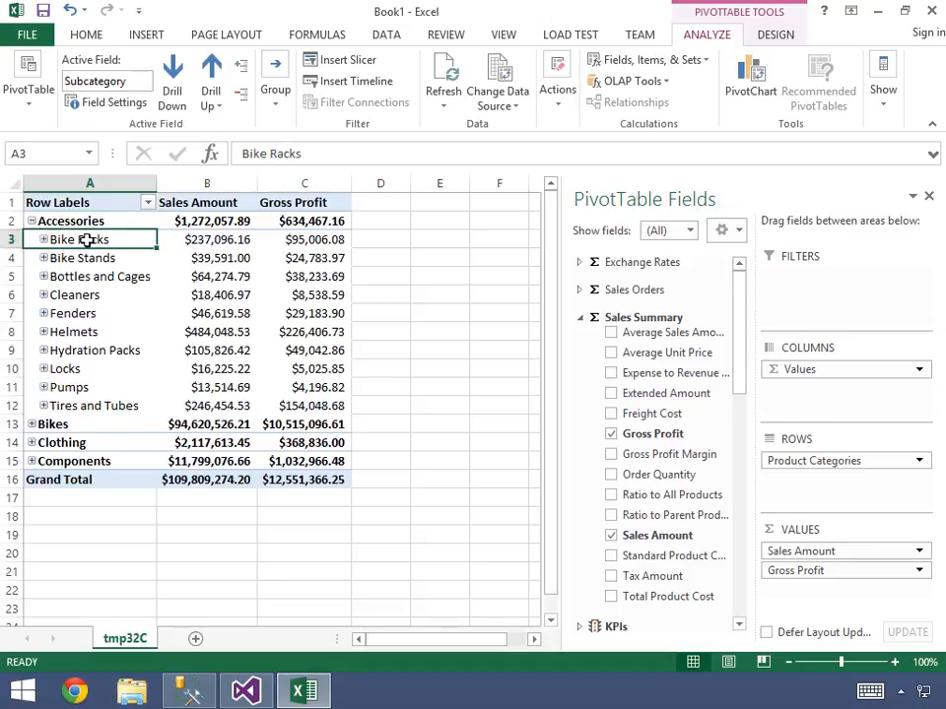
{"action": "left_click", "coordinate": [236, 241]}
{"action": "left_click", "coordinate": [299, 240]}
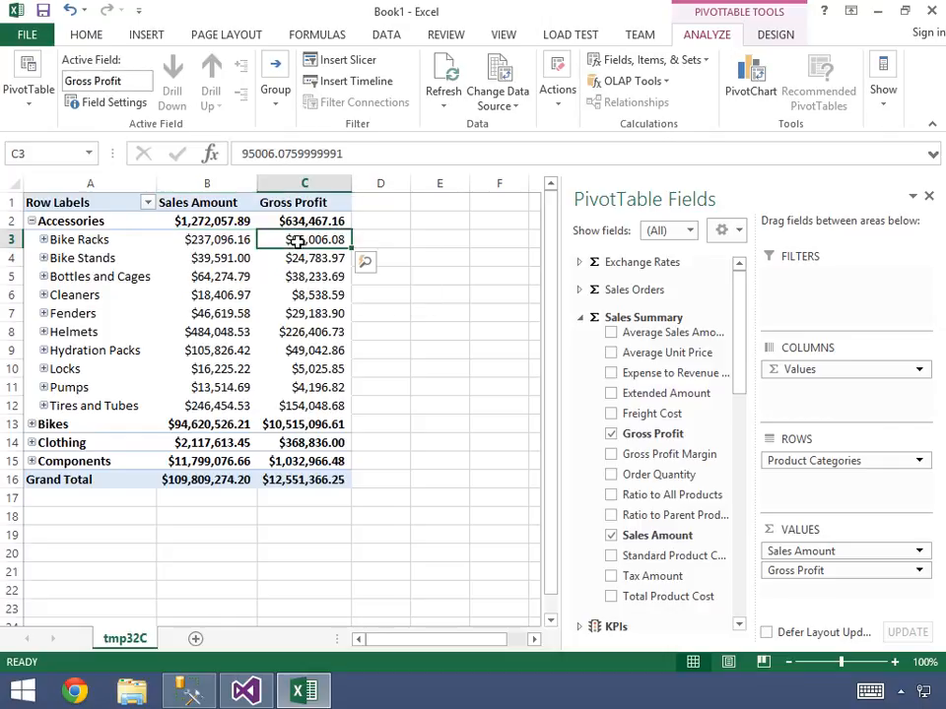
{"action": "left_click_drag", "start_coordinate": [301, 331], "coordinate": [120, 330]}
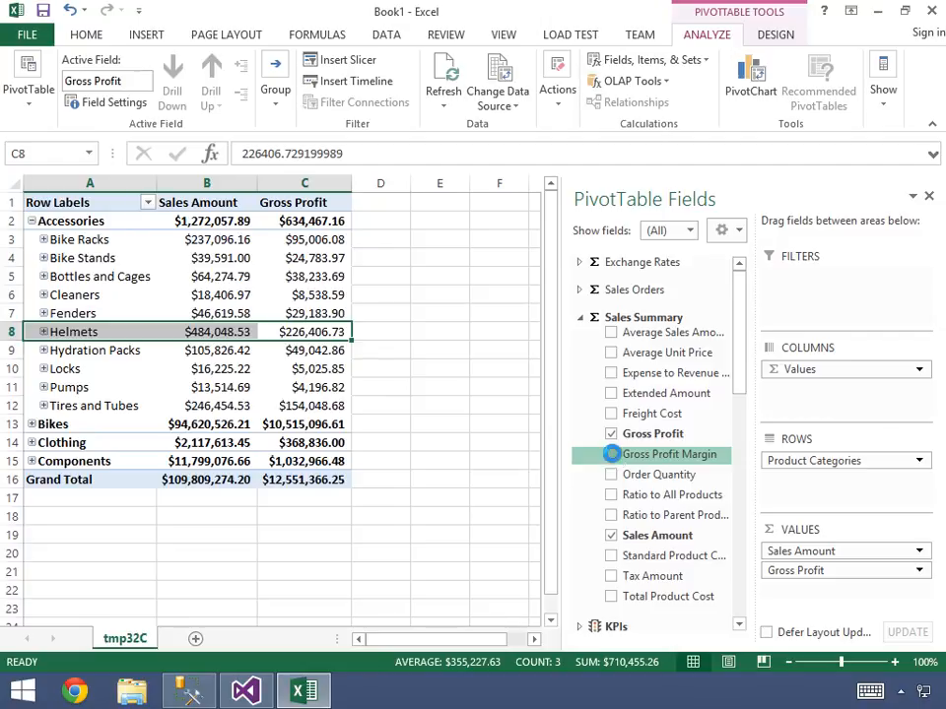
- Add the Gross Profit Margin measure to the PivotTable values and review it for the Tires and Tubes row
{"action": "left_click", "coordinate": [612, 456]}
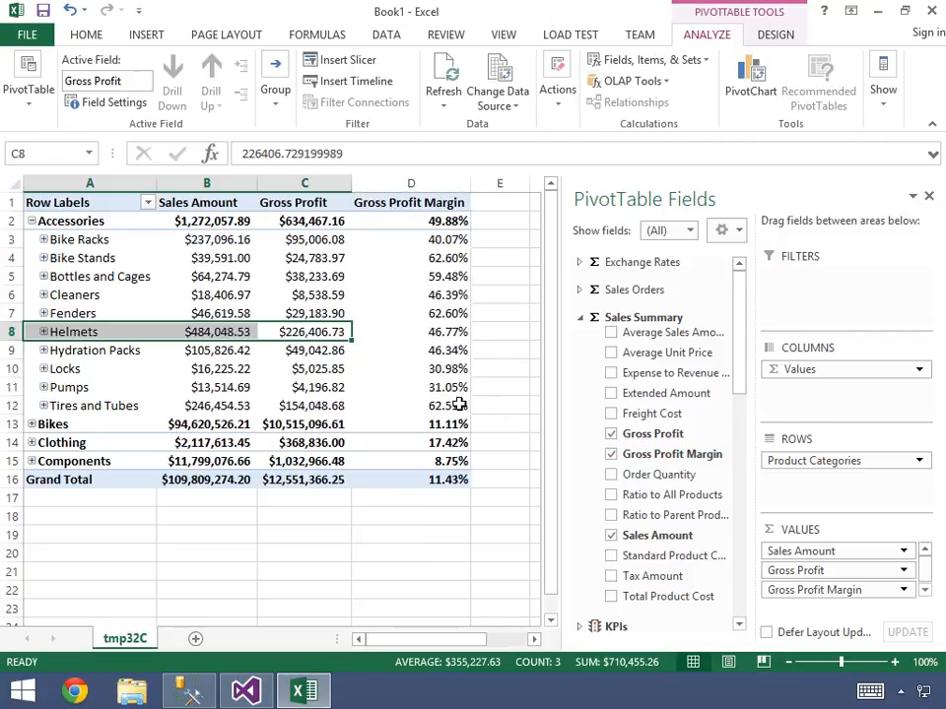
{"action": "left_click", "coordinate": [408, 405]}
{"action": "left_click_drag", "start_coordinate": [408, 405], "coordinate": [219, 408]}
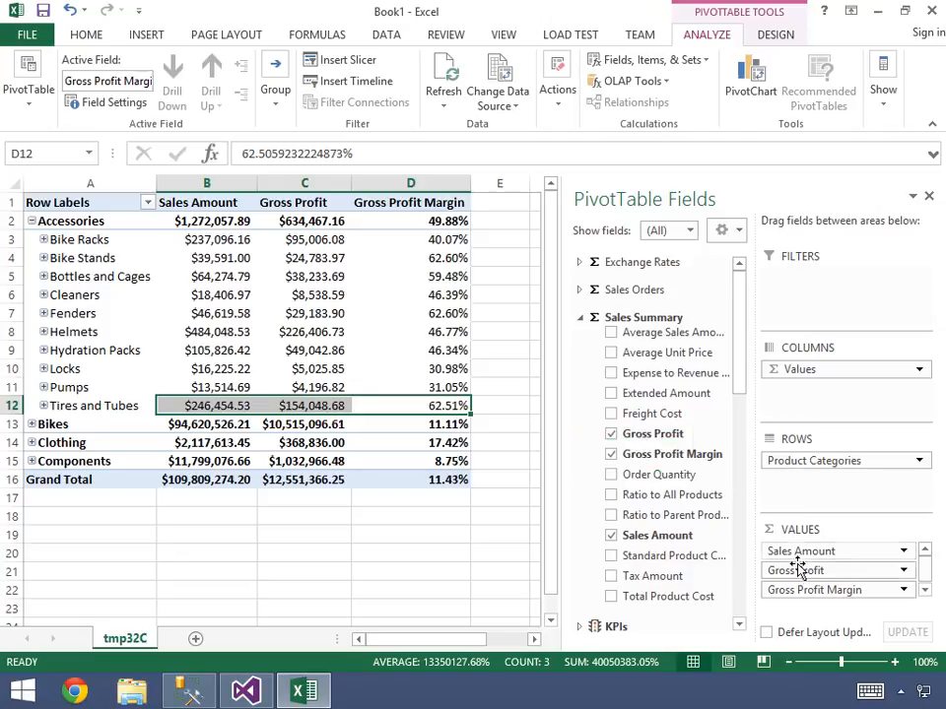
- Remove Gross Profit and Gross Profit Margin from the PivotTable values and collapse the Sales Summary measure group
{"action": "left_click_drag", "start_coordinate": [808, 577], "coordinate": [619, 547]}
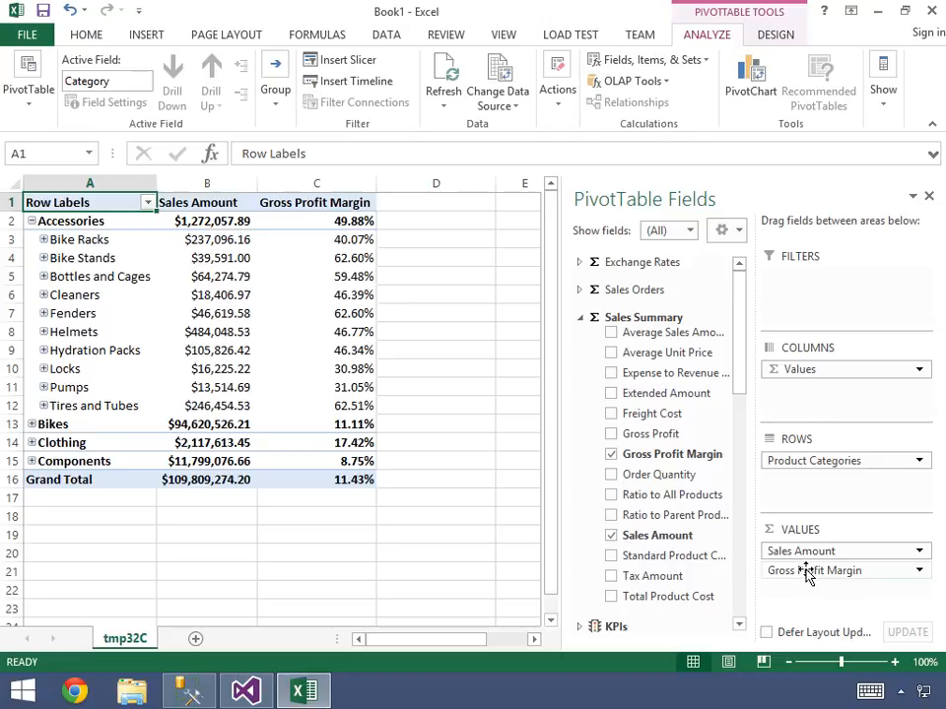
{"action": "left_click_drag", "start_coordinate": [802, 570], "coordinate": [690, 527]}
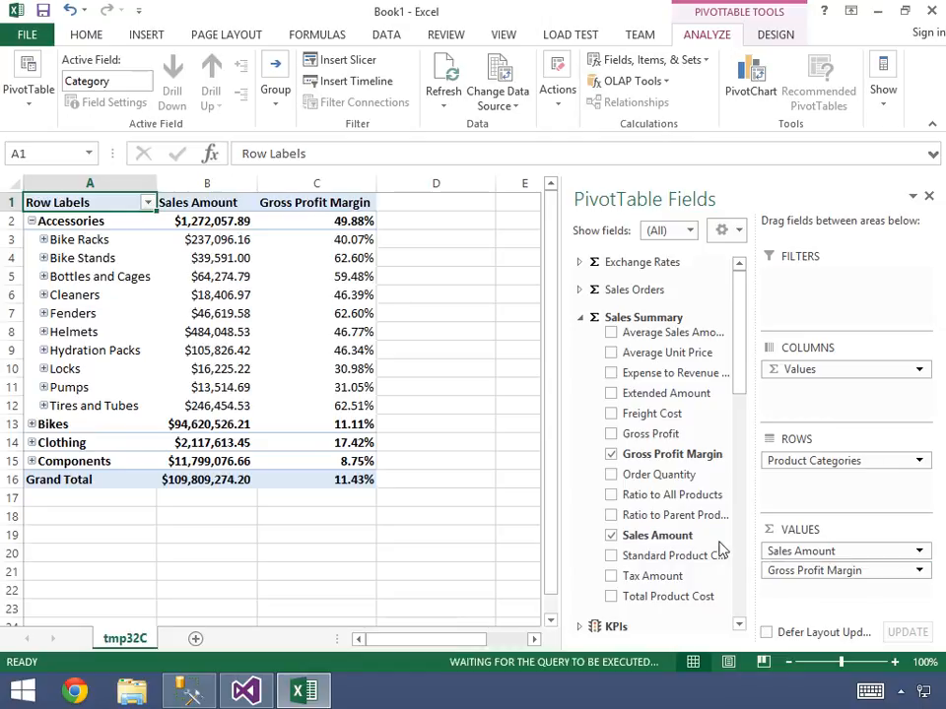
{"action": "left_click", "coordinate": [579, 318]}
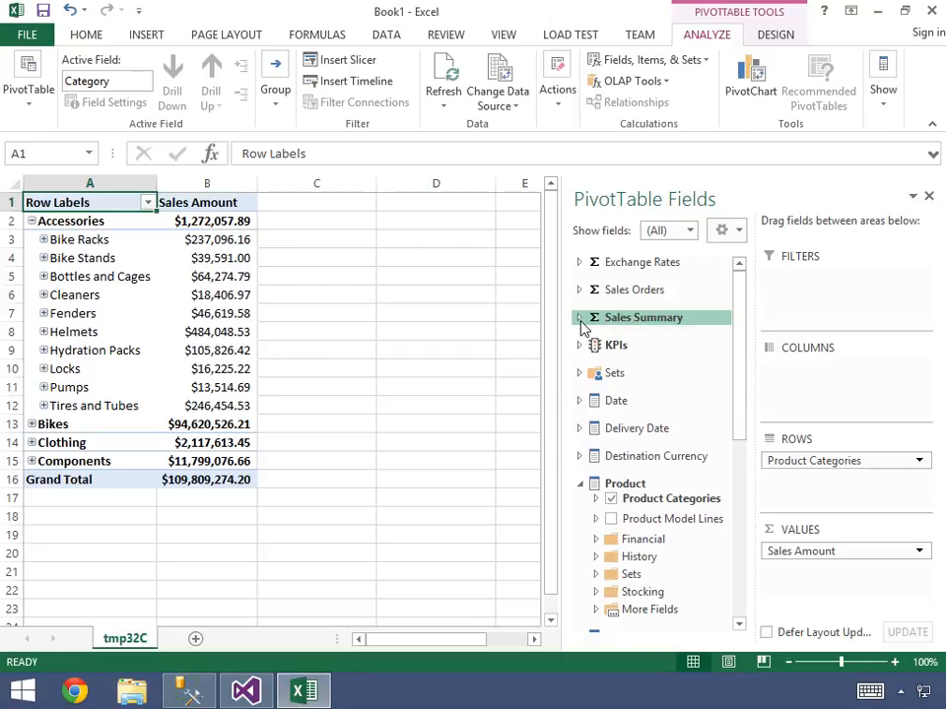
- Add the Date.Calendar hierarchy from the Date dimension's Calendar folder to the PivotTable columns
{"action": "left_click", "coordinate": [580, 401]}
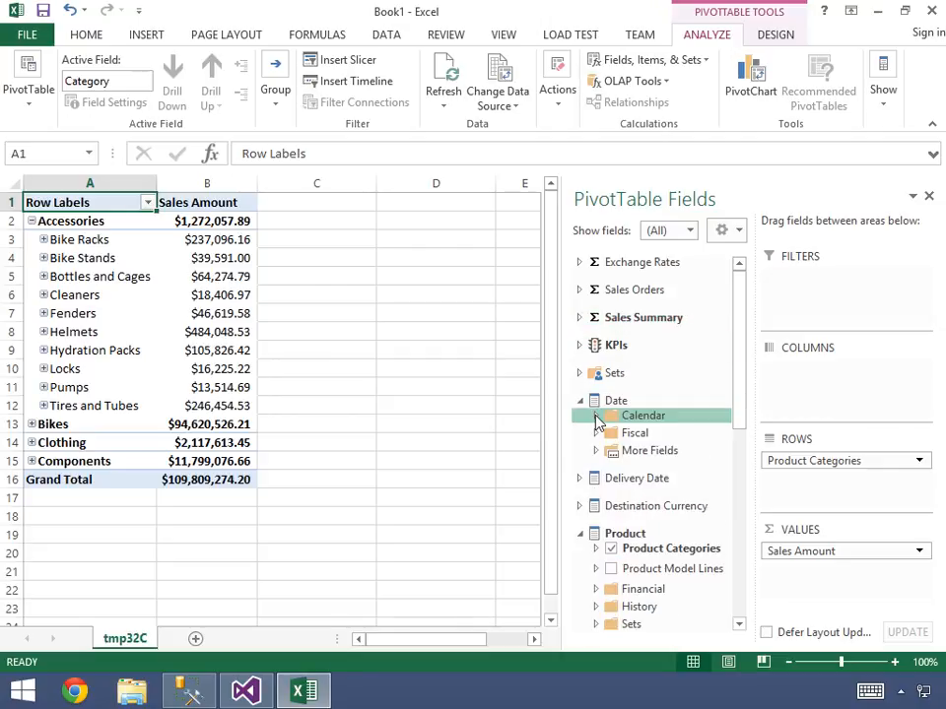
{"action": "left_click", "coordinate": [595, 417]}
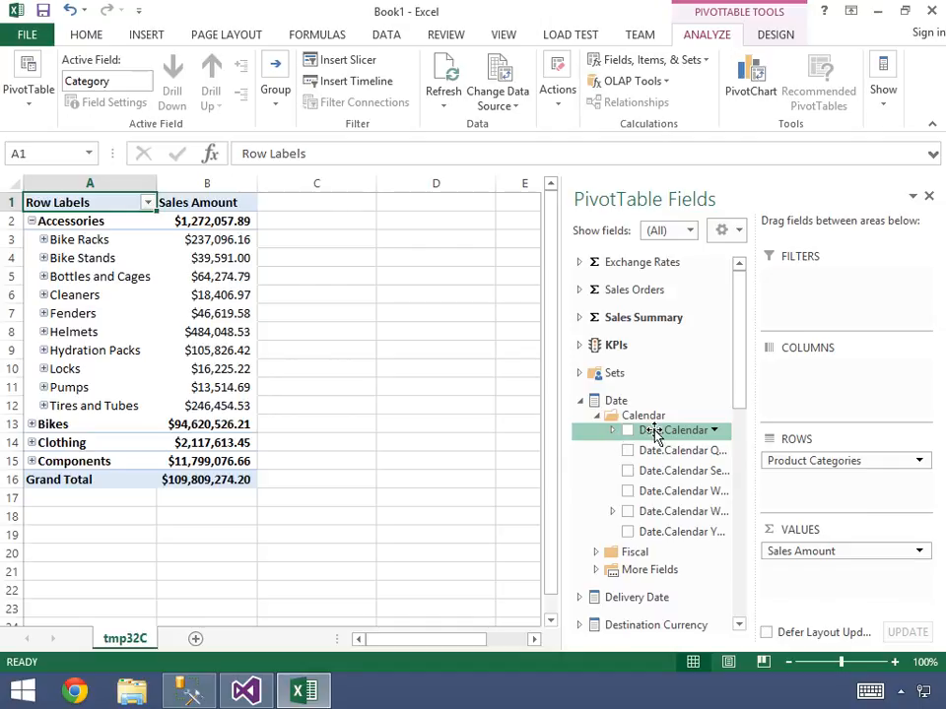
{"action": "left_click_drag", "start_coordinate": [655, 431], "coordinate": [815, 390]}
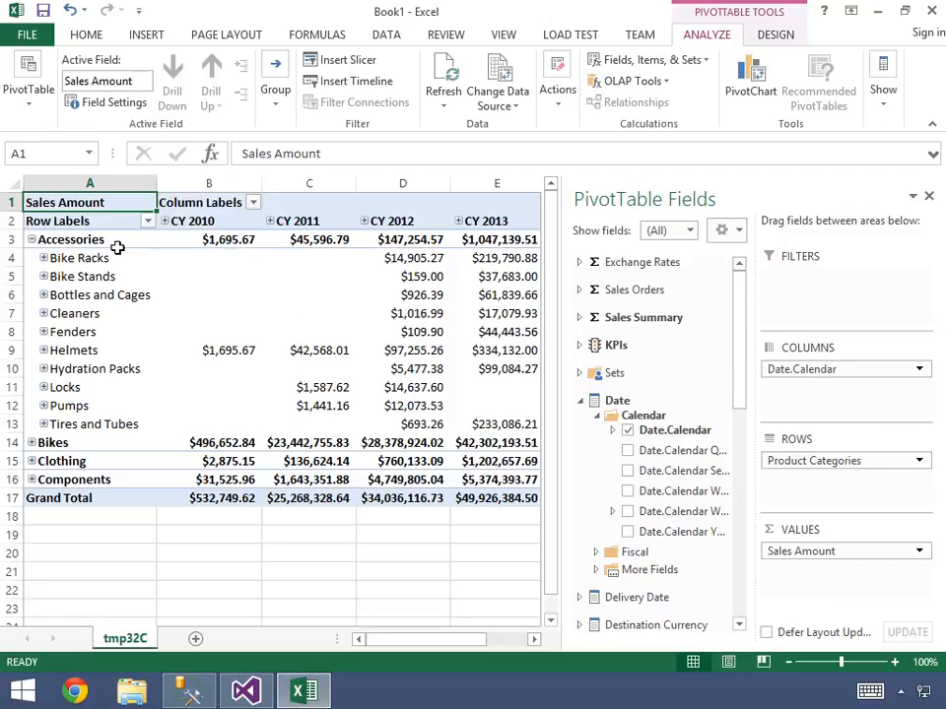
- Check the Accessories, Bike Racks and CY 2010 headers, and collapse the Accessories category
{"action": "left_click", "coordinate": [89, 238]}
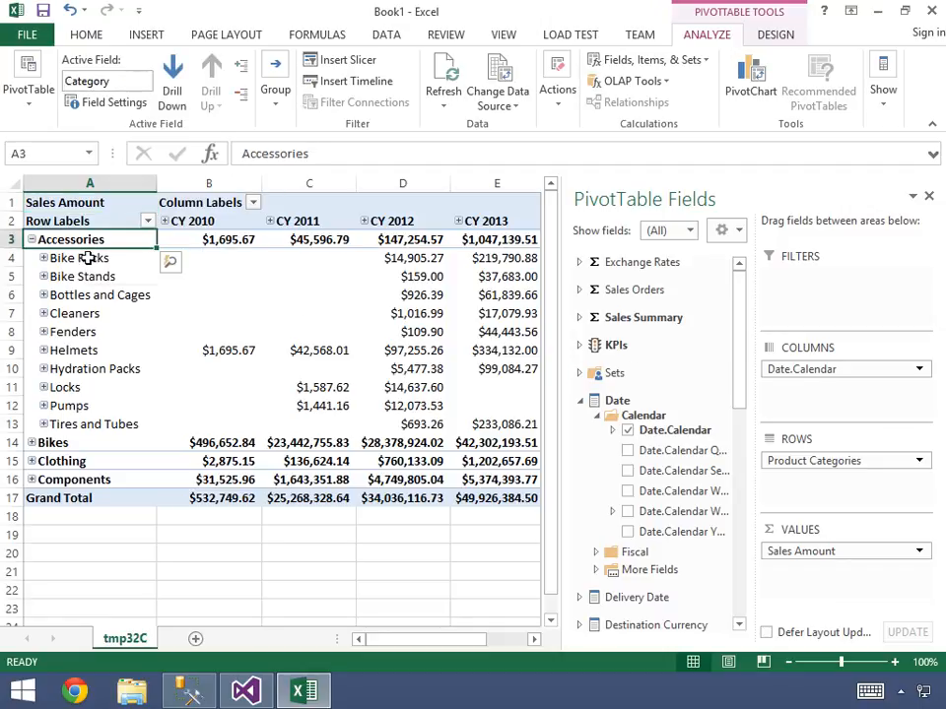
{"action": "left_click", "coordinate": [89, 258]}
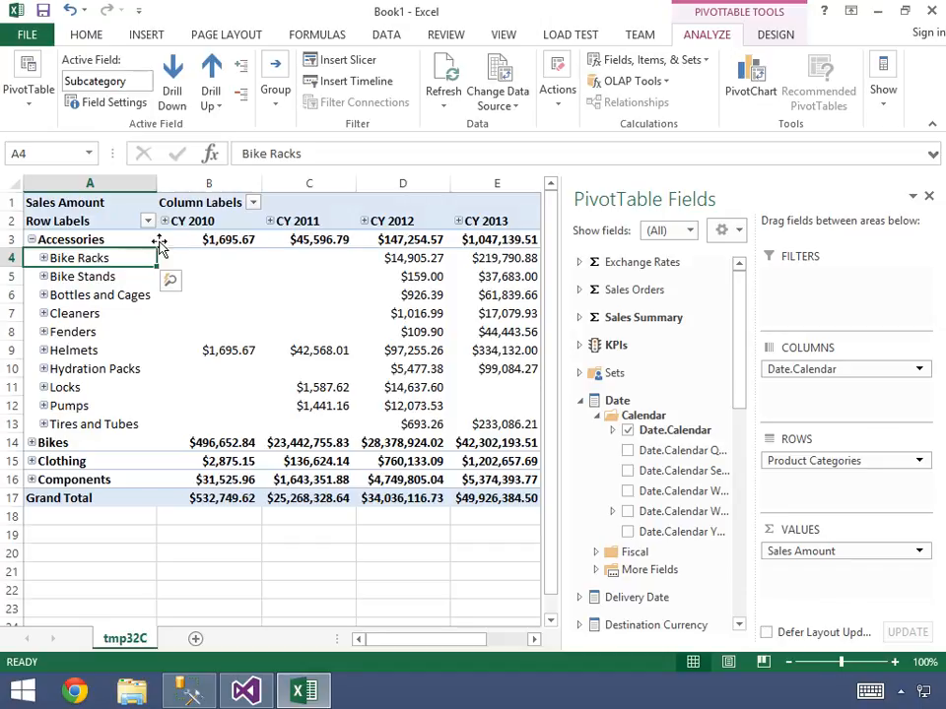
{"action": "left_click", "coordinate": [196, 219]}
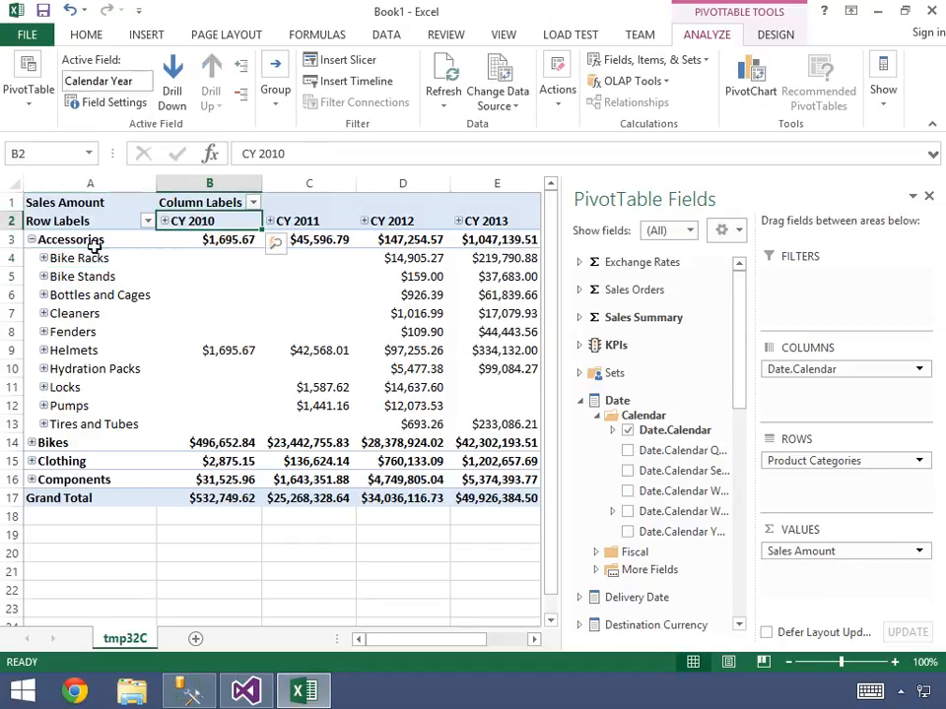
{"action": "left_click", "coordinate": [31, 241]}
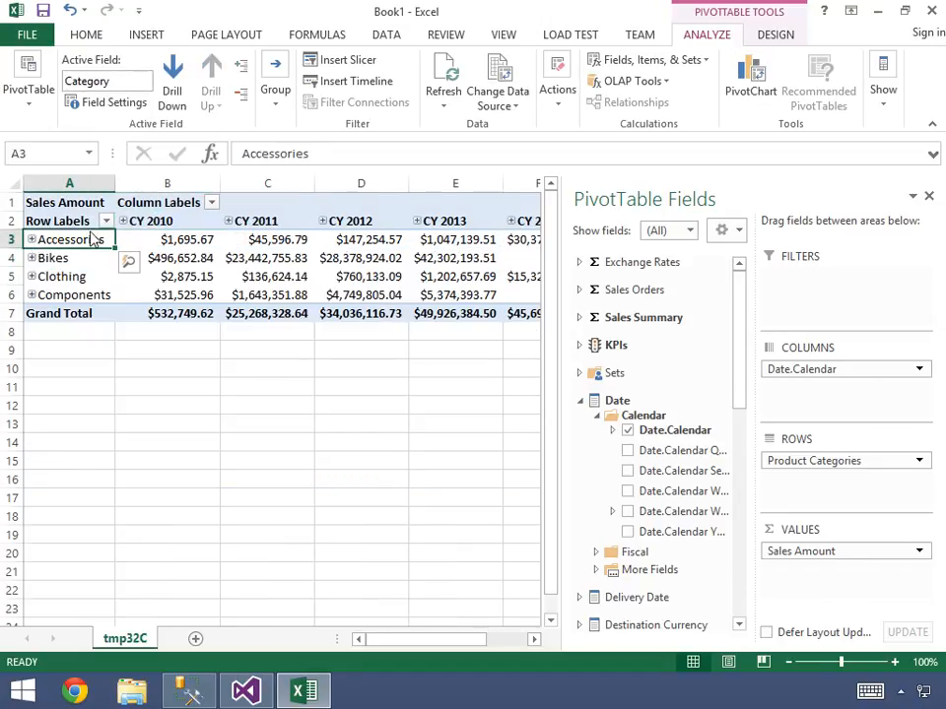
- Filter the PivotTable columns to show only calendar years CY 2012 and CY 2013
{"action": "left_click", "coordinate": [211, 202]}
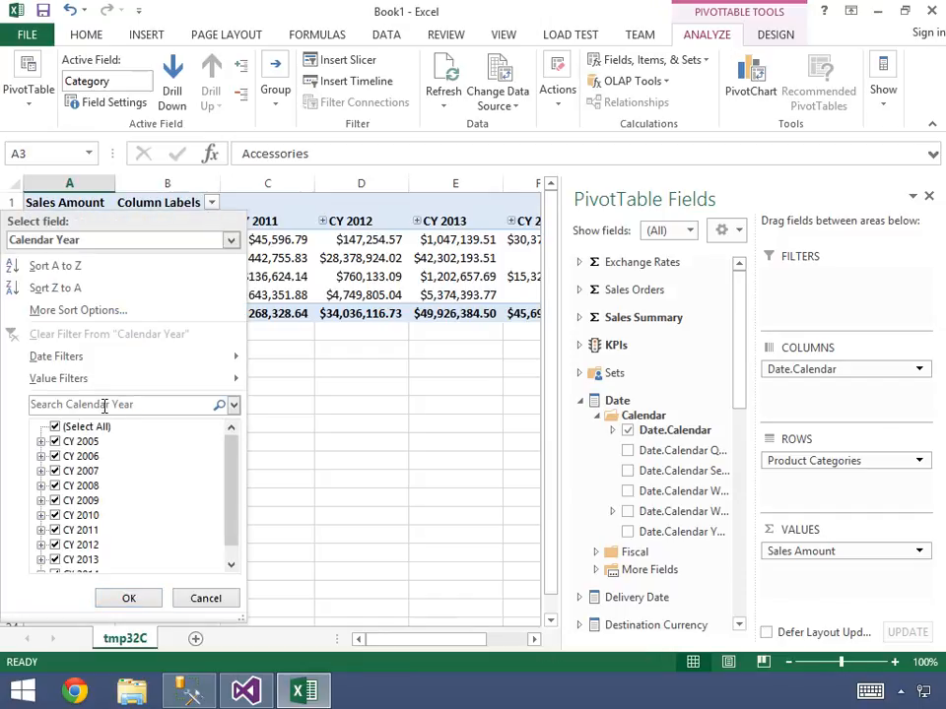
{"action": "left_click", "coordinate": [56, 426]}
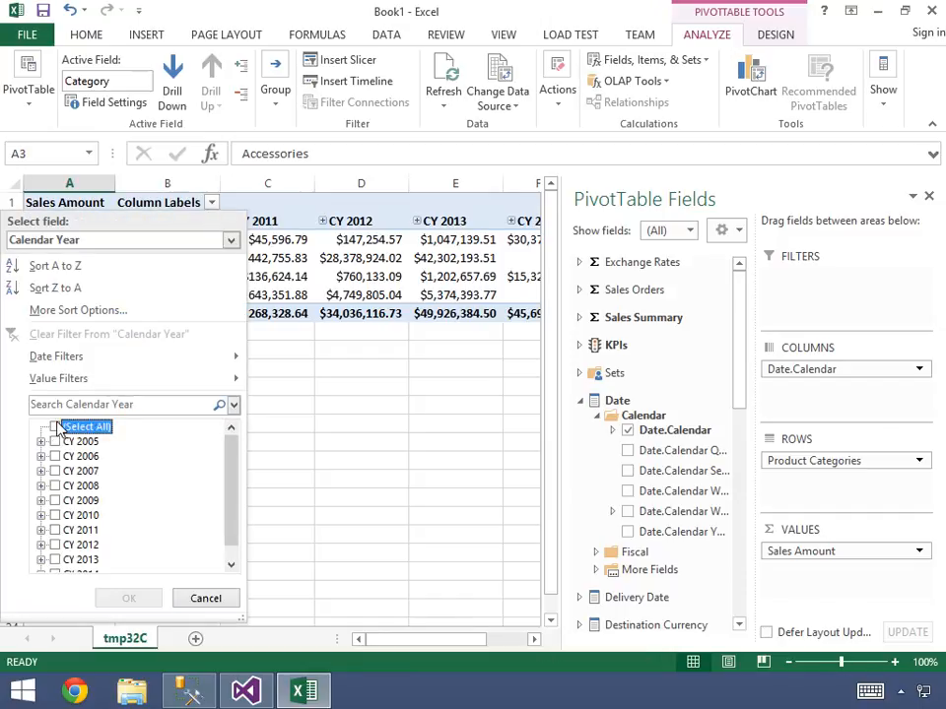
{"action": "left_click", "coordinate": [56, 545]}
{"action": "left_click", "coordinate": [56, 560]}
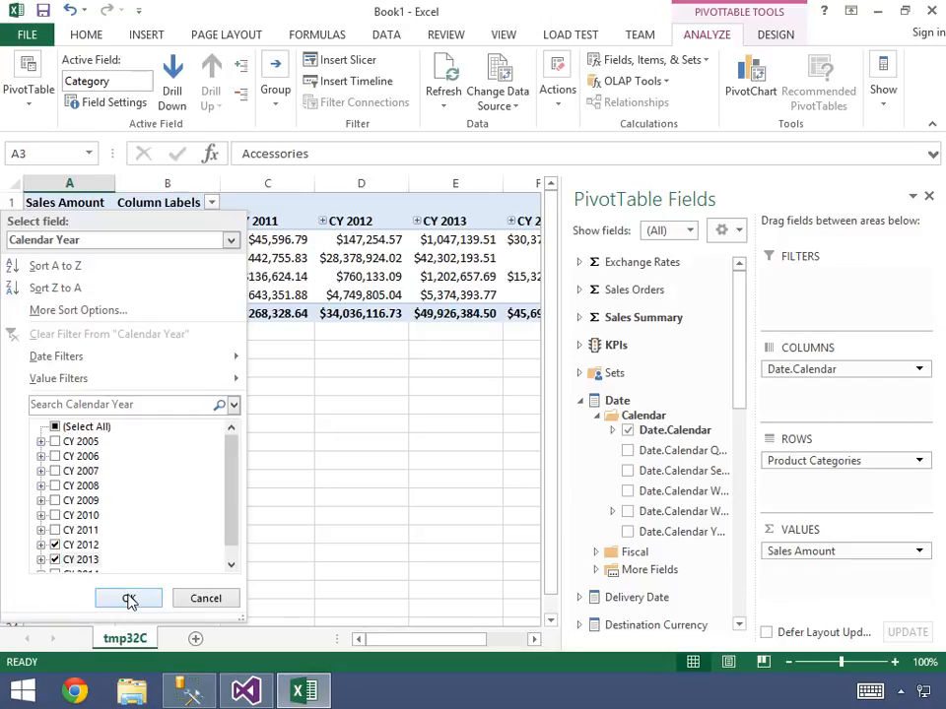
{"action": "left_click", "coordinate": [129, 598]}
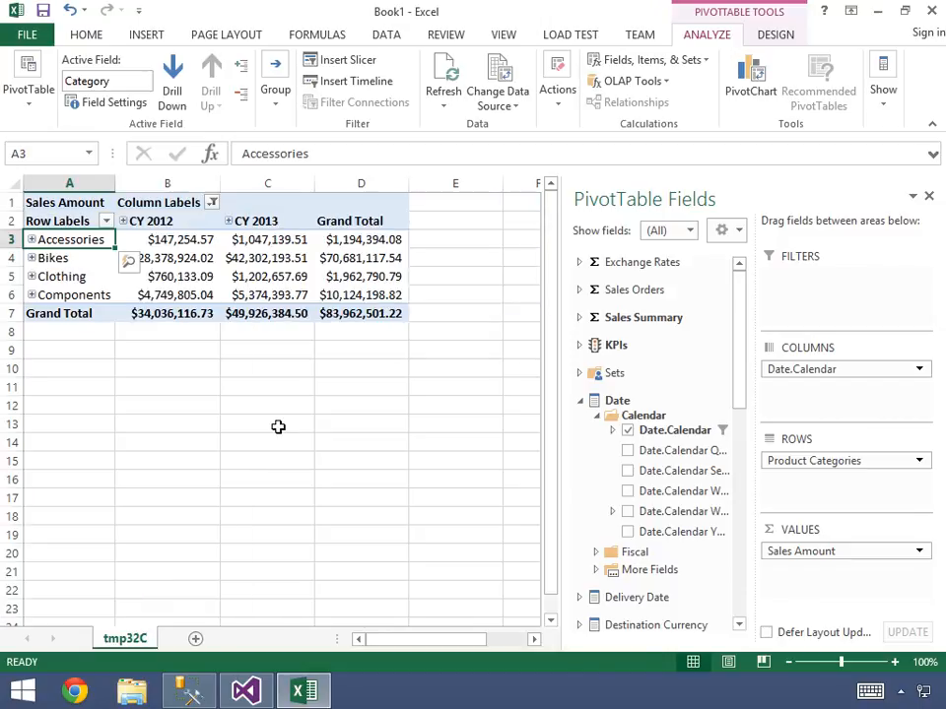
{"action": "left_click", "coordinate": [215, 278]}
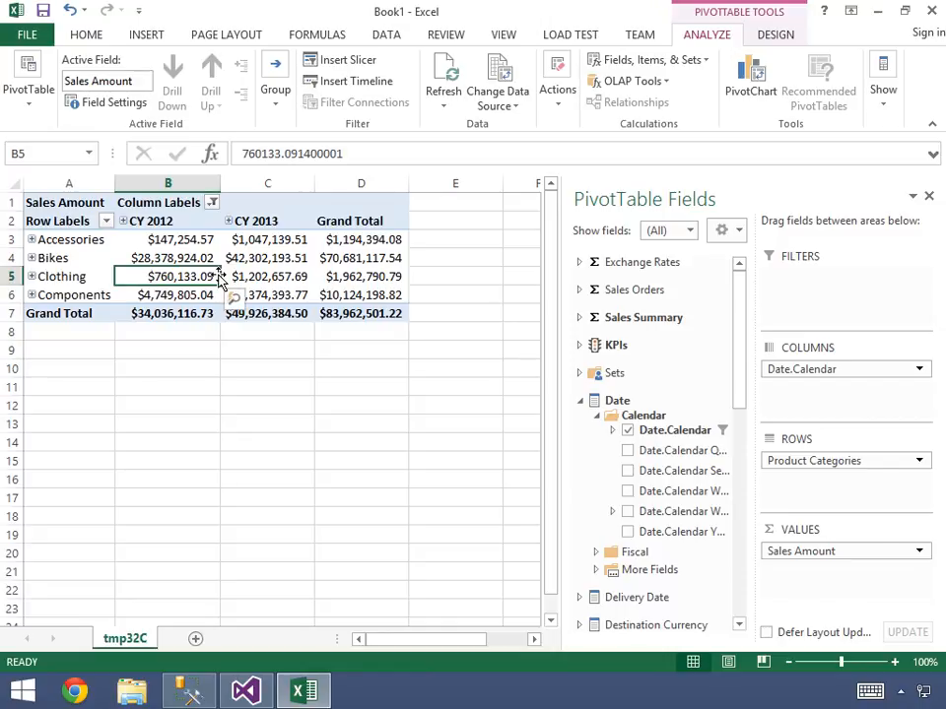
- Collapse the Date, Product and Promotion dimensions and add Sales Channel as a PivotTable report filter
{"action": "left_click", "coordinate": [580, 402]}
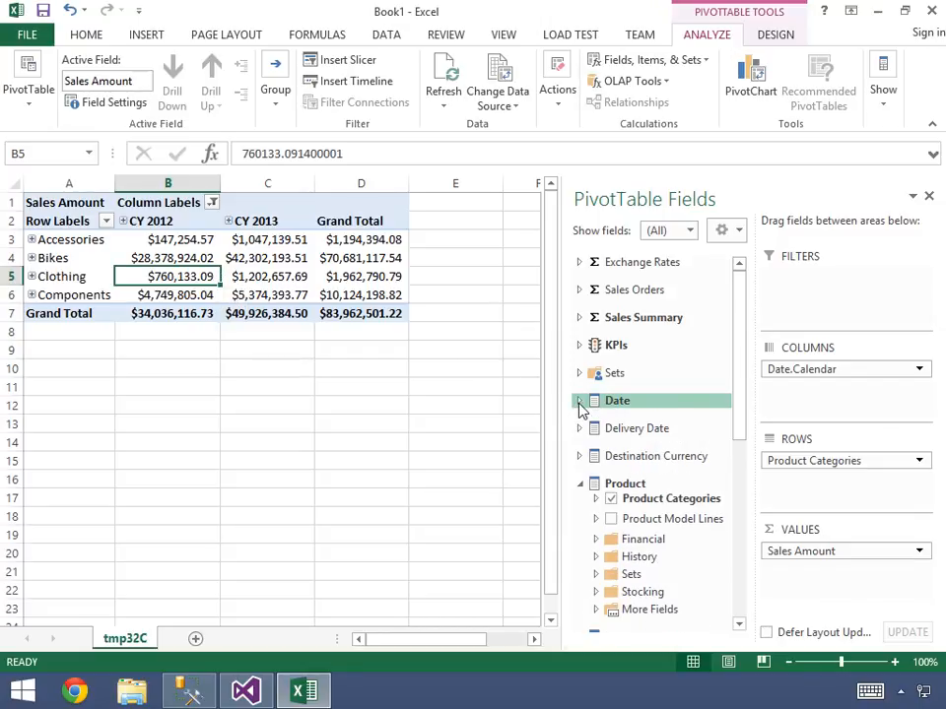
{"action": "left_click", "coordinate": [580, 484]}
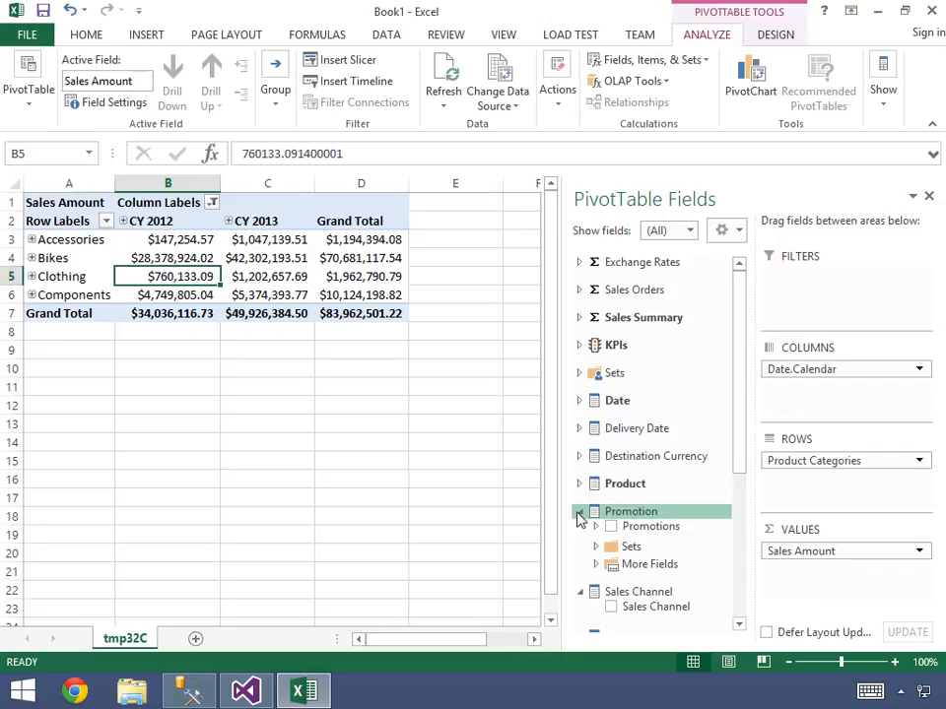
{"action": "left_click", "coordinate": [580, 513]}
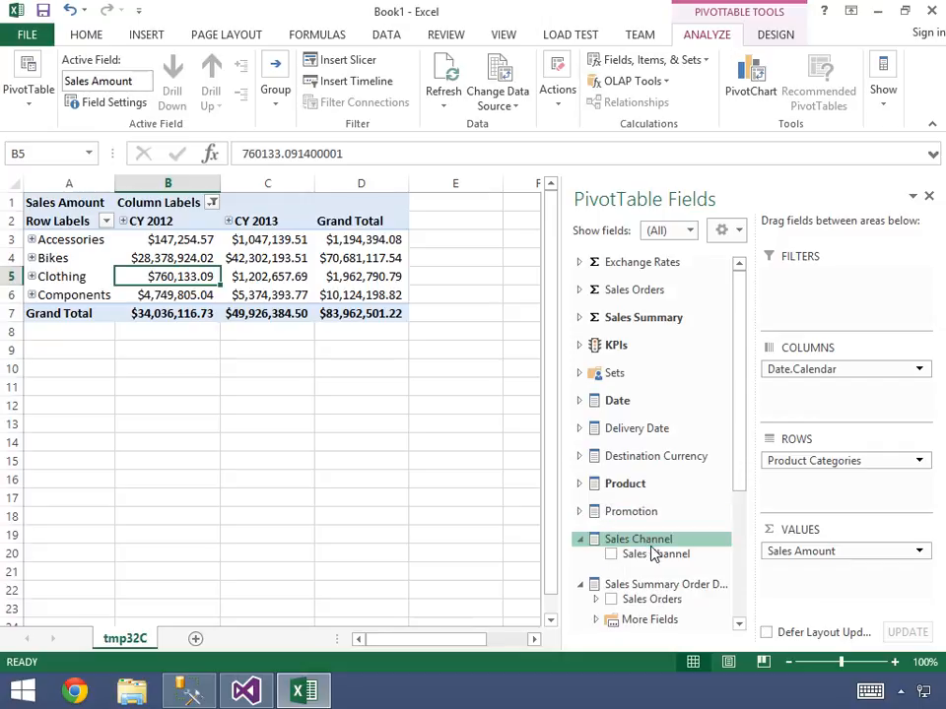
{"action": "left_click_drag", "start_coordinate": [656, 558], "coordinate": [811, 298]}
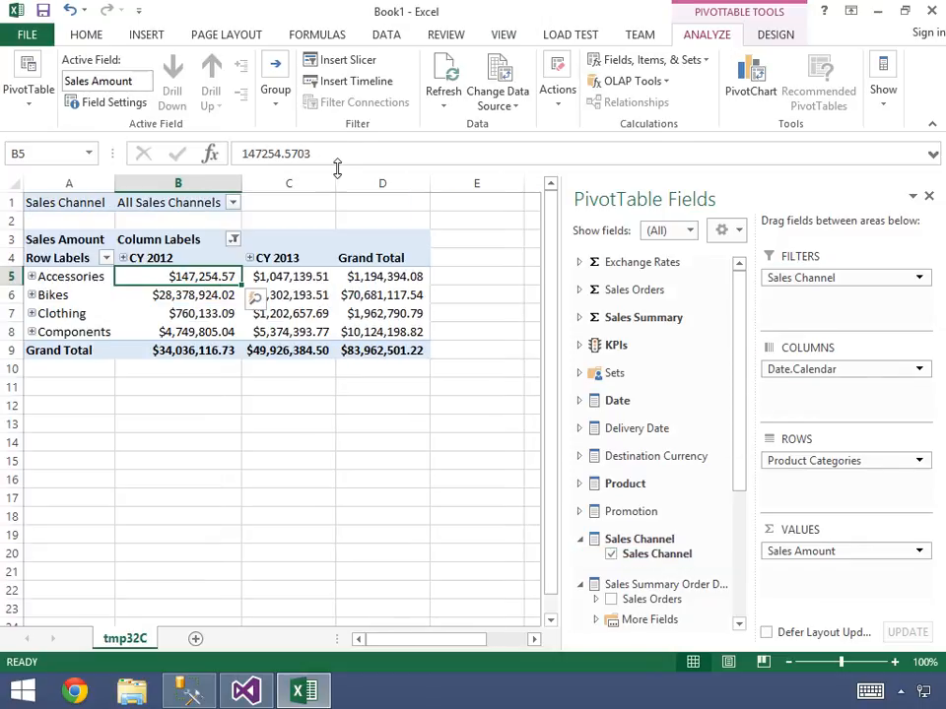
- Filter the PivotTable to the Internet sales channel
{"action": "left_click", "coordinate": [234, 205]}
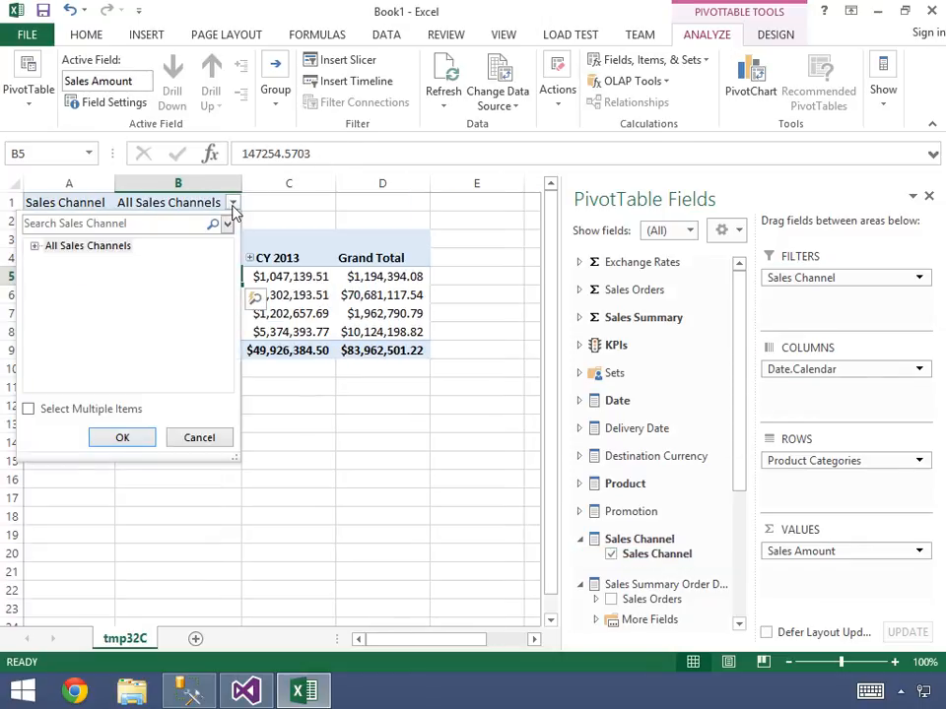
{"action": "left_click", "coordinate": [35, 245]}
{"action": "left_click", "coordinate": [67, 261]}
{"action": "left_click", "coordinate": [122, 438]}
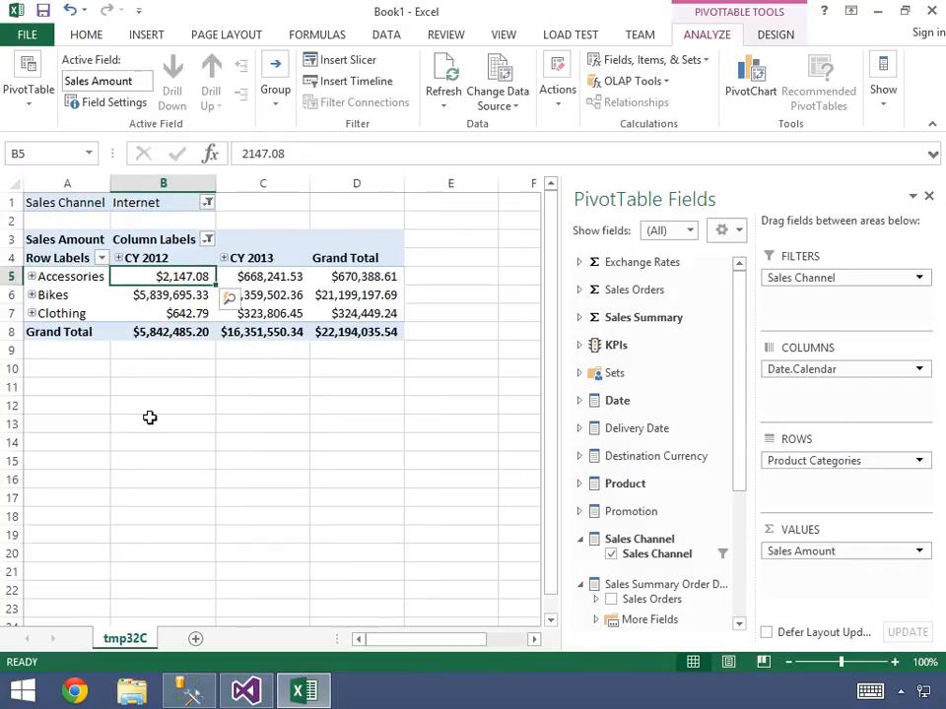
- Switch the Sales Channel filter to Reseller and check the Clothing sales for CY 2013
{"action": "left_click", "coordinate": [207, 203]}
{"action": "left_click", "coordinate": [75, 277]}
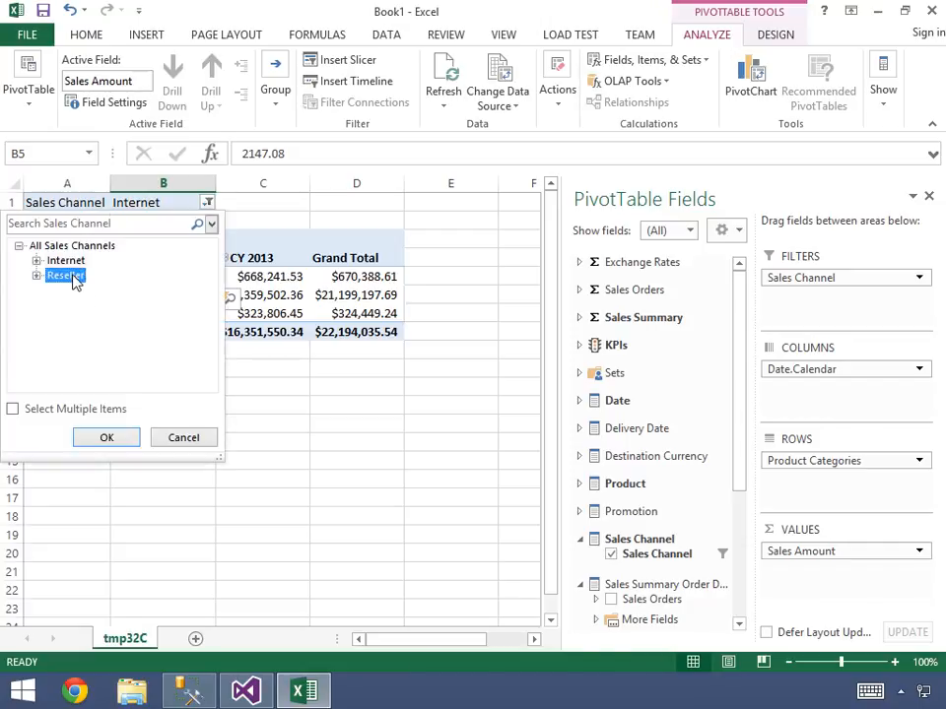
{"action": "left_click", "coordinate": [107, 437]}
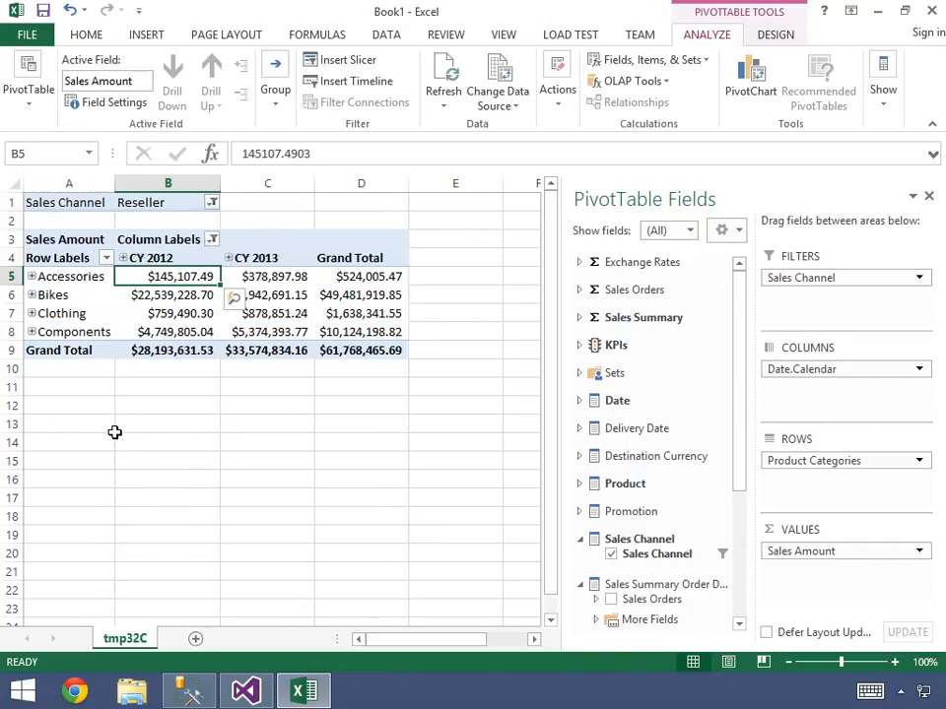
{"action": "left_click", "coordinate": [288, 313]}
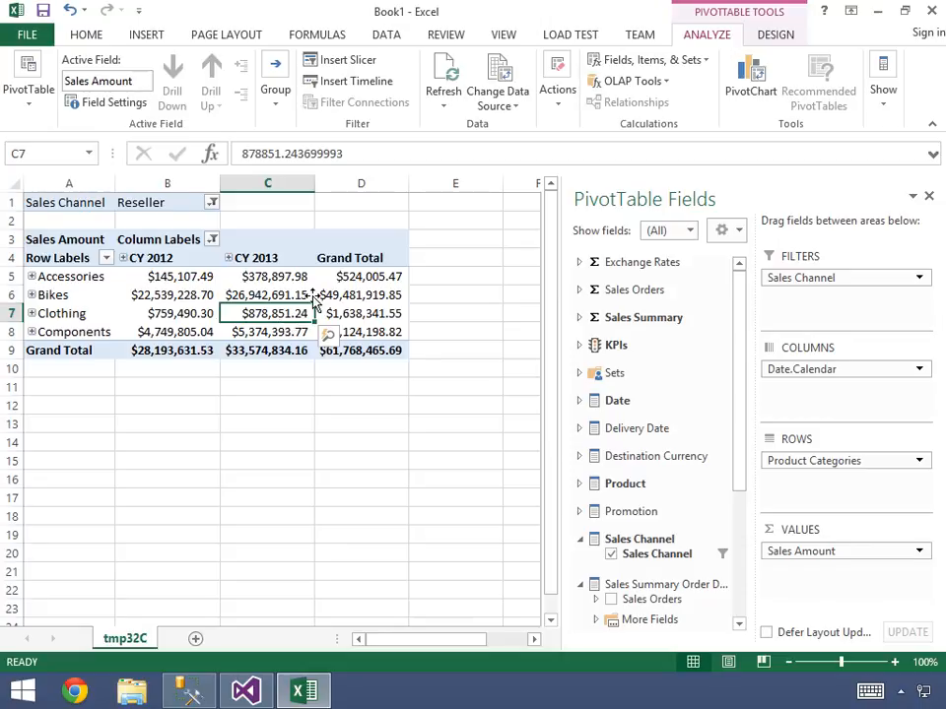
- Insert a slicer for the product Category attribute and place it beside the PivotTable
{"action": "left_click", "coordinate": [148, 37]}
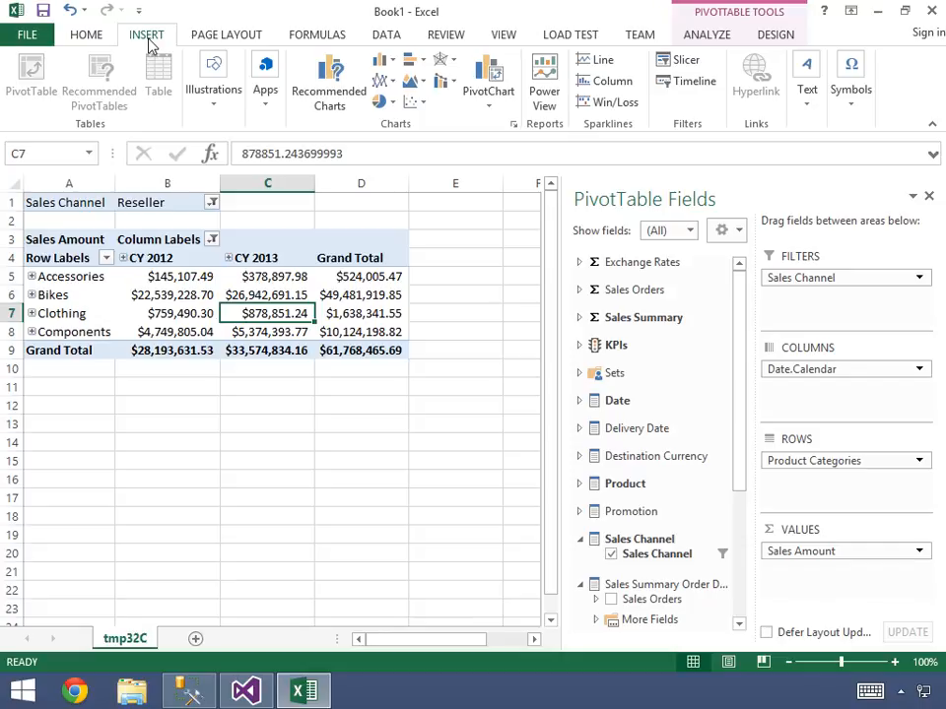
{"action": "left_click", "coordinate": [677, 64]}
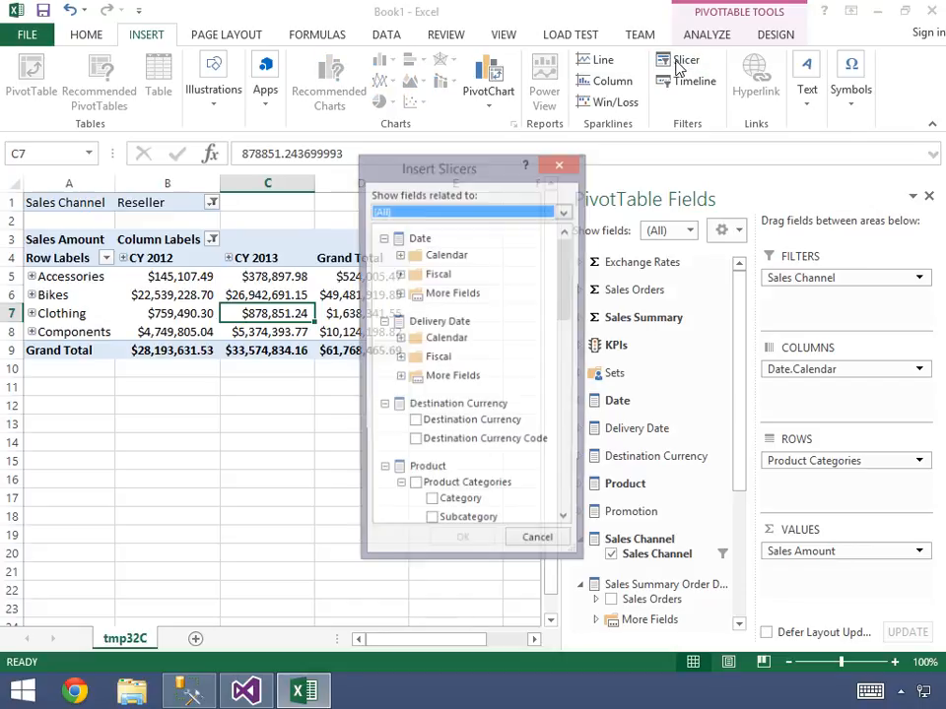
{"action": "left_click_drag", "start_coordinate": [566, 303], "coordinate": [566, 352]}
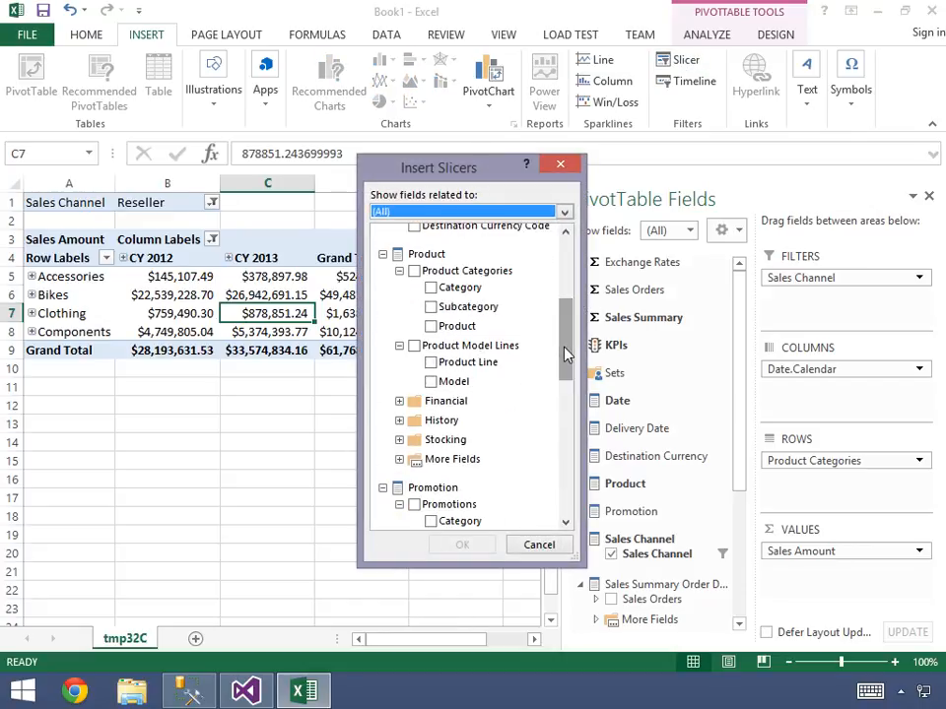
{"action": "left_click", "coordinate": [399, 459]}
{"action": "left_click", "coordinate": [430, 405]}
{"action": "left_click", "coordinate": [463, 544]}
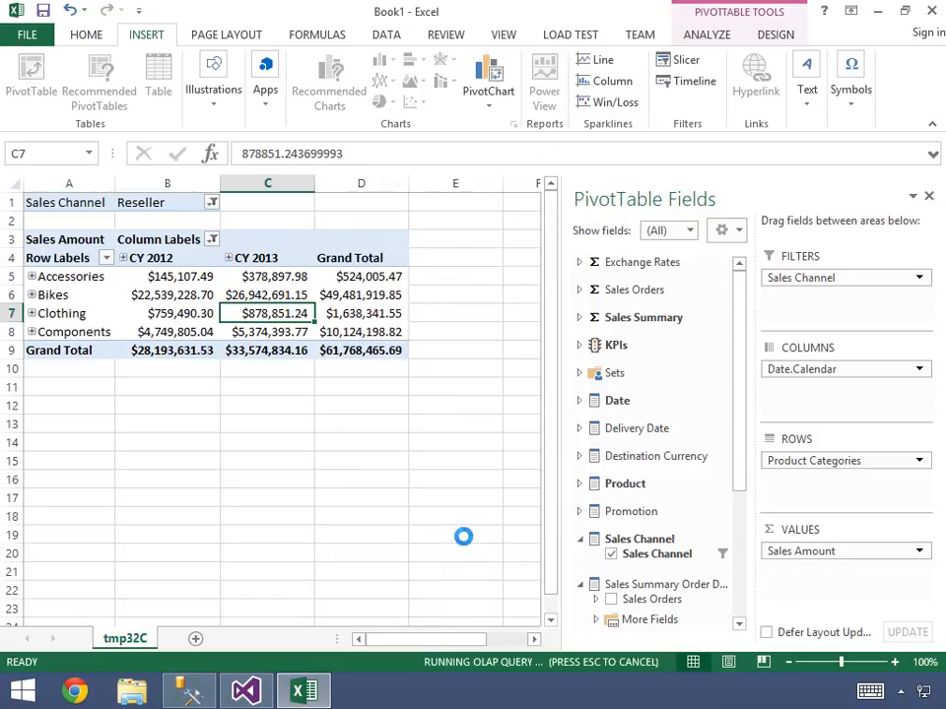
{"action": "left_click_drag", "start_coordinate": [323, 305], "coordinate": [564, 217]}
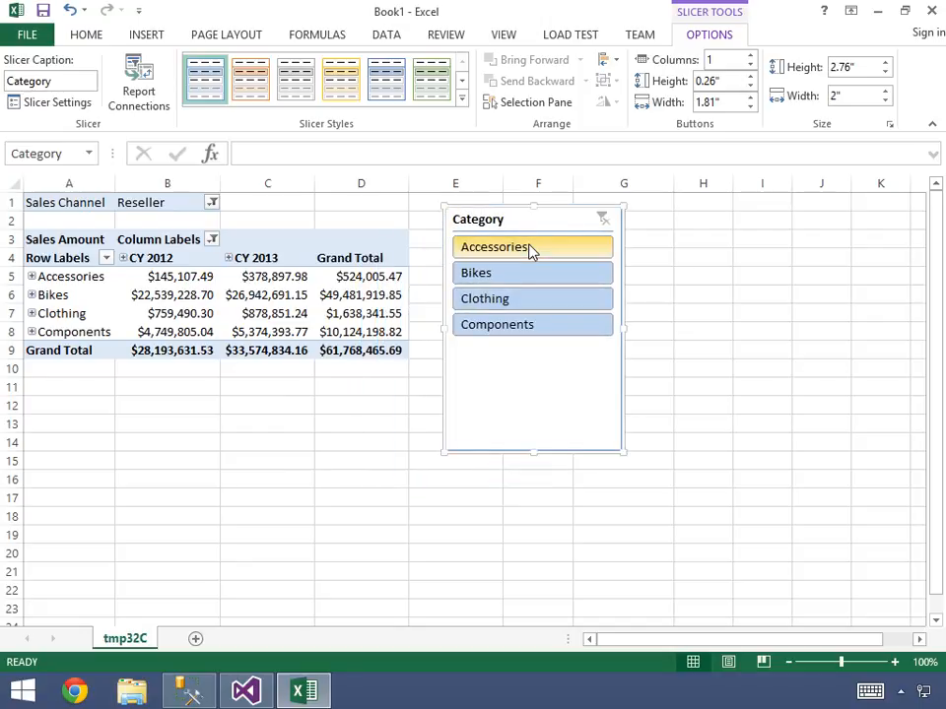
- Use the Category slicer to filter the PivotTable to Accessories and after that to Bikes
{"action": "left_click", "coordinate": [530, 250]}
{"action": "left_click", "coordinate": [527, 273]}
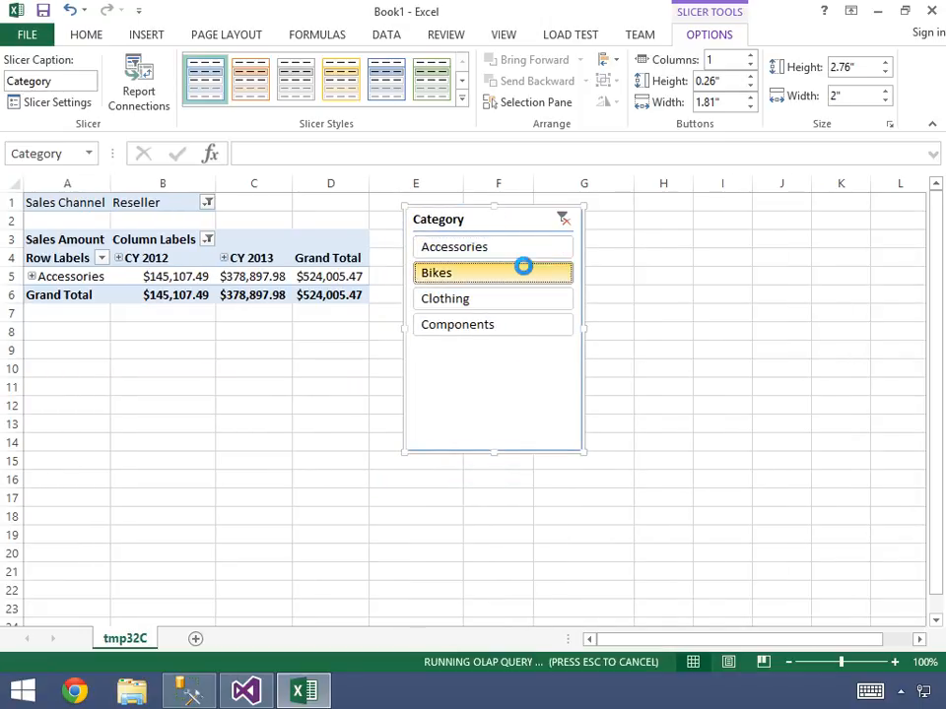
- Use the Category slicer to filter the PivotTable to Clothing and after that to Components
{"action": "left_click", "coordinate": [523, 300]}
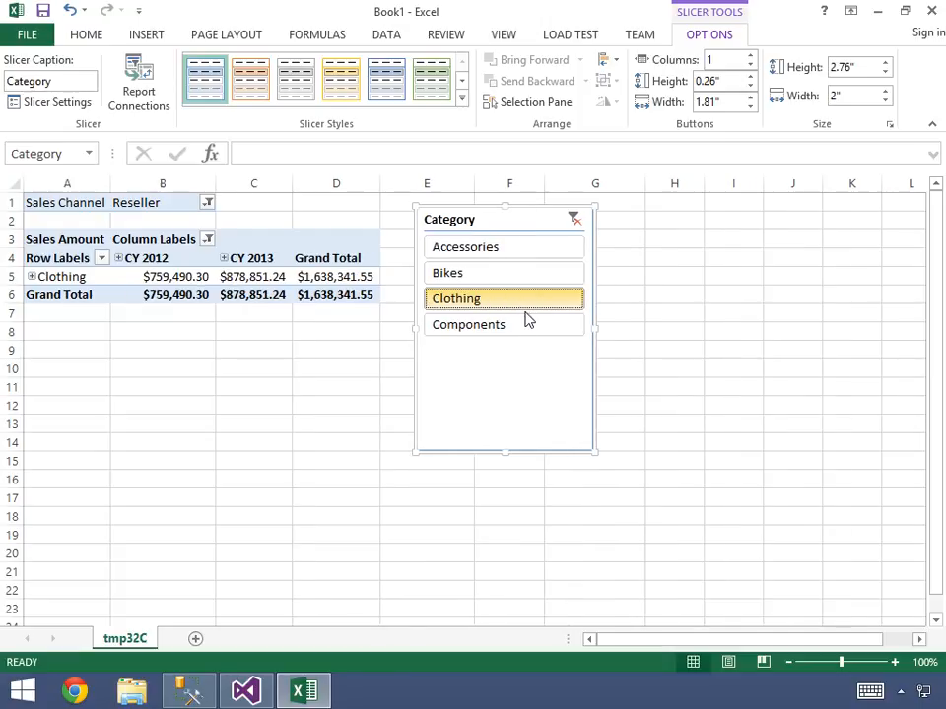
{"action": "left_click", "coordinate": [525, 325]}
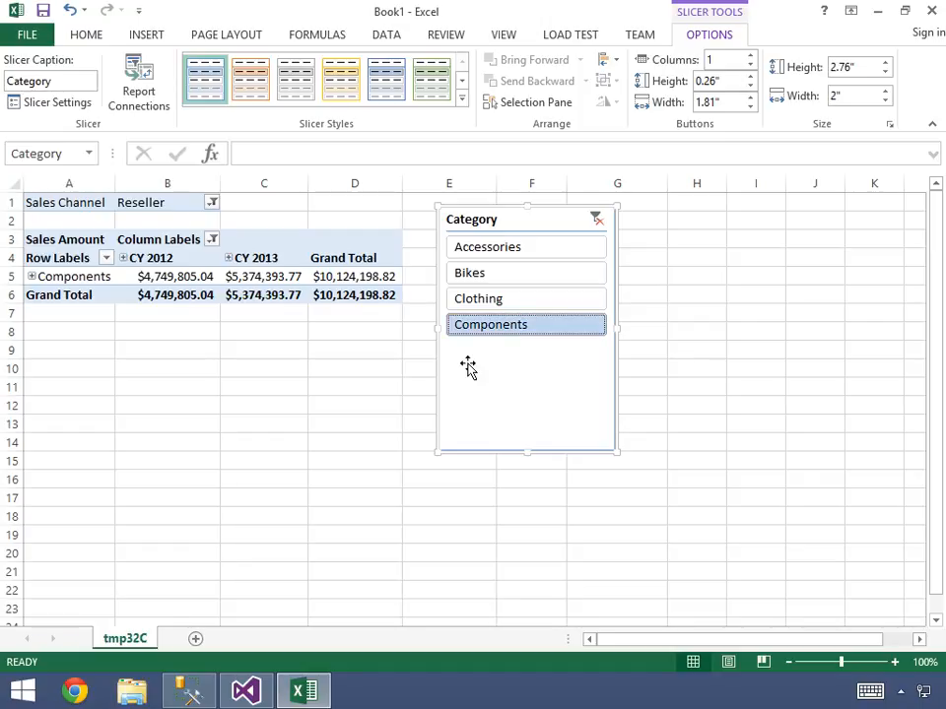
- Switch to SQL Server Management Studio, collapse the database engine server and connect to the (local) Analysis Services server
{"action": "left_click", "coordinate": [189, 689]}
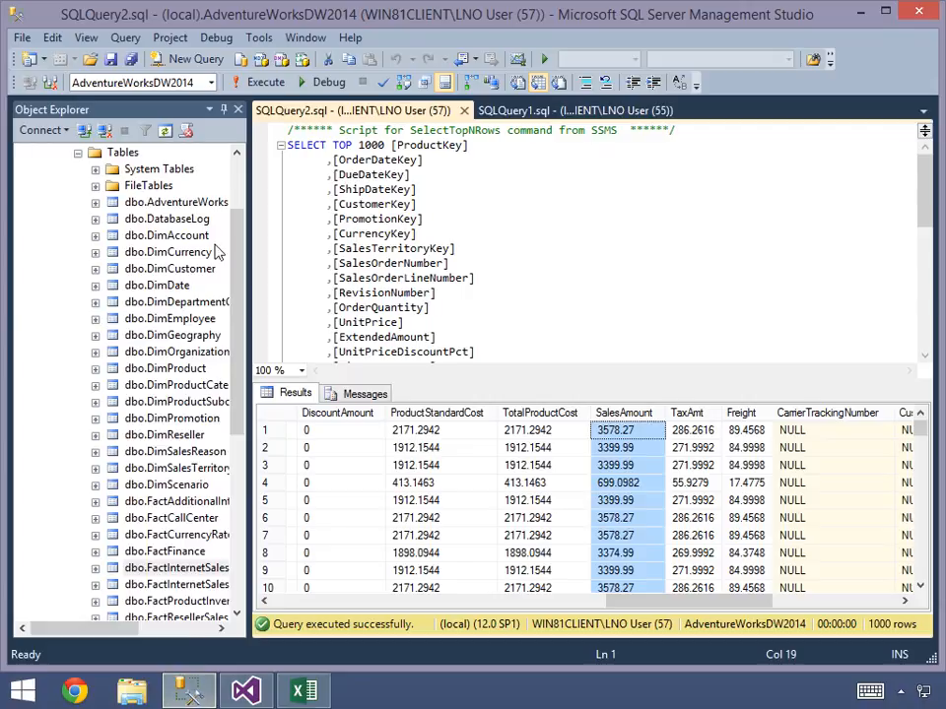
{"action": "scroll", "coordinate": [237, 175], "scroll_direction": "up", "scroll_amount": 2}
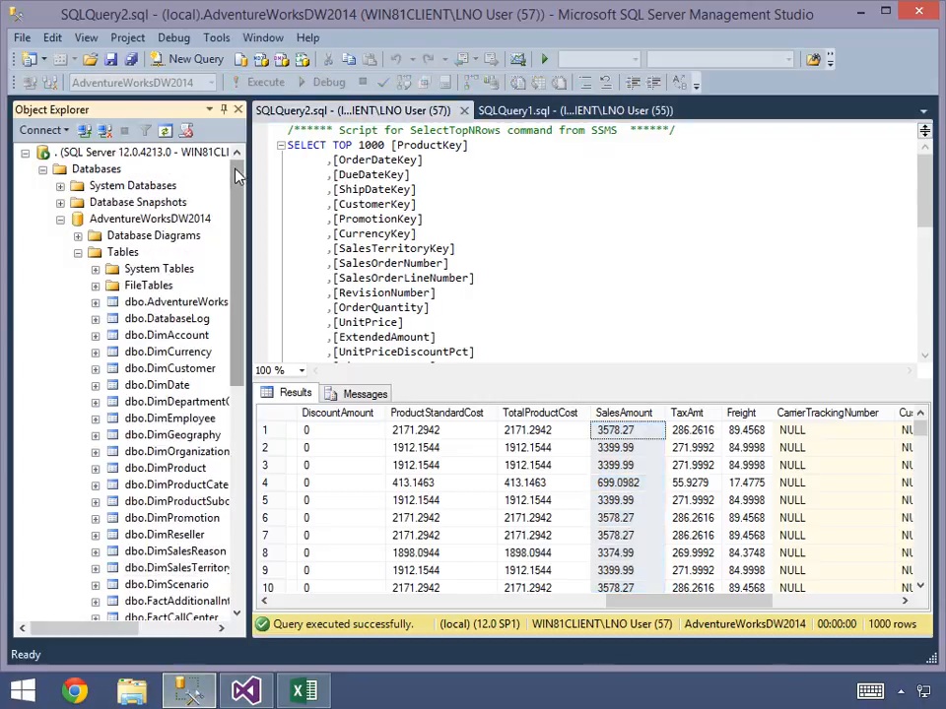
{"action": "left_click", "coordinate": [24, 153]}
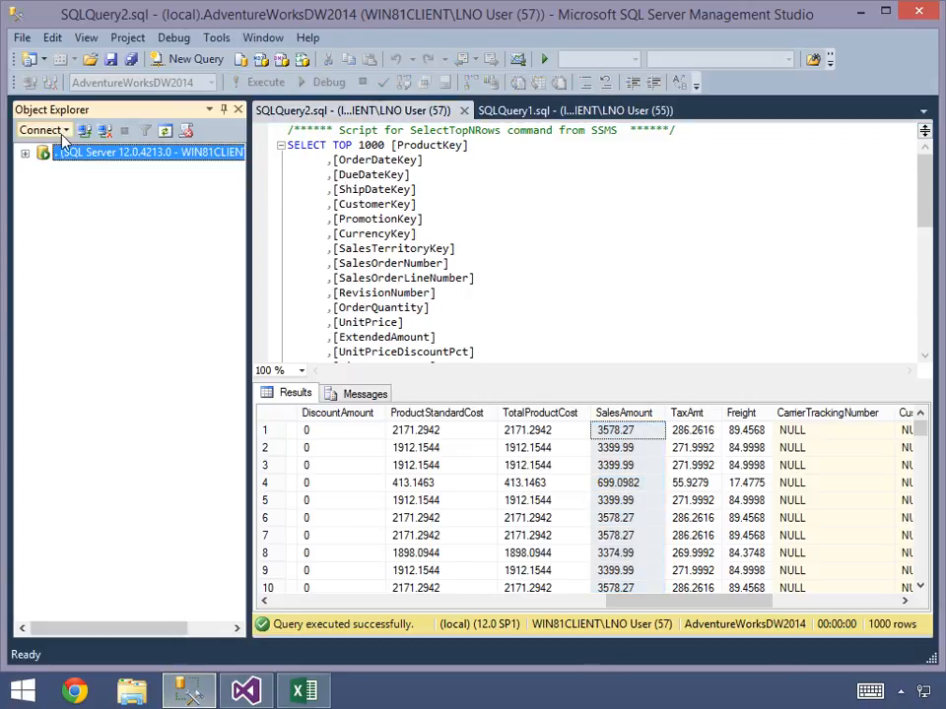
{"action": "left_click", "coordinate": [66, 131]}
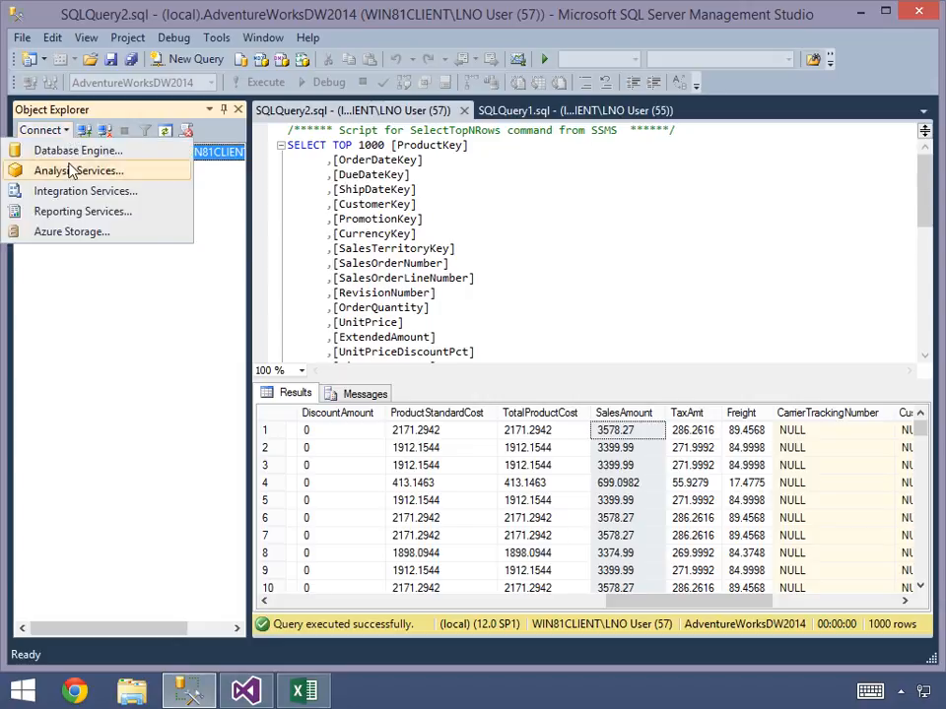
{"action": "left_click", "coordinate": [70, 174]}
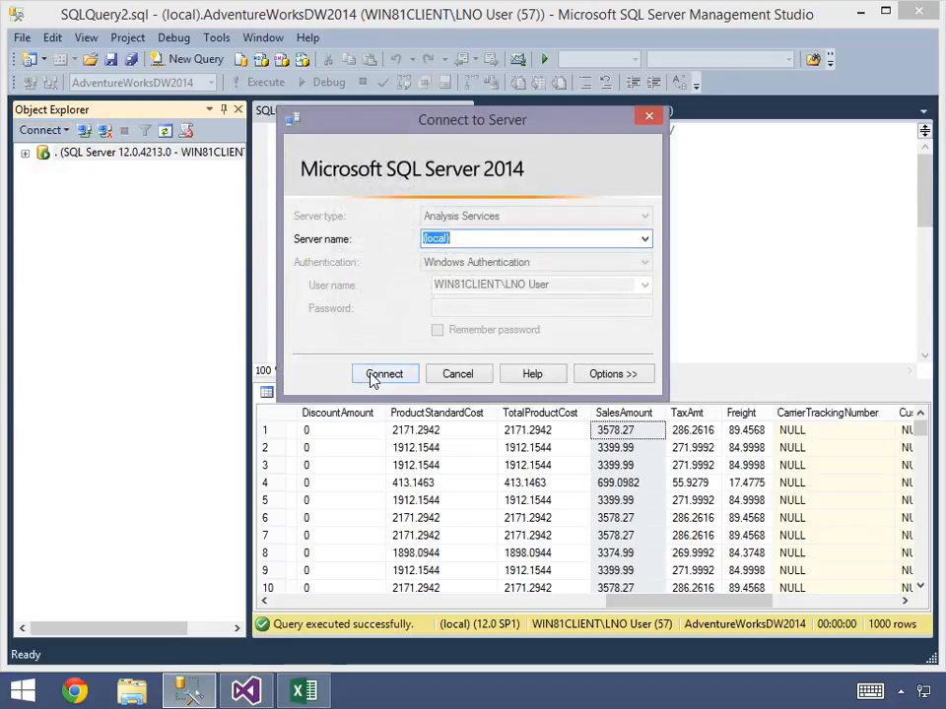
{"action": "left_click", "coordinate": [383, 374]}
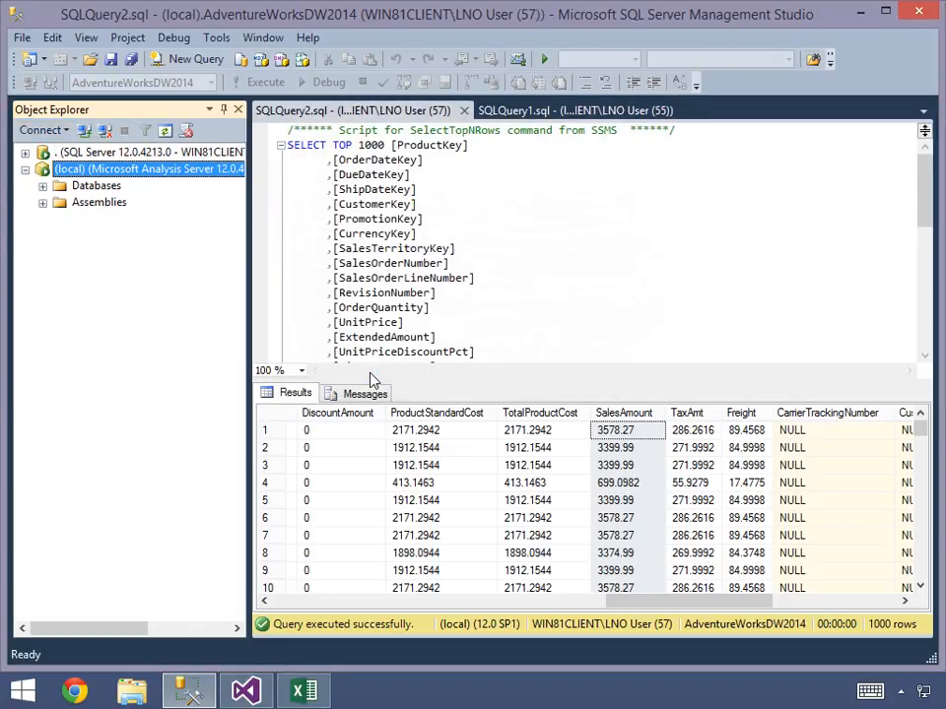
- Browse the Adventure Works cube of the AdvWorks-EE database and narrow Object Explorer to widen the cube browser
{"action": "left_click", "coordinate": [43, 186]}
{"action": "left_click", "coordinate": [99, 204]}
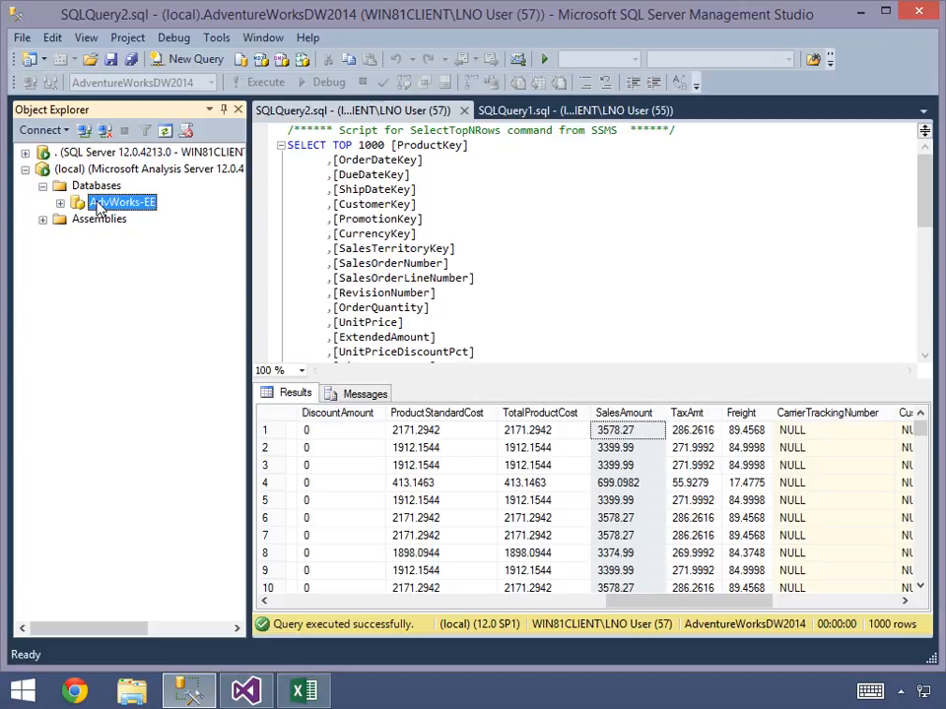
{"action": "left_click", "coordinate": [60, 203]}
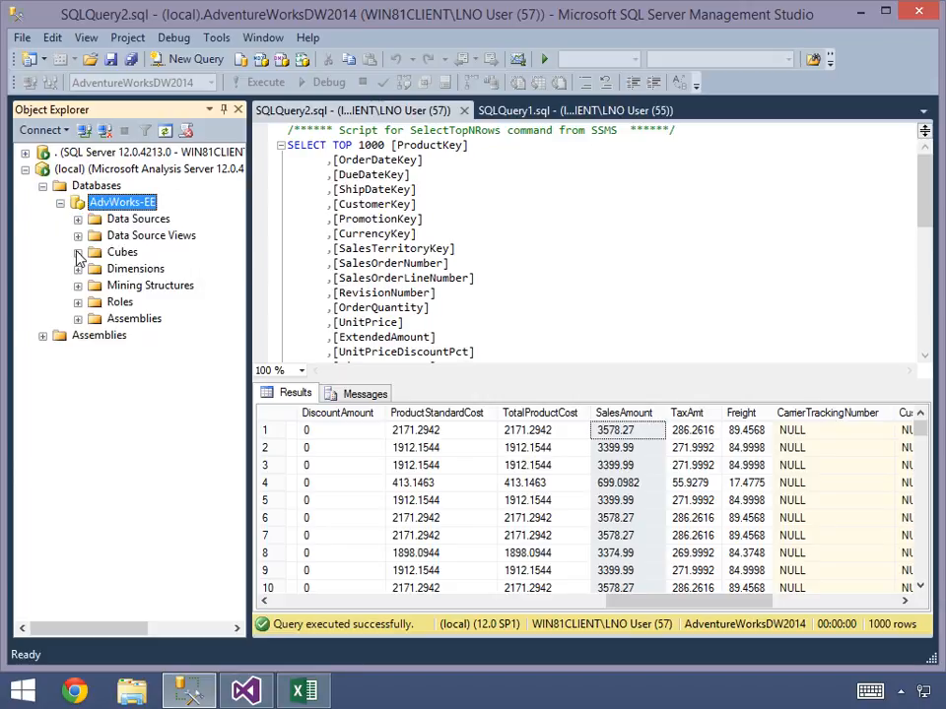
{"action": "left_click", "coordinate": [77, 254]}
{"action": "right_click", "coordinate": [140, 273]}
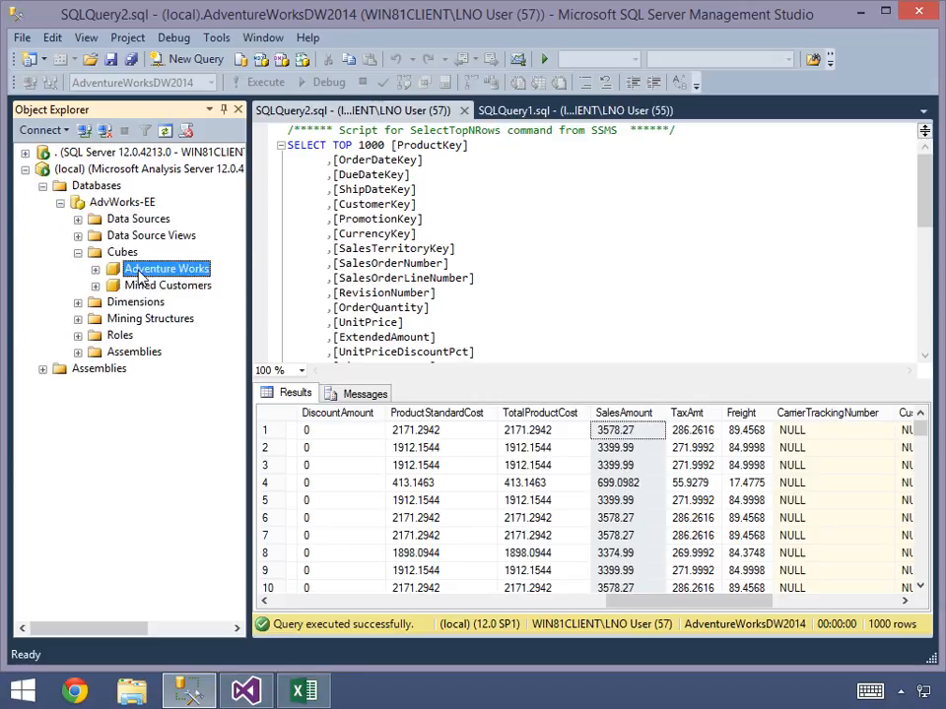
{"action": "left_click", "coordinate": [196, 284]}
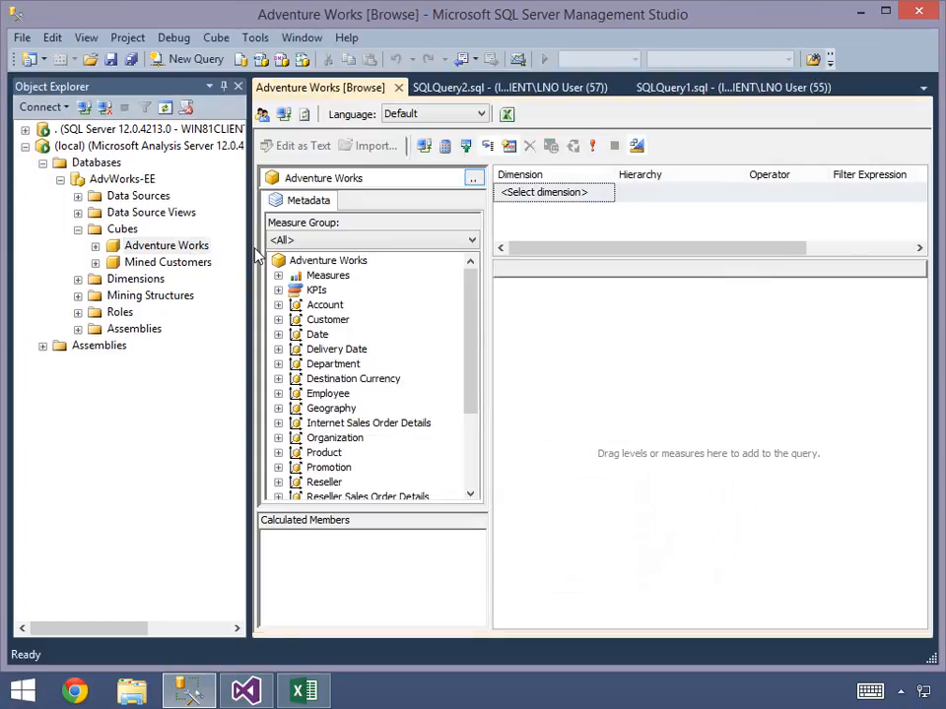
{"action": "left_click_drag", "start_coordinate": [247, 246], "coordinate": [143, 246]}
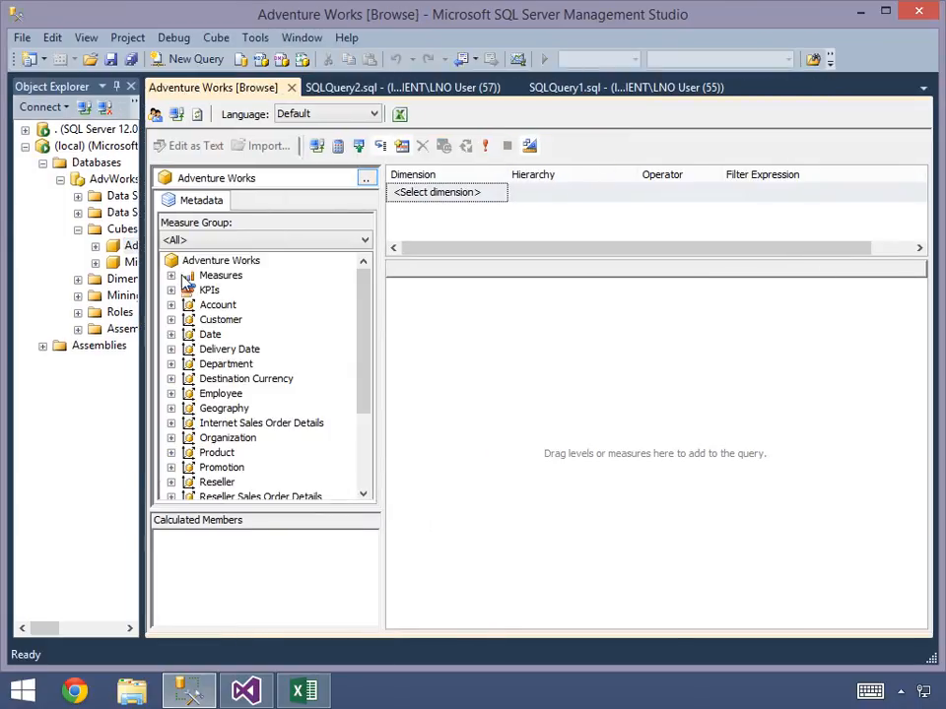
- Add the Sales Amount measure from the Sales Summary folder to the cube query
{"action": "left_click", "coordinate": [171, 275]}
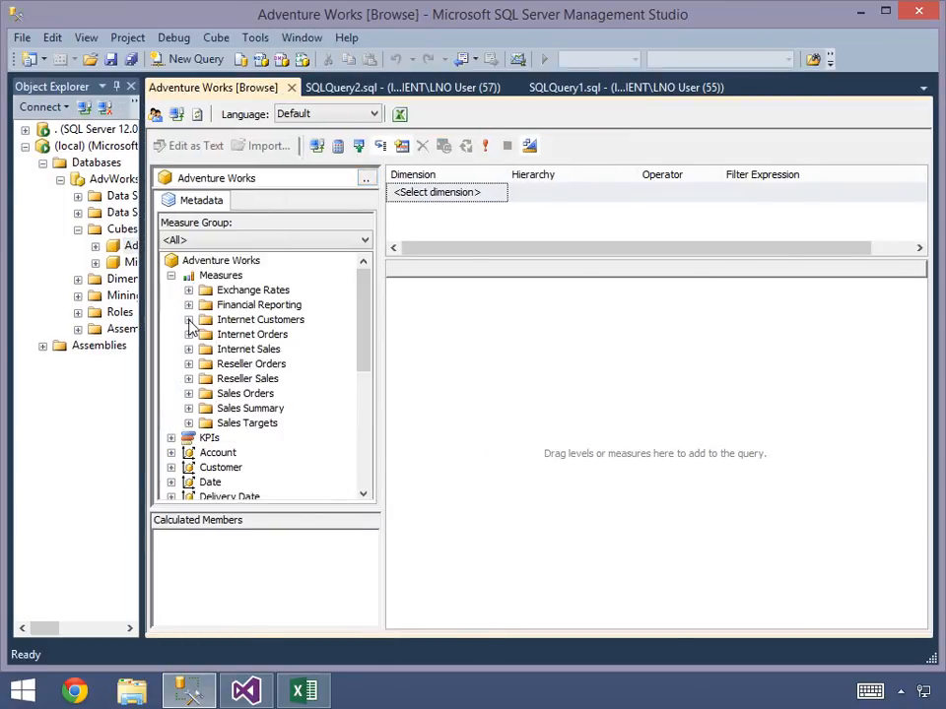
{"action": "left_click", "coordinate": [190, 408]}
{"action": "left_click_drag", "start_coordinate": [246, 438], "coordinate": [449, 401]}
- Add the Date.Calendar hierarchy from the Date dimension's Calendar folder to the cube query
{"action": "left_click", "coordinate": [364, 477]}
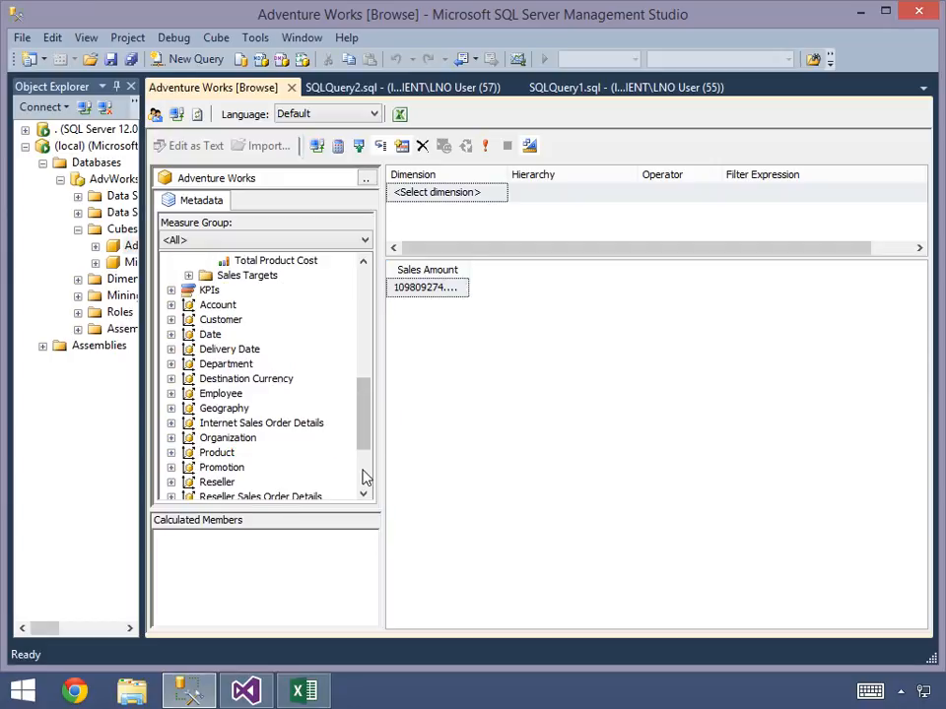
{"action": "left_click", "coordinate": [170, 334]}
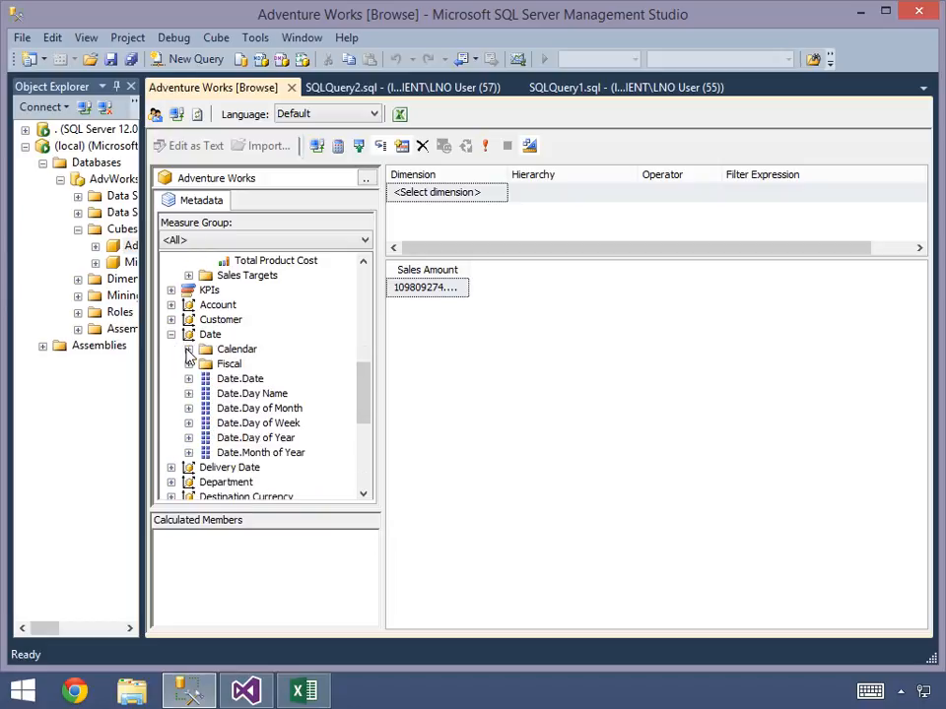
{"action": "left_click", "coordinate": [188, 349]}
{"action": "left_click_drag", "start_coordinate": [264, 423], "coordinate": [416, 392]}
{"action": "left_click_drag", "start_coordinate": [747, 273], "coordinate": [344, 322]}
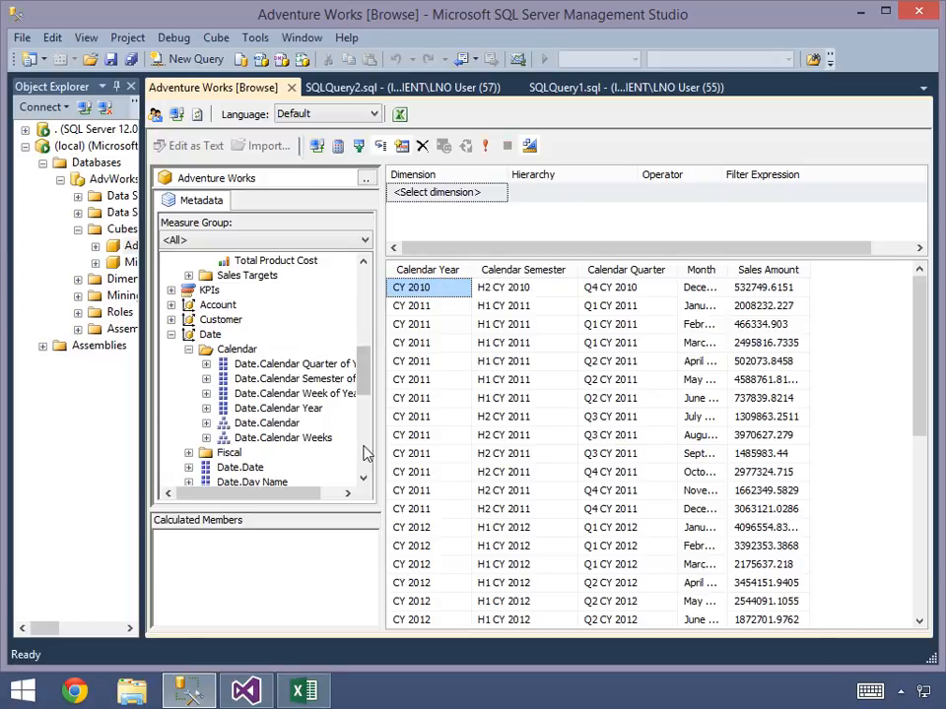
- Filter the cube query on the Product dimension's Product Categories hierarchy, equal to Bikes
{"action": "scroll", "coordinate": [365, 453], "scroll_direction": "down", "scroll_amount": 5}
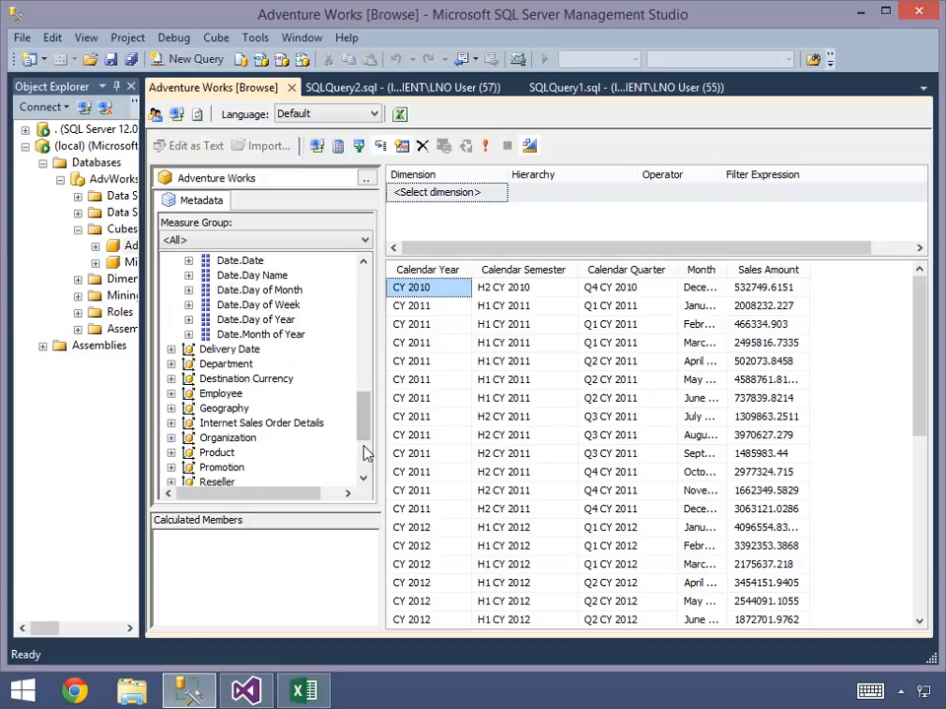
{"action": "left_click", "coordinate": [172, 453]}
{"action": "left_click_drag", "start_coordinate": [242, 451], "coordinate": [438, 197]}
{"action": "left_click", "coordinate": [719, 200]}
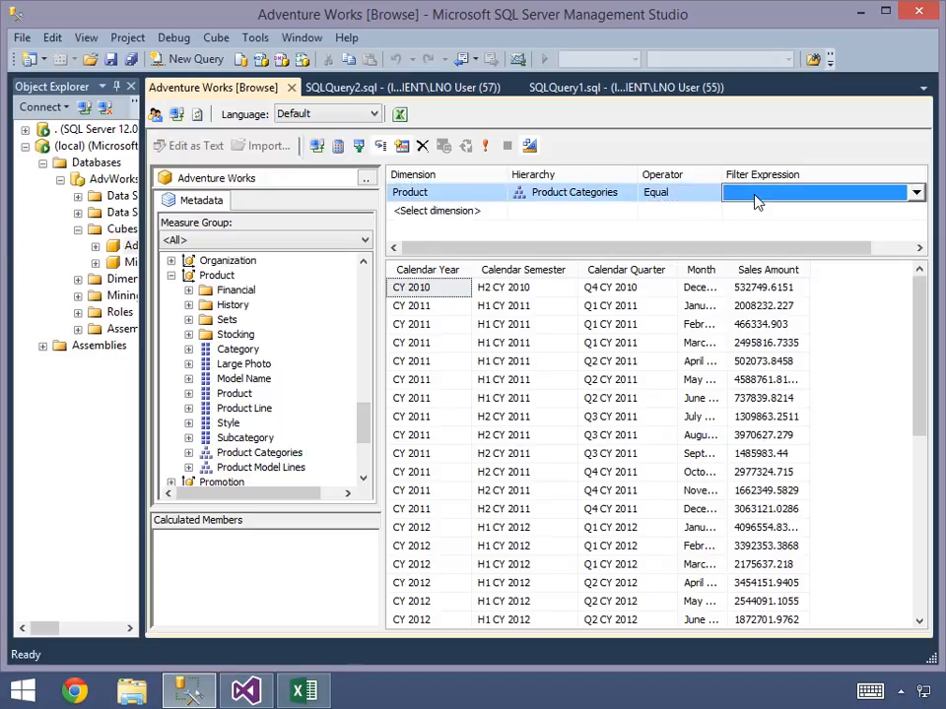
{"action": "left_click", "coordinate": [756, 201]}
{"action": "left_click", "coordinate": [748, 223]}
{"action": "left_click", "coordinate": [779, 262]}
{"action": "left_click", "coordinate": [794, 405]}
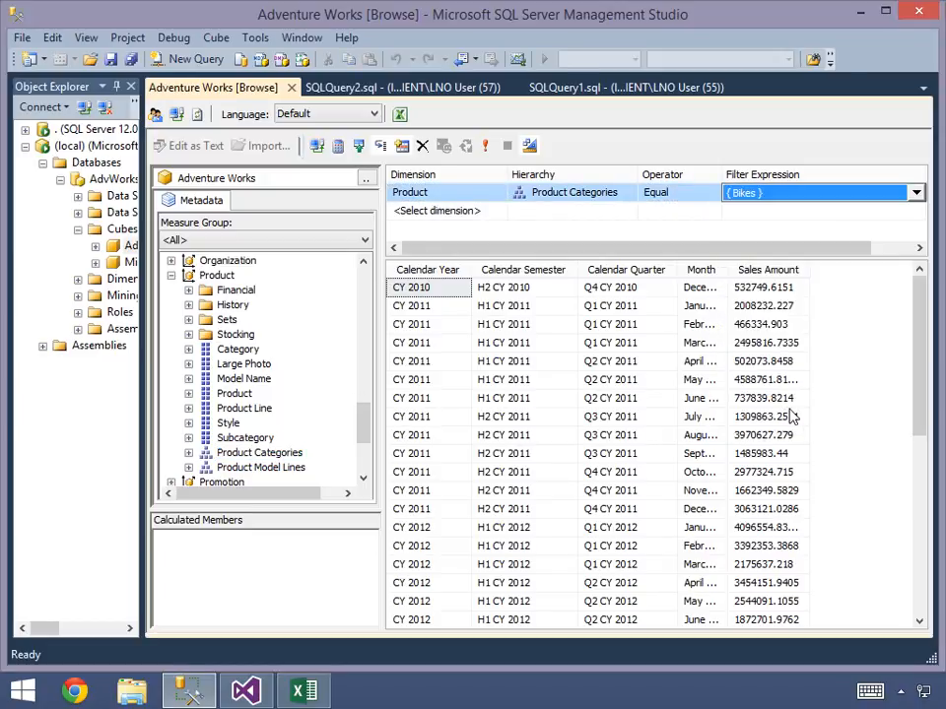